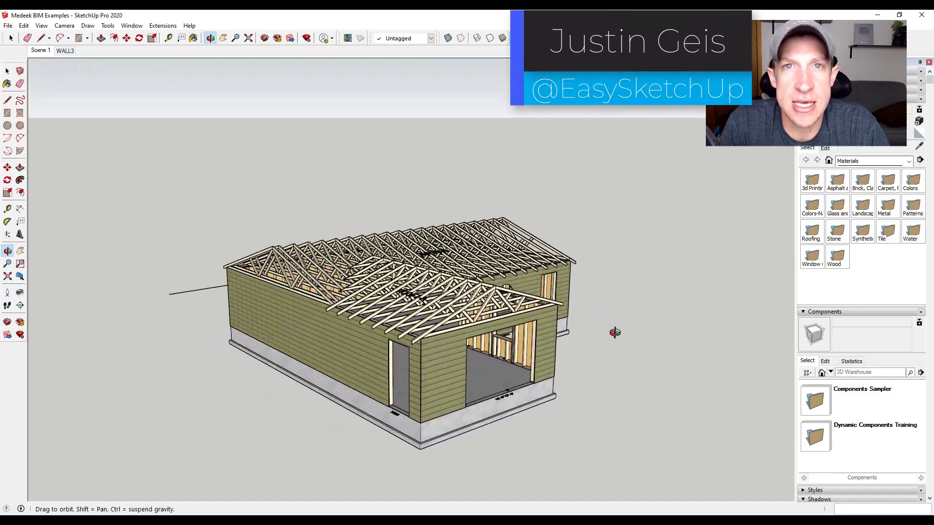
# Look around the example house model, from the garage opening to the wall framing inside
pyautogui.click(20, 292)
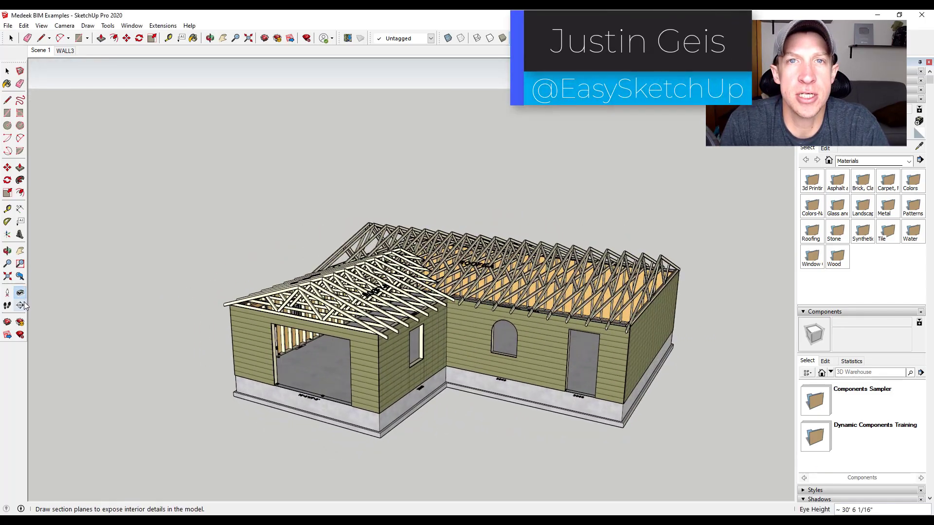
pyautogui.scroll(10, 301, 363)
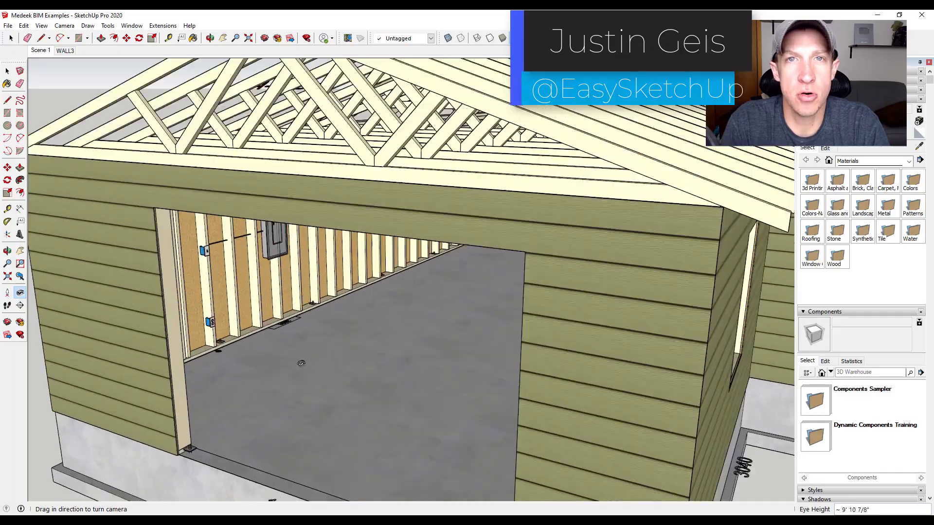
pyautogui.scroll(5, 301, 363)
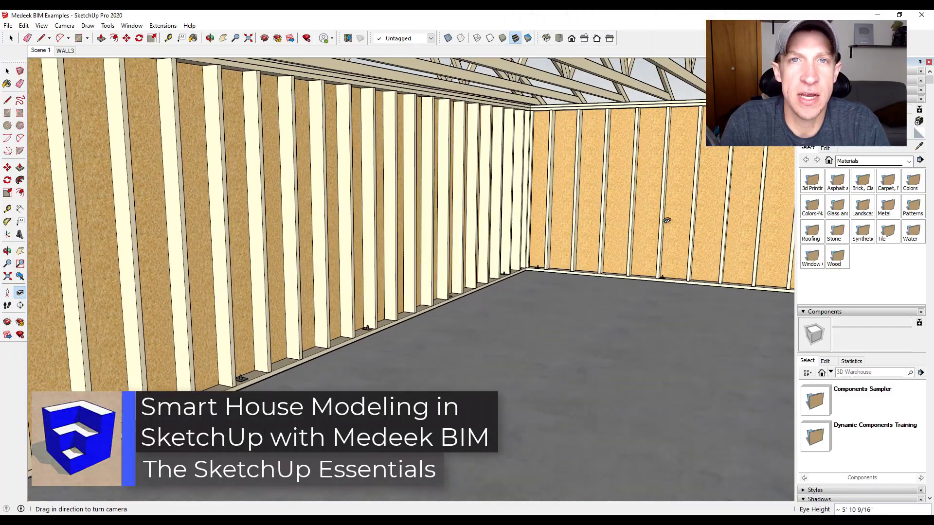
pyautogui.moveTo(666, 220)
pyautogui.mouseDown()
pyautogui.moveTo(602, 211)
pyautogui.moveTo(548, 312)
pyautogui.moveTo(564, 243)
pyautogui.moveTo(610, 350)
pyautogui.moveTo(567, 296)
pyautogui.moveTo(556, 196)
pyautogui.moveTo(600, 324)
pyautogui.moveTo(341, 355)
pyautogui.moveTo(327, 349)
pyautogui.moveTo(729, 353)
pyautogui.moveTo(576, 340)
pyautogui.moveTo(710, 340)
pyautogui.mouseUp()
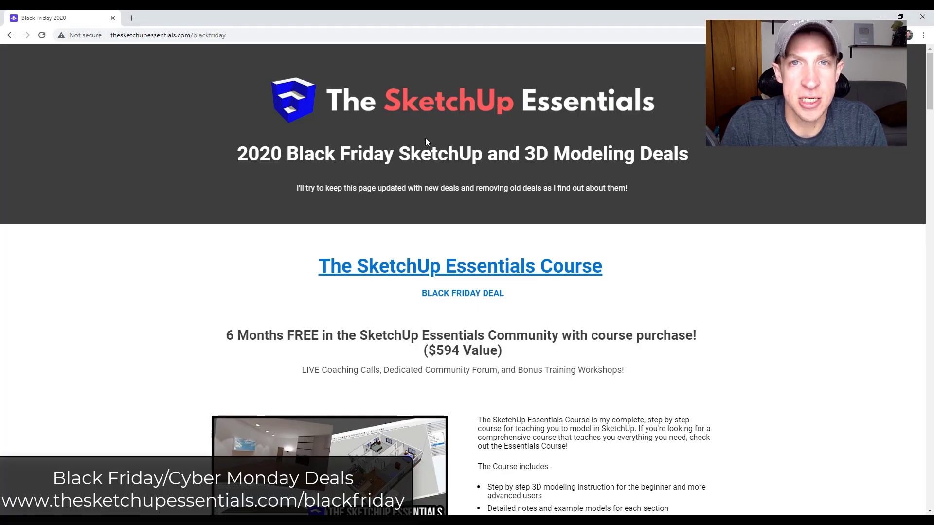
# Read through the course and extension offers on the Black Friday SketchUp deals page
pyautogui.scroll(-10, 570, 366)
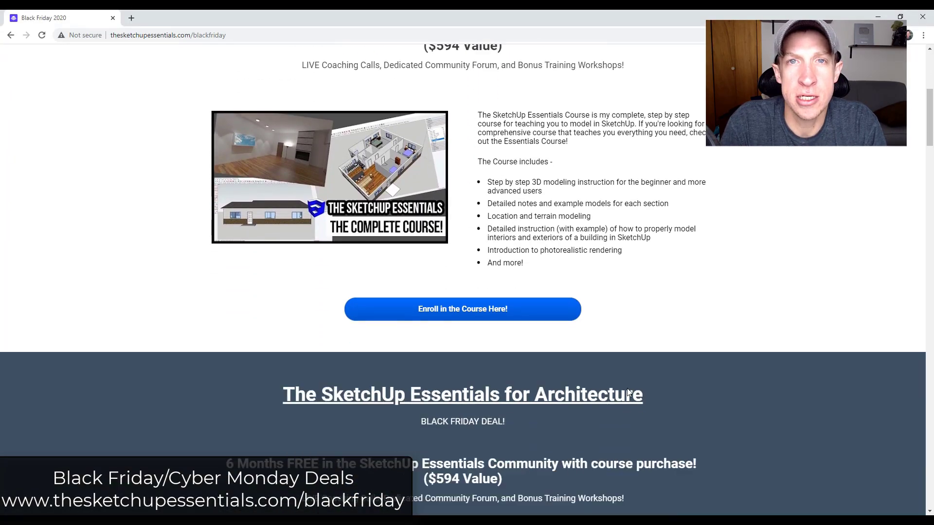
pyautogui.scroll(-2, 624, 390)
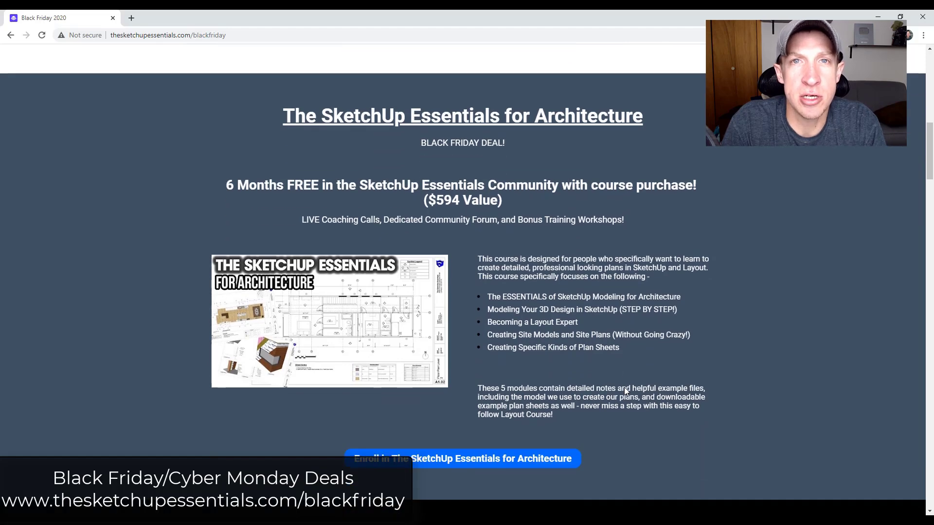
pyautogui.scroll(-7, 620, 389)
pyautogui.scroll(-2, 617, 391)
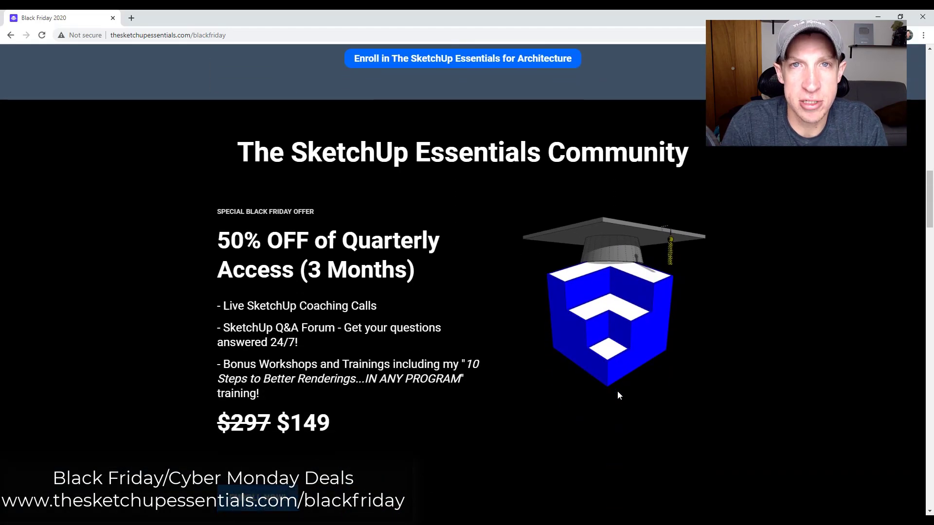
pyautogui.scroll(-5, 617, 390)
pyautogui.scroll(-7, 618, 395)
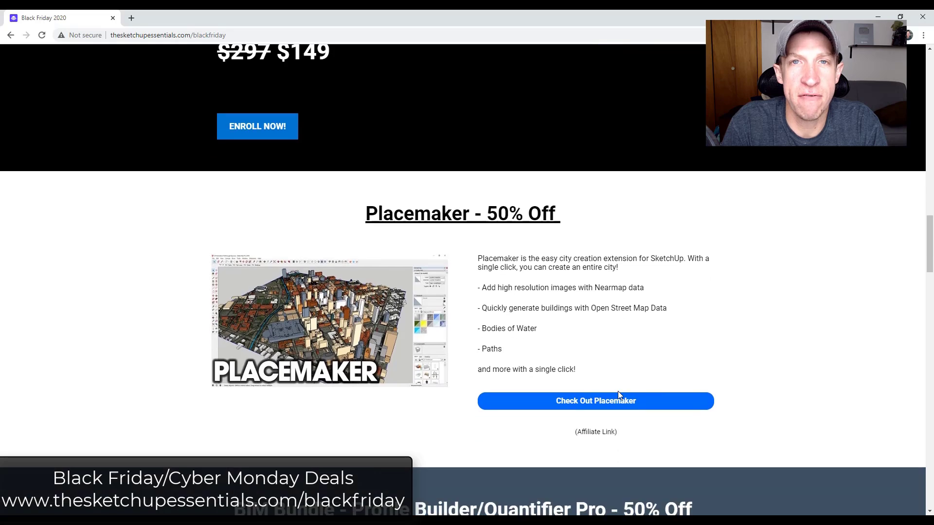
pyautogui.scroll(-9, 617, 394)
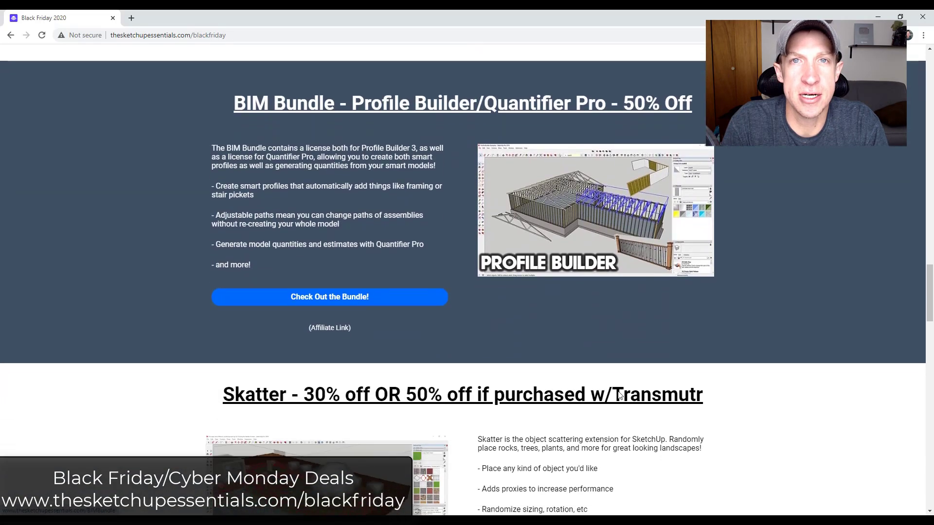
pyautogui.scroll(-3, 615, 393)
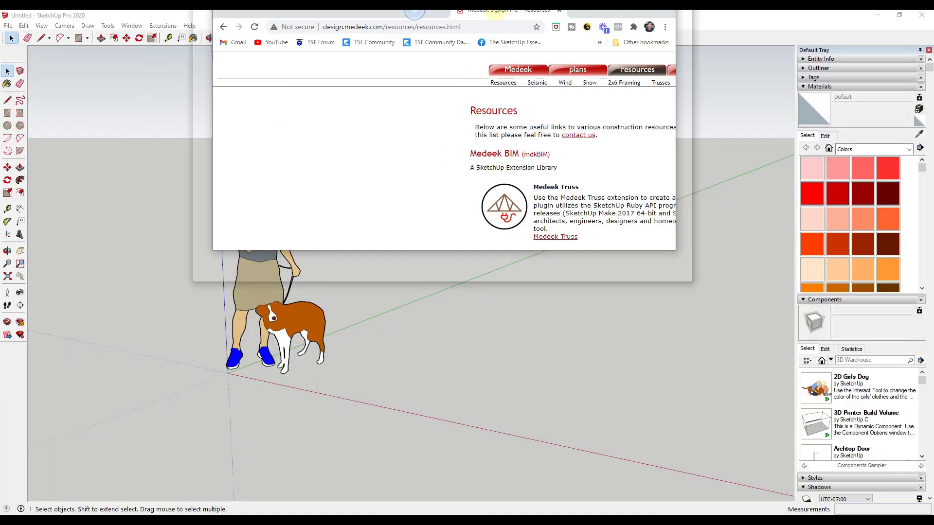
# Maximize the browser, open the Medeek Truss page from the Medeek resources and review its introduction and supported truss types
pyautogui.doubleClick(496, 10)
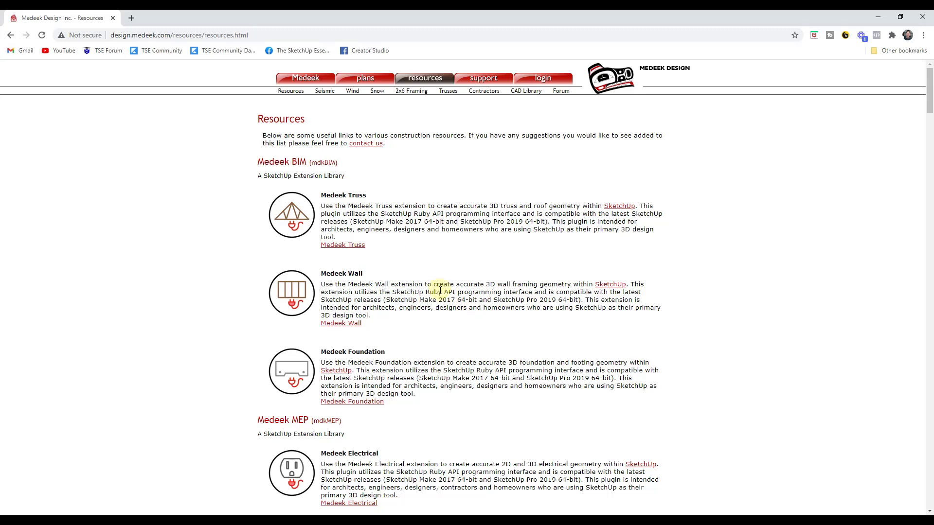
pyautogui.click(358, 245)
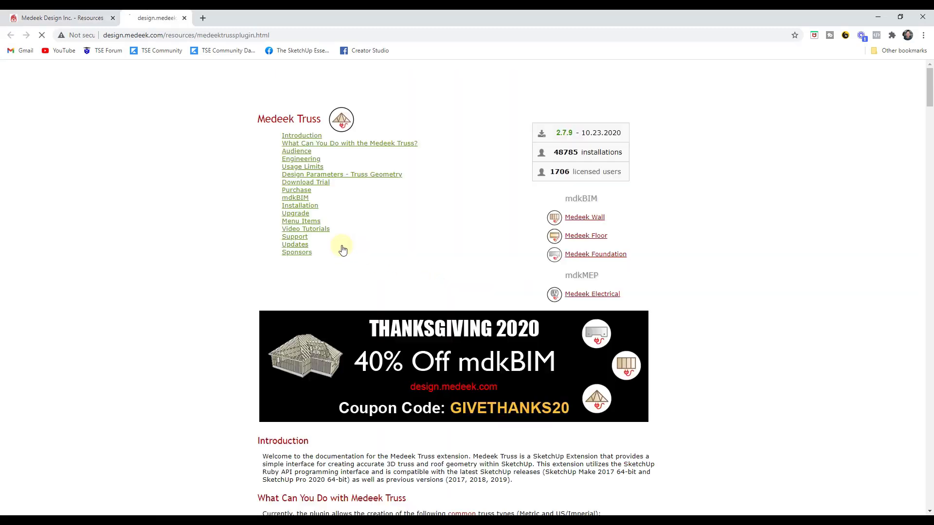
pyautogui.scroll(-1, 359, 282)
pyautogui.scroll(-2, 359, 282)
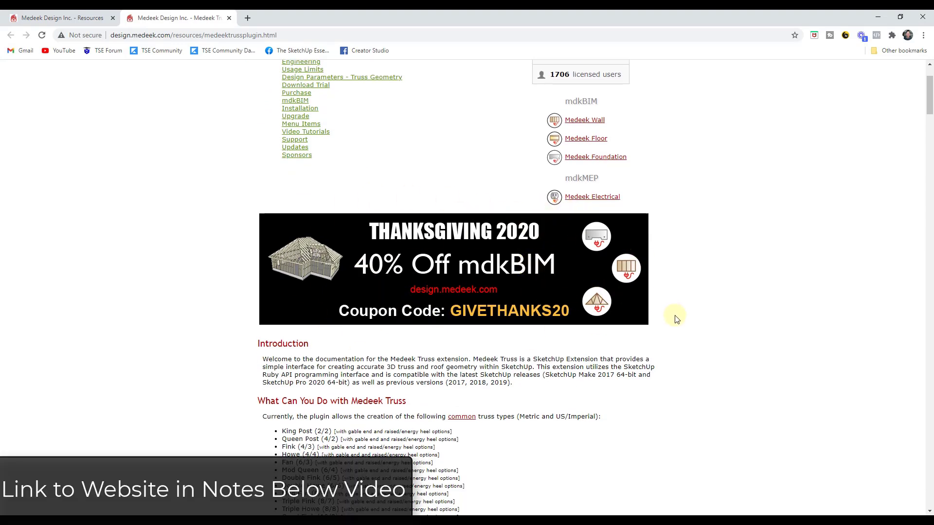
pyautogui.scroll(-4, 686, 335)
pyautogui.scroll(1, 688, 338)
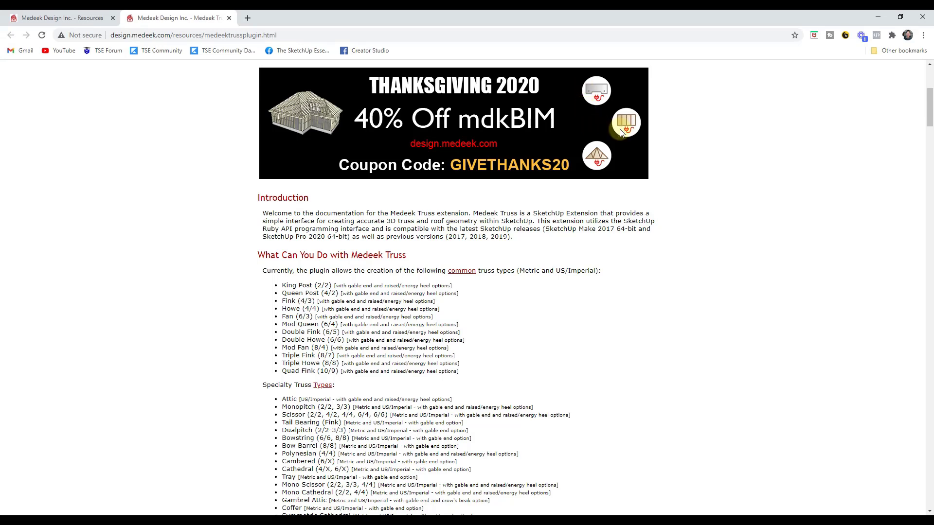
pyautogui.scroll(5, 543, 297)
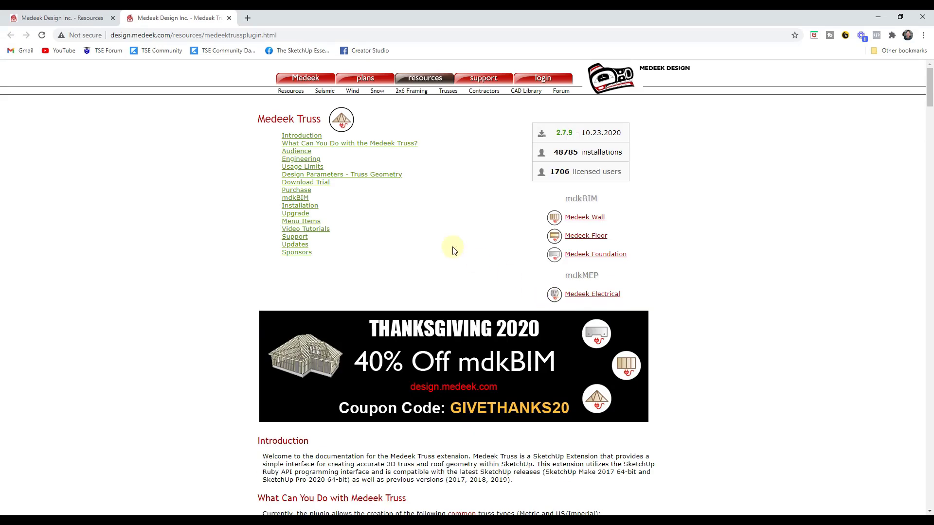
# Review the Medeek BIM and Medeek MEP extensions on the Resources page and switch back to SketchUp
pyautogui.click(56, 18)
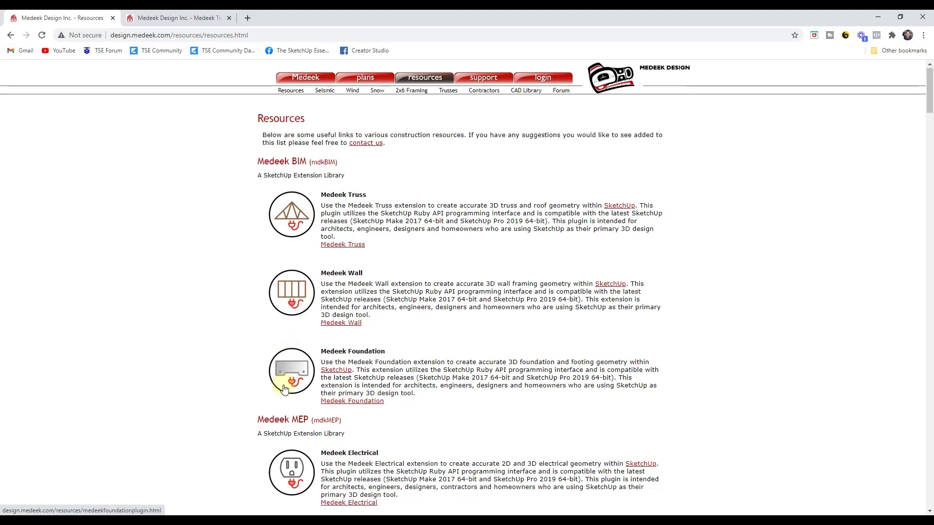
pyautogui.scroll(-2, 285, 389)
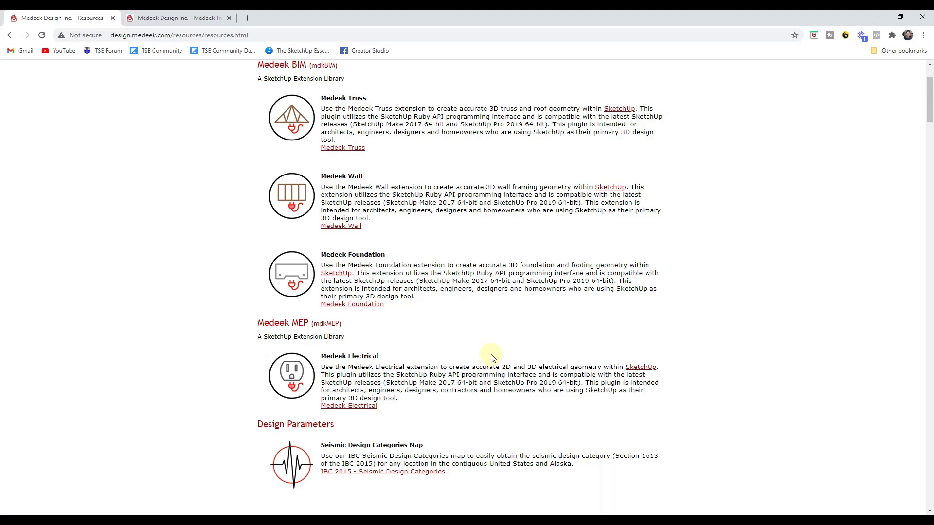
pyautogui.click(875, 18)
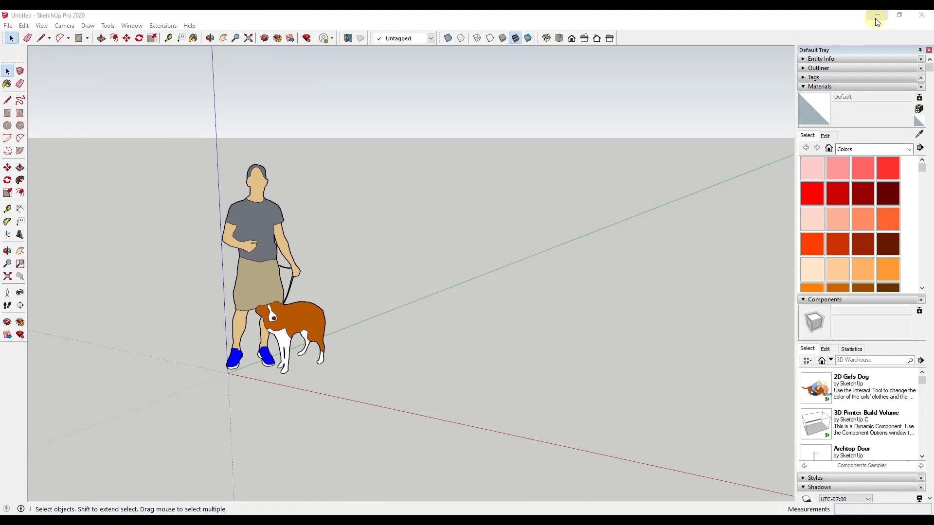
# Collapse the Materials, Components, Shadows and Soften Edges sections of the Default Tray
pyautogui.moveTo(427, 267); pyautogui.dragTo(520, 272, button='middle')
pyautogui.click(807, 86)
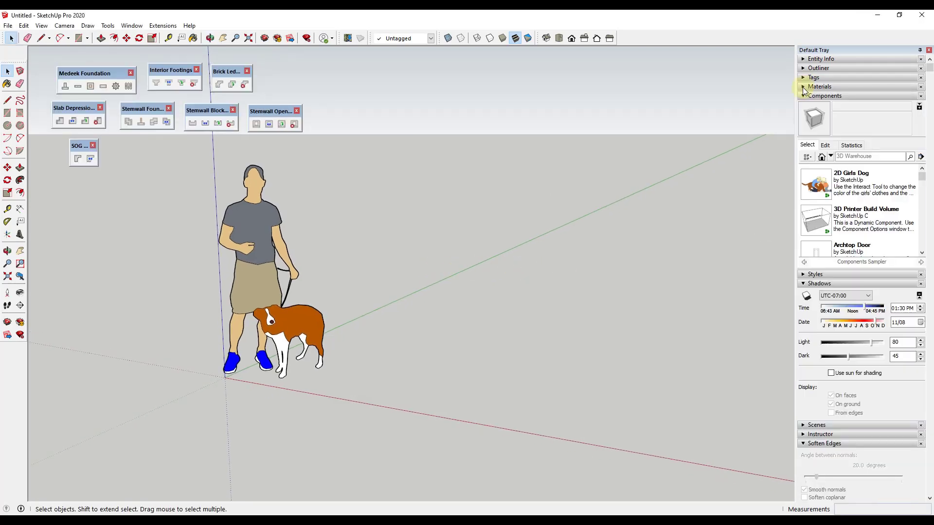
pyautogui.click(802, 96)
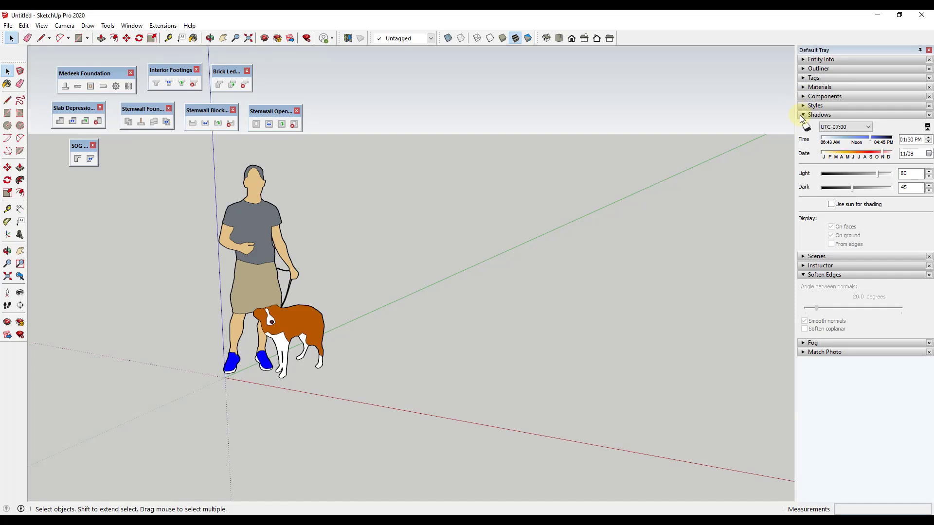
pyautogui.click(801, 116)
pyautogui.click(801, 143)
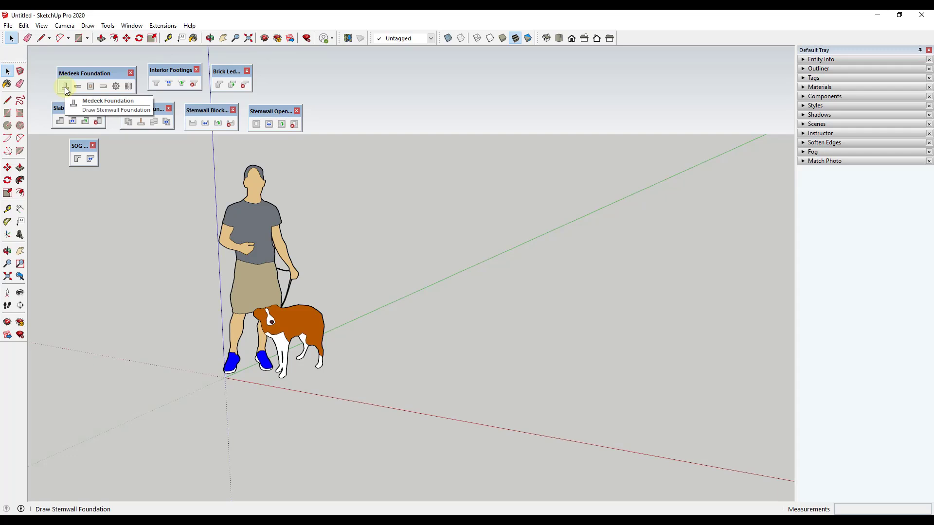
# Draw a 25' line along the green direction near the origin, continued by a 20' line along the red direction
pyautogui.scroll(-3, 480, 282)
pyautogui.press('l')
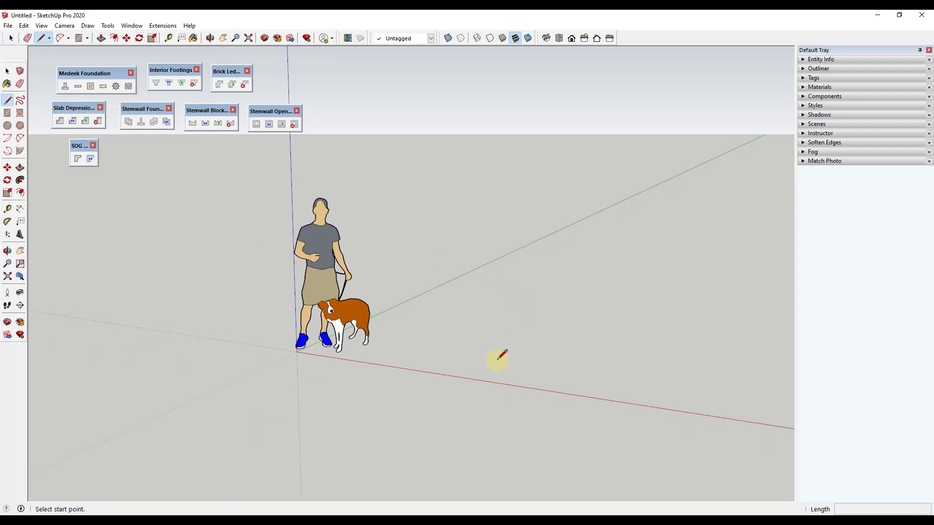
pyautogui.click(434, 368)
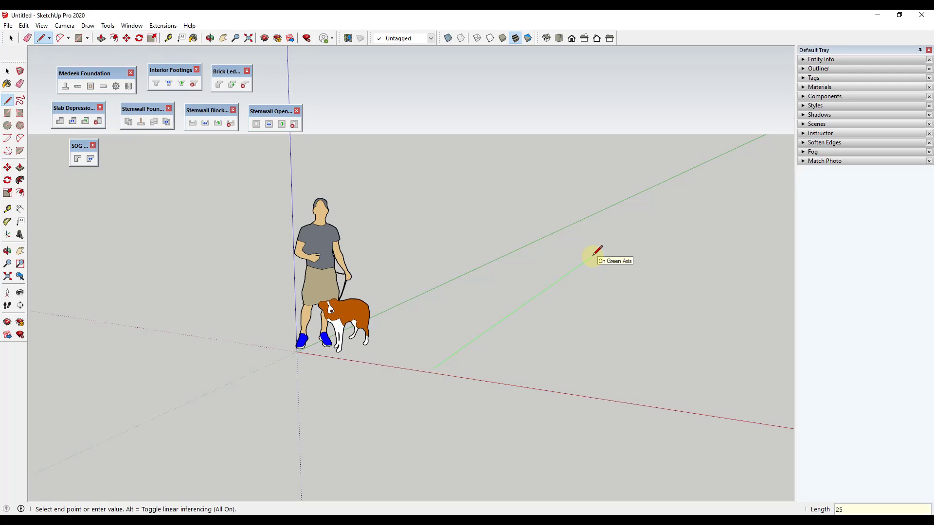
pyautogui.write('25')
pyautogui.press('Return')
pyautogui.scroll(-4, 591, 258)
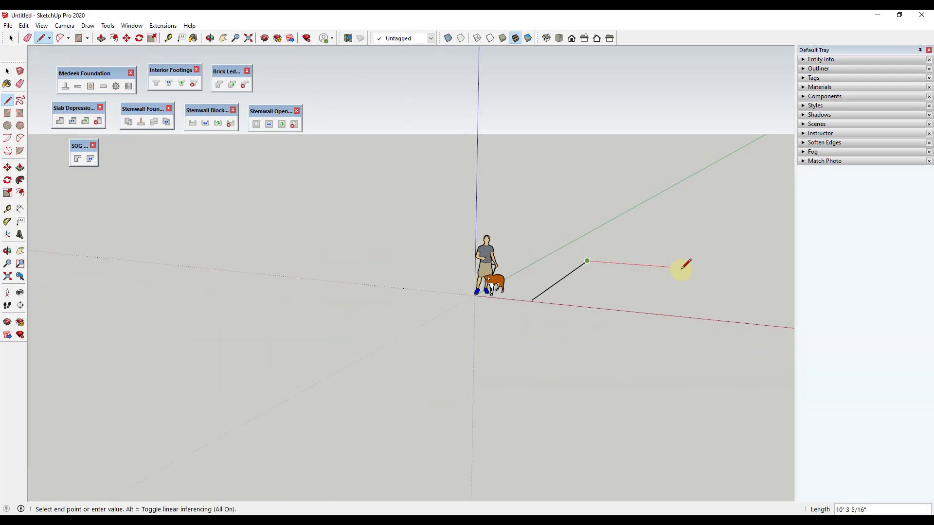
pyautogui.write('20')
pyautogui.press('Return')
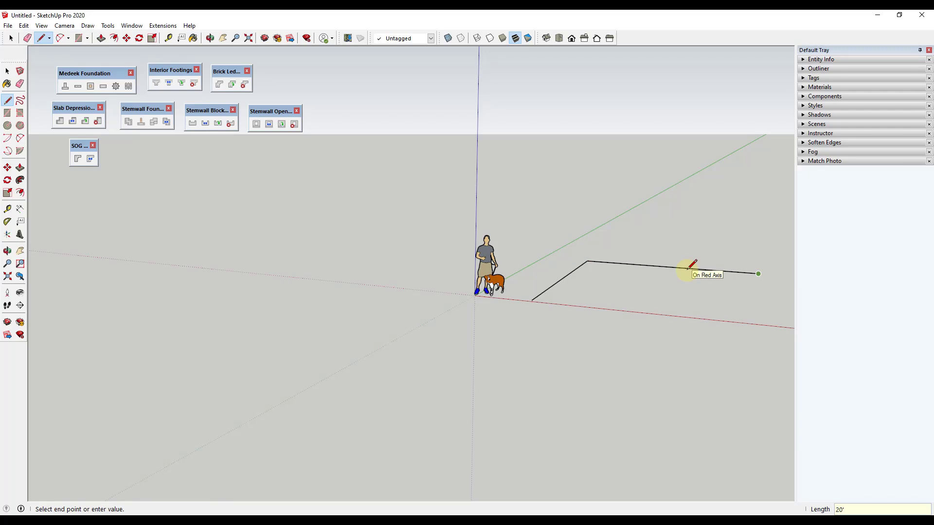
# Draw a rectangle between the free ends of the two lines and select its face
pyautogui.moveTo(729, 306); pyautogui.dragTo(490, 387, button='middle')
pyautogui.press('r')
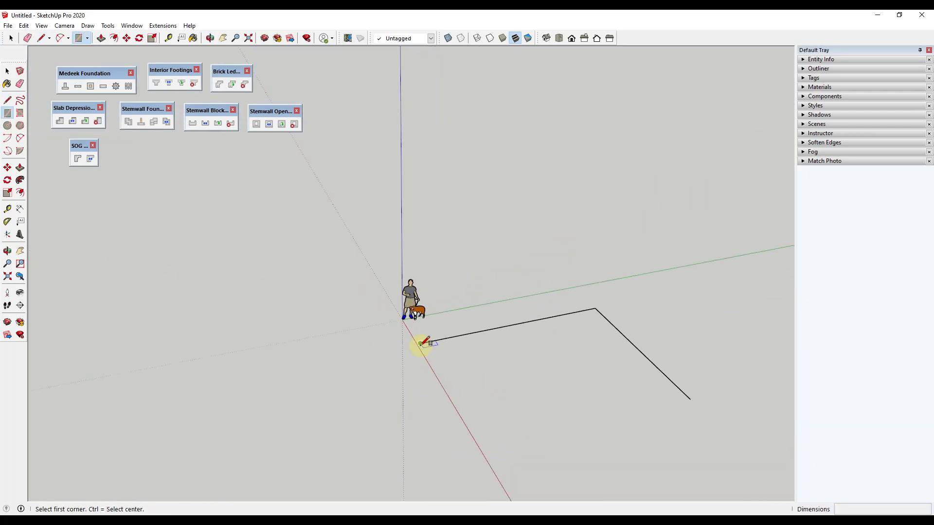
pyautogui.click(420, 343)
pyautogui.click(690, 396)
pyautogui.moveTo(690, 397); pyautogui.dragTo(599, 343, button='middle')
pyautogui.press('space')
pyautogui.scroll(3, 625, 346)
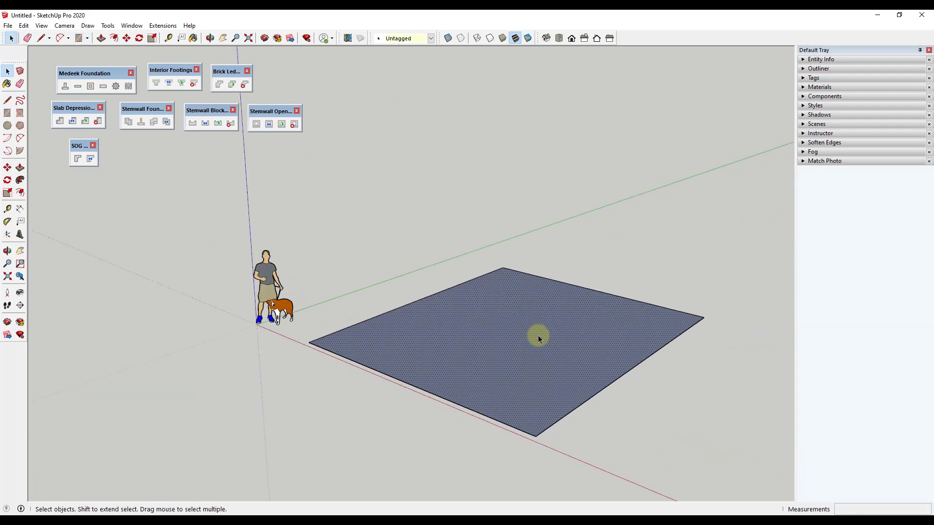
# Start a Medeek foundation with type Stemwall, Post and Beam interior bearing and a Face outline
pyautogui.click(62, 88)
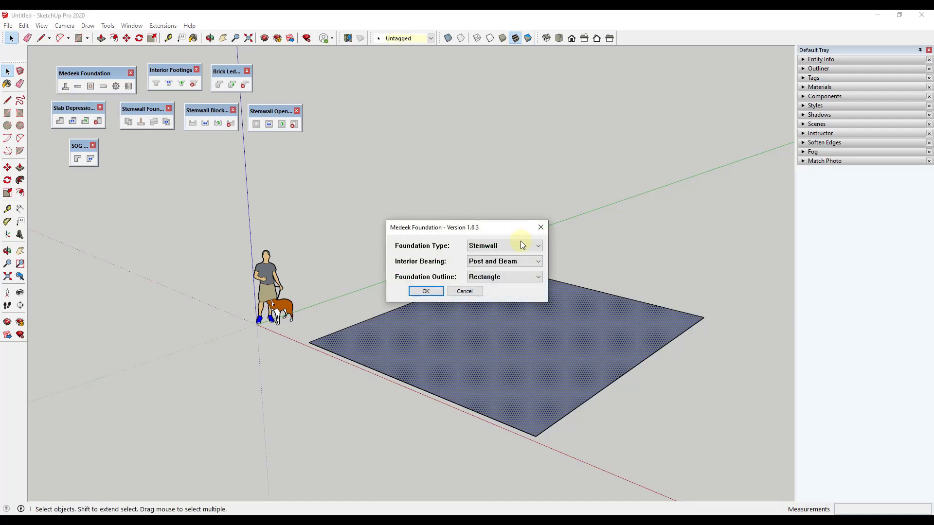
pyautogui.click(514, 247)
pyautogui.click(512, 250)
pyautogui.click(504, 264)
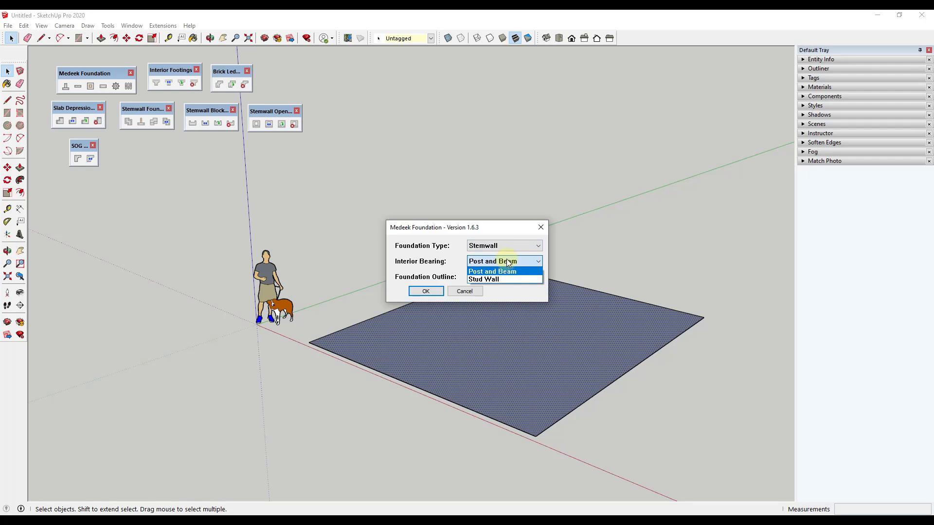
pyautogui.click(506, 269)
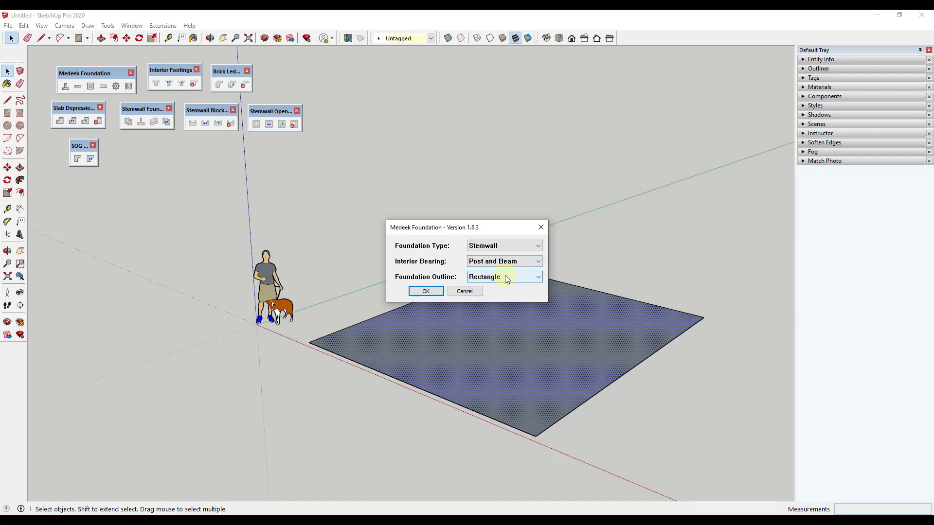
pyautogui.click(505, 276)
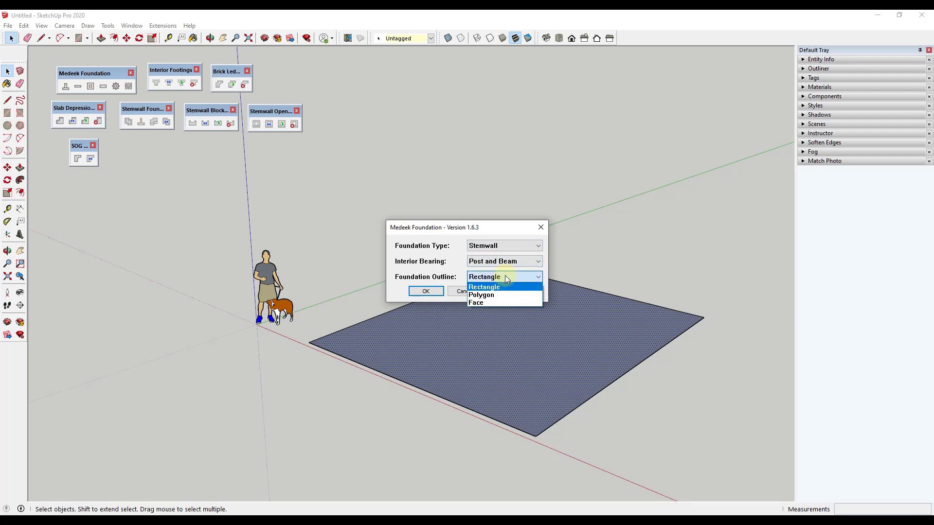
pyautogui.click(489, 303)
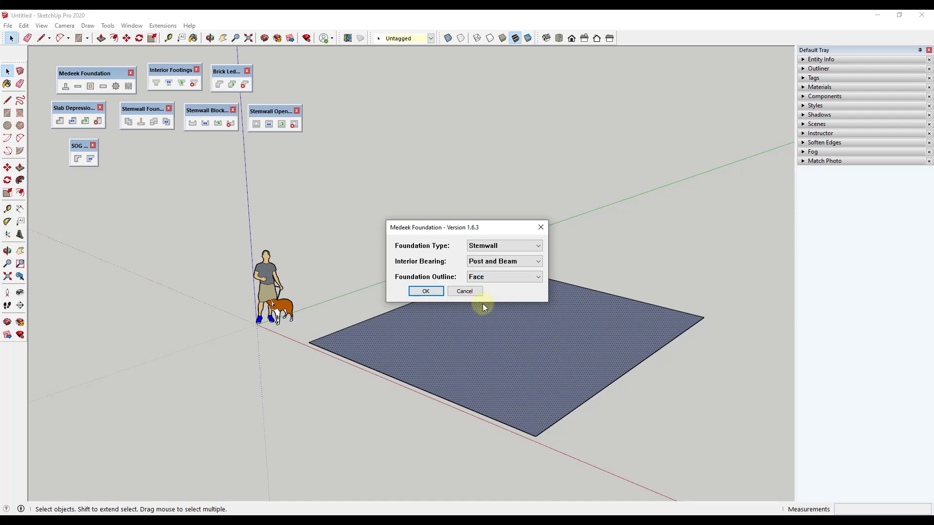
pyautogui.click(426, 292)
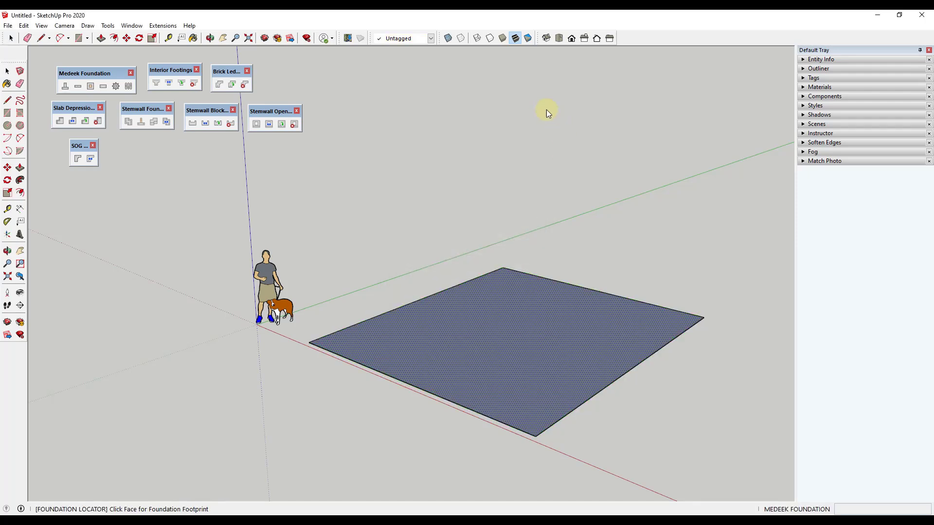
# Generate the stemwall foundation on the rectangular face, keeping the Type A footing, 20 by 25 ft size, reinforcement and anchor bolts
pyautogui.click(566, 349)
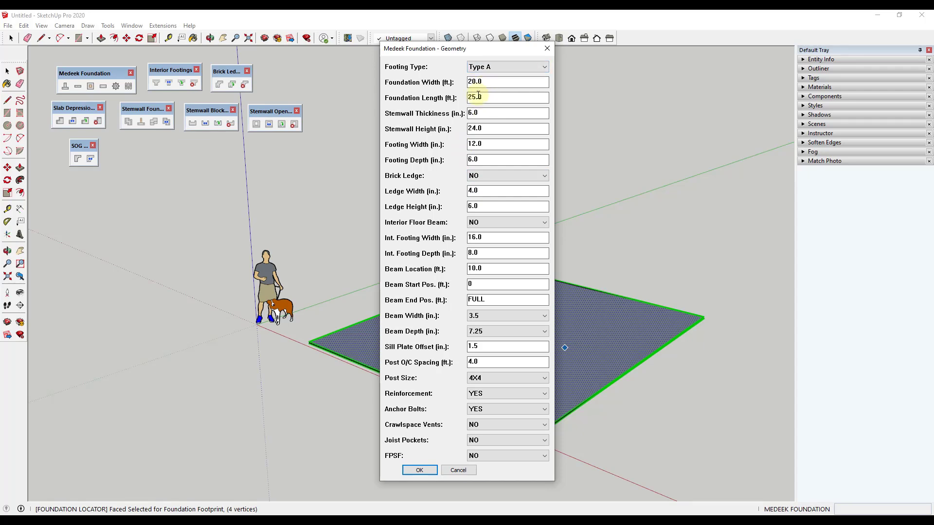
pyautogui.click(415, 470)
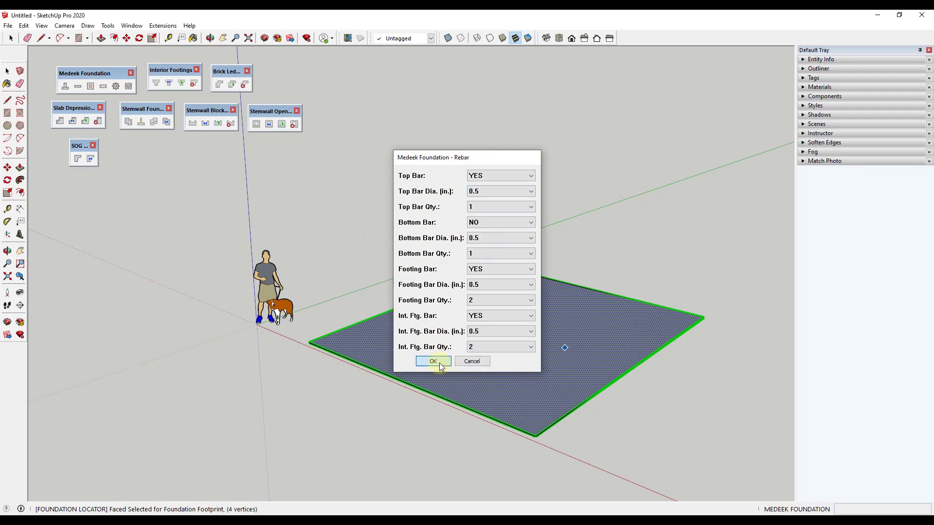
pyautogui.click(443, 363)
pyautogui.click(422, 323)
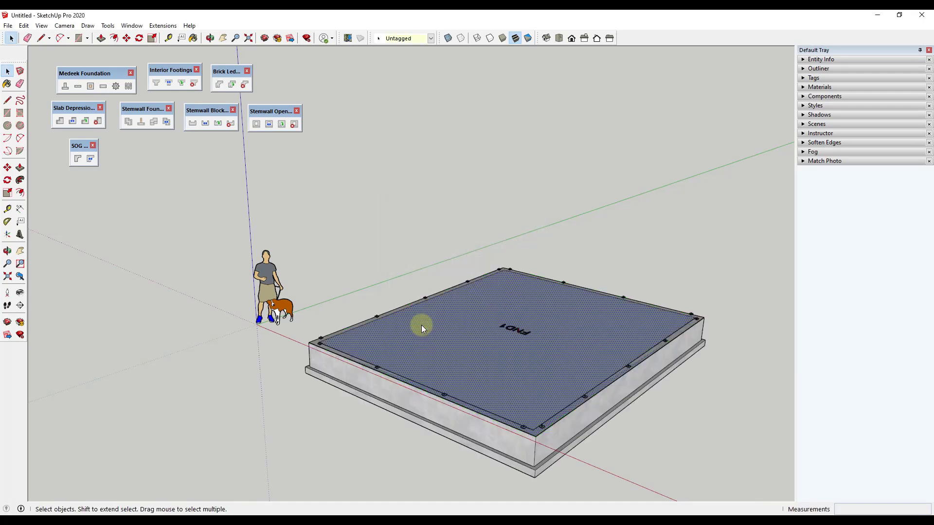
# Draw a closed L-shaped outline along the red axis beside the foundation, with a first side about 38' 10" long, and select its face
pyautogui.moveTo(500, 359); pyautogui.dragTo(527, 386, button='middle')
pyautogui.scroll(-3, 400, 320)
pyautogui.scroll(-2, 401, 320)
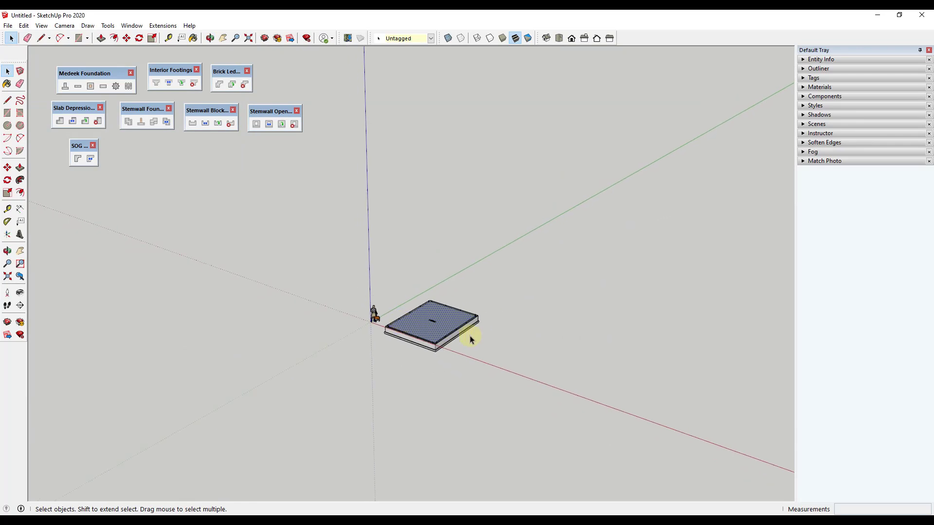
pyautogui.press('r')
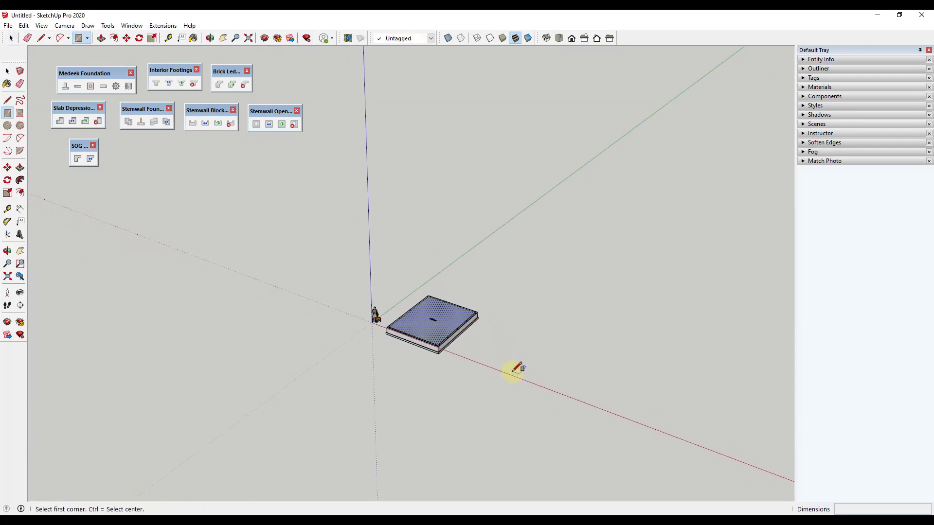
pyautogui.press('l')
pyautogui.click(502, 371)
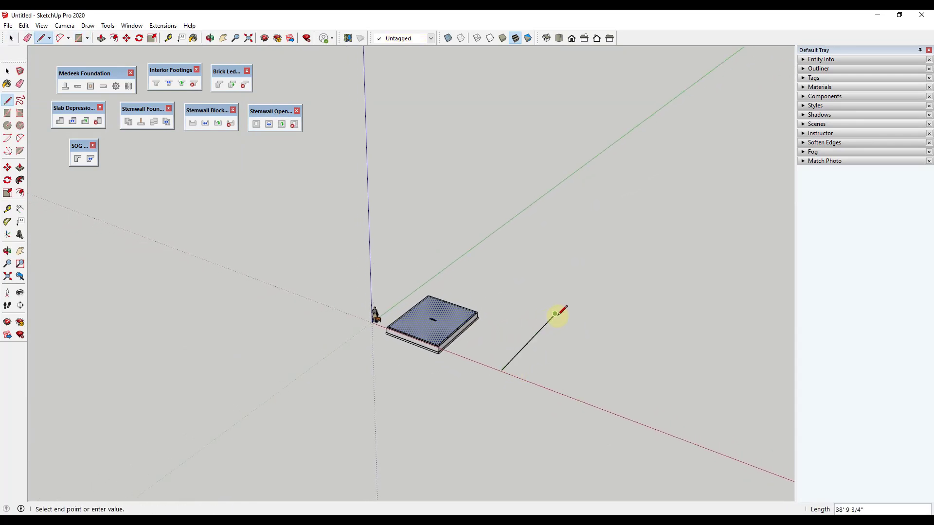
pyautogui.click(555, 314)
pyautogui.click(629, 337)
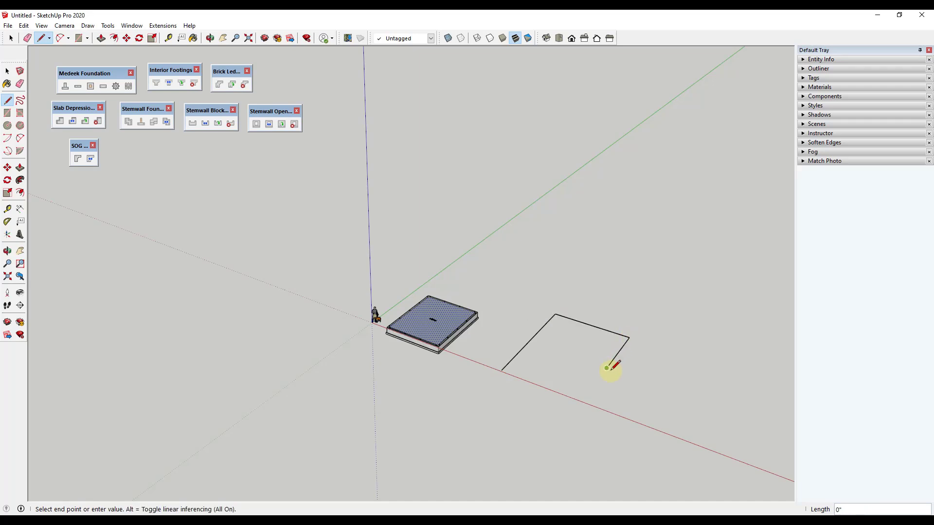
pyautogui.click(607, 368)
pyautogui.click(652, 384)
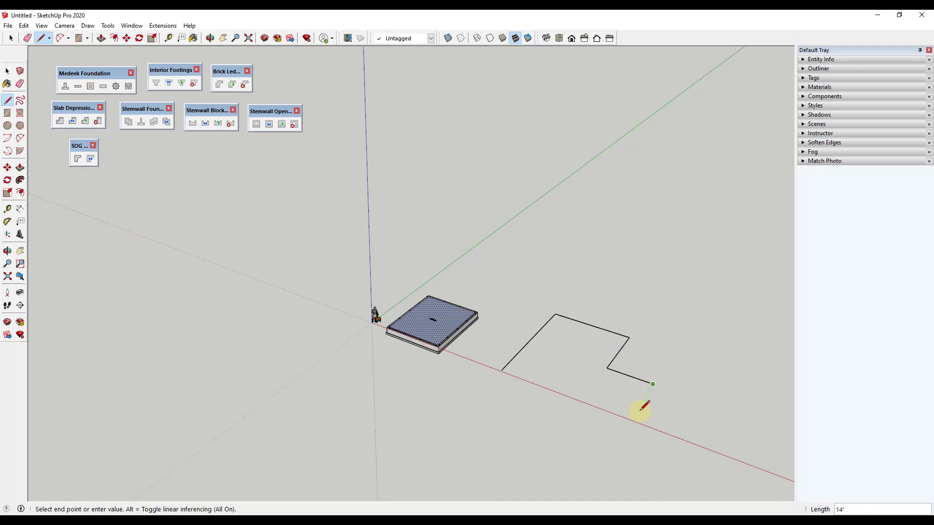
pyautogui.click(506, 375)
pyautogui.click(501, 371)
pyautogui.press('space')
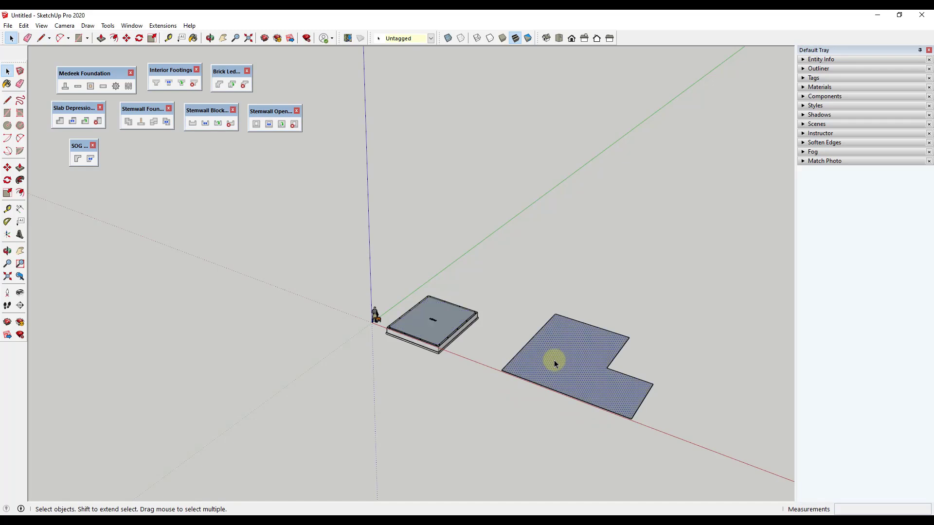
# Generate a Medeek Stemwall foundation with Post and Beam interior bearing and a Face outline on the L-shaped face, keeping the geometry and rebar settings
pyautogui.click(65, 87)
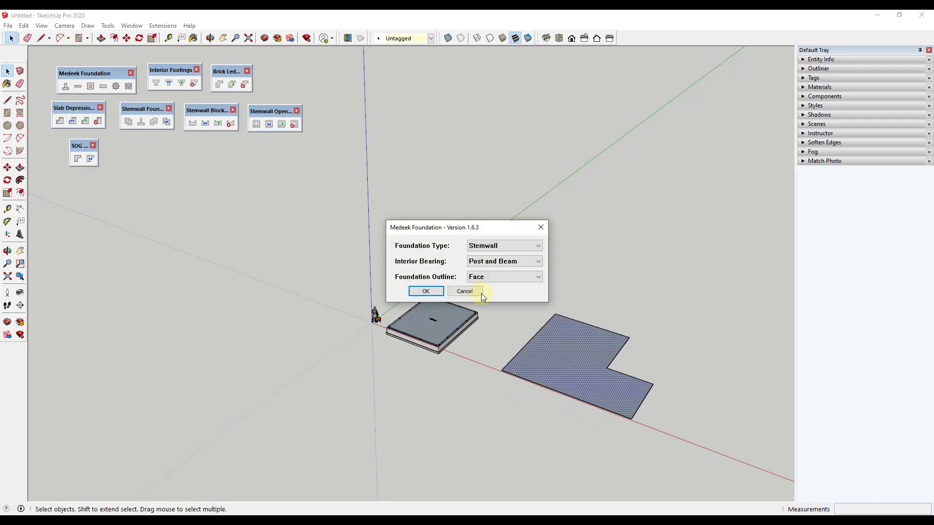
pyautogui.click(437, 290)
pyautogui.click(561, 358)
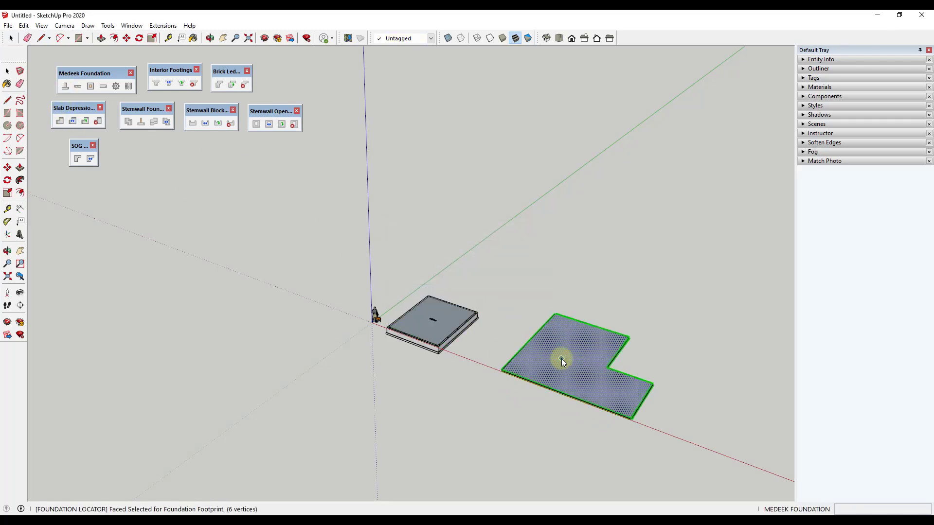
pyautogui.click(418, 470)
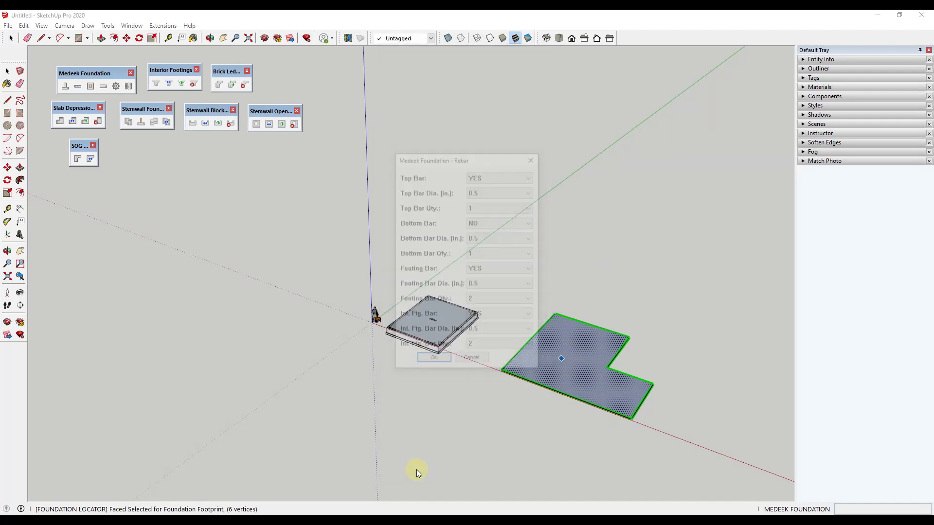
pyautogui.click(433, 360)
pyautogui.click(424, 323)
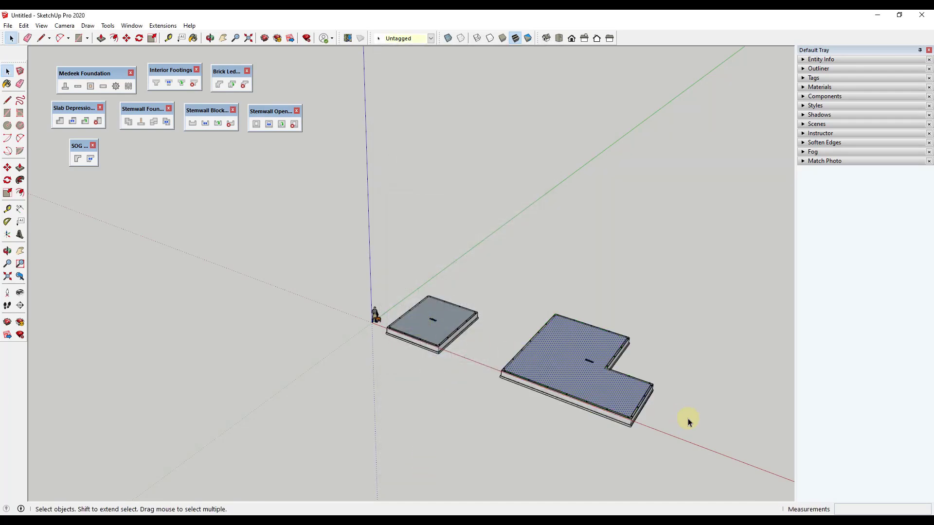
# Hide the L-shaped foundation's stemwall inside its group to examine the rebar and anchor bolts, restore it and leave the group
pyautogui.moveTo(646, 355); pyautogui.dragTo(654, 382, button='middle')
pyautogui.scroll(4, 666, 395)
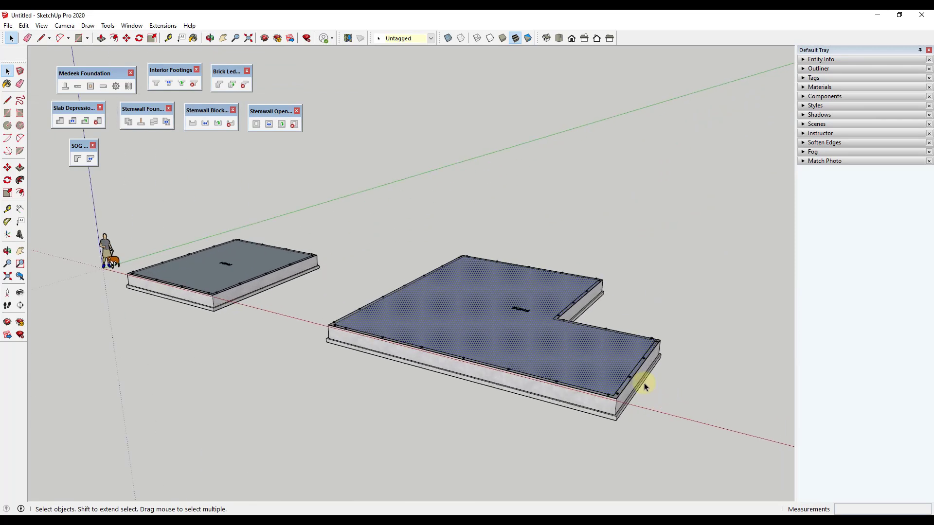
pyautogui.scroll(5, 590, 389)
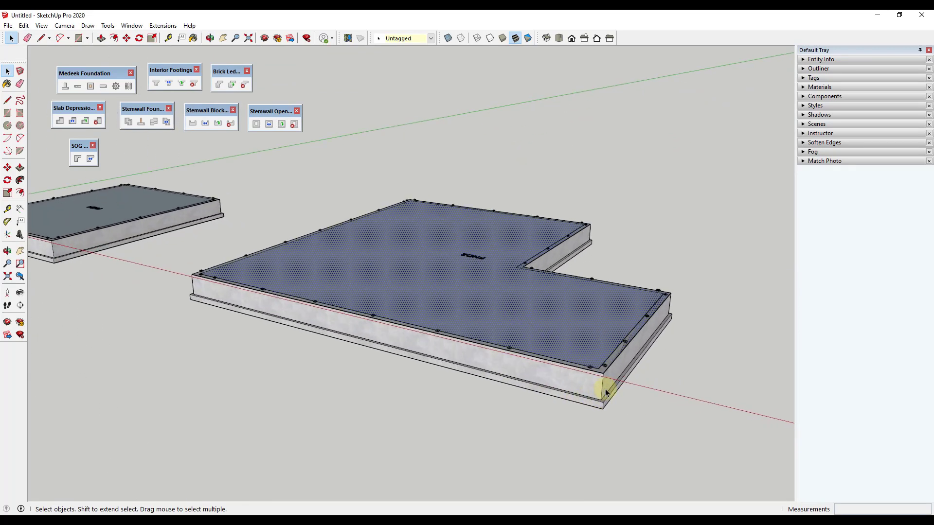
pyautogui.moveTo(581, 369); pyautogui.dragTo(625, 355, button='middle')
pyautogui.scroll(-2, 617, 358)
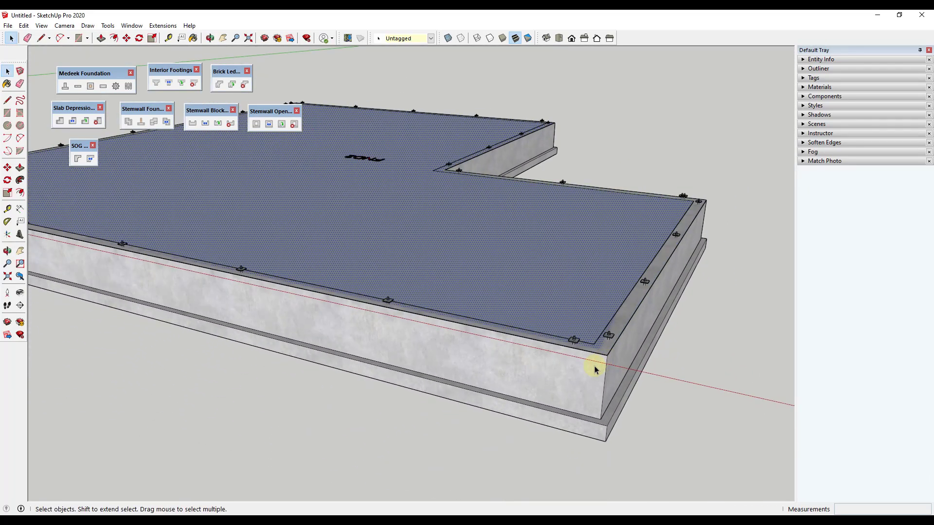
pyautogui.click(592, 370)
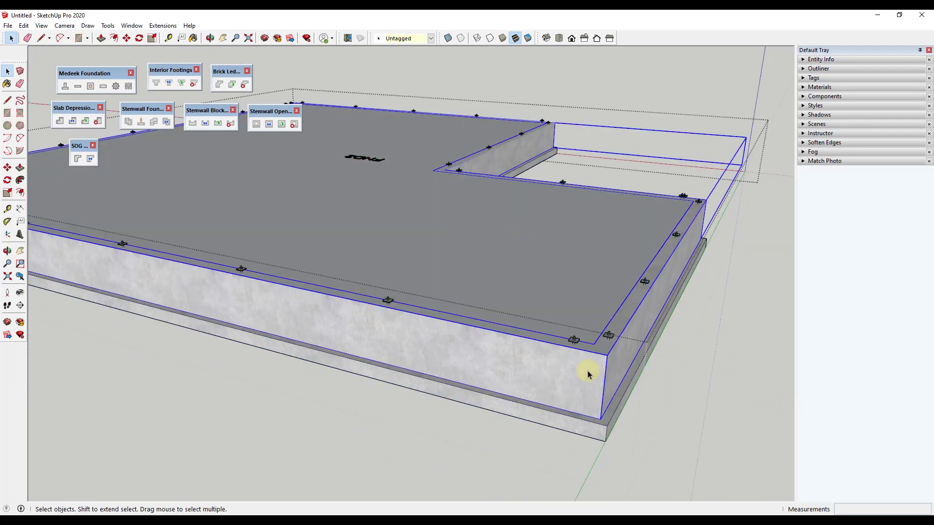
pyautogui.rightClick(587, 370)
pyautogui.click(611, 84)
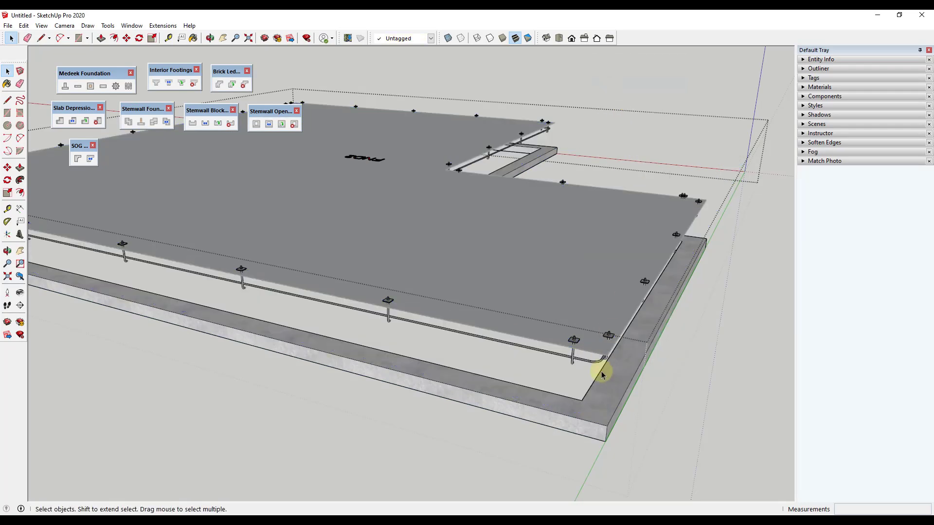
pyautogui.moveTo(600, 370); pyautogui.dragTo(615, 335, button='middle')
pyautogui.scroll(-2, 621, 316)
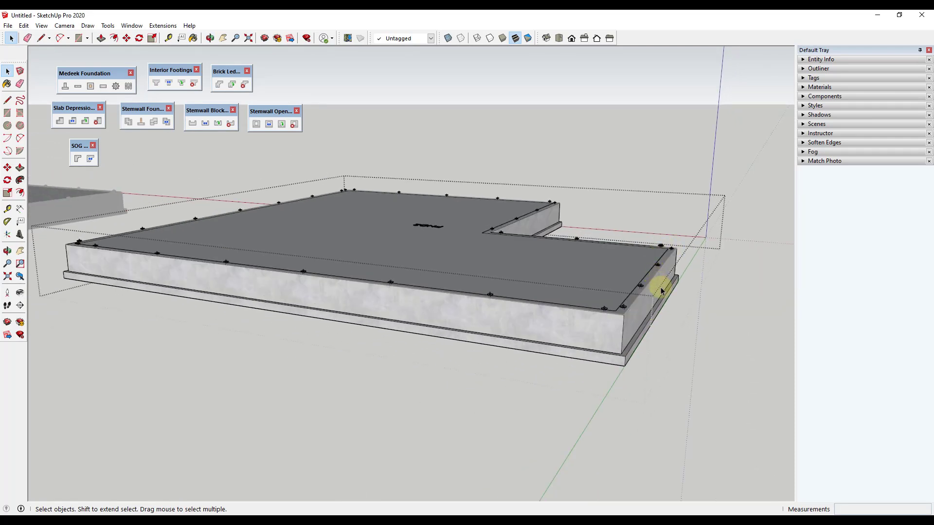
pyautogui.click(687, 326)
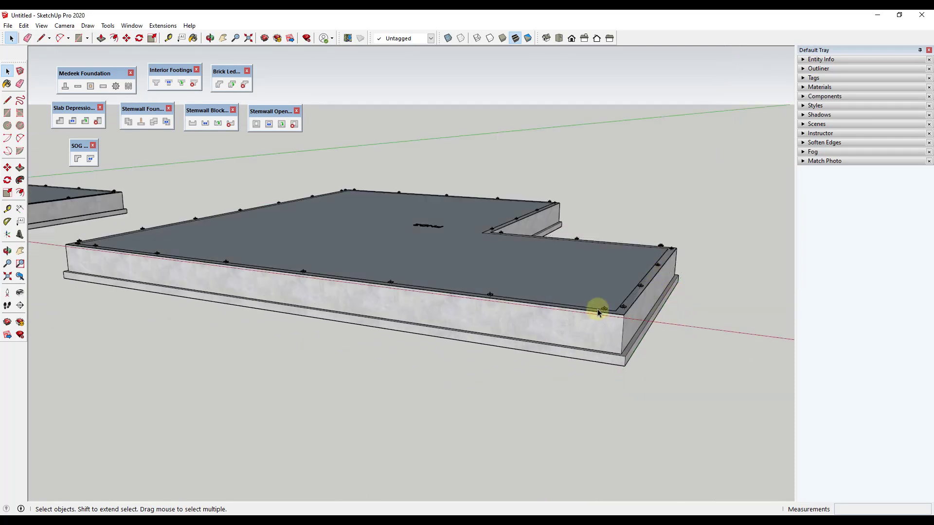
# Start a Slab on Grade foundation with a Face outline on the face inside the L-shaped stemwall
pyautogui.moveTo(379, 305); pyautogui.dragTo(522, 360, button='middle')
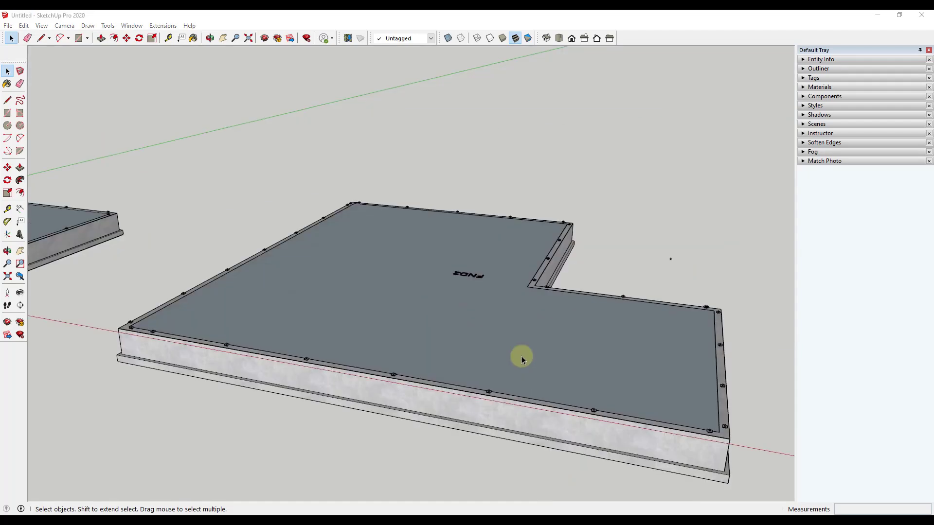
pyautogui.scroll(-3, 649, 367)
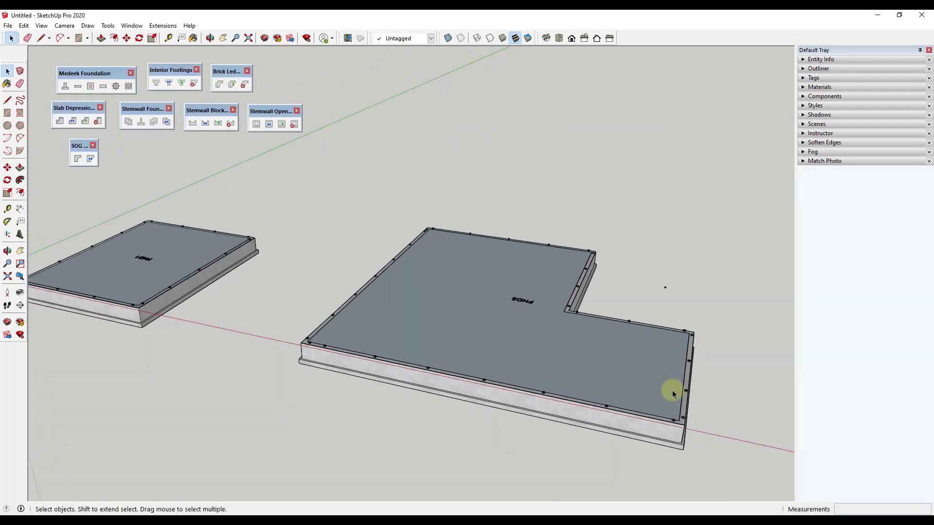
pyautogui.scroll(3, 672, 394)
pyautogui.click(290, 331)
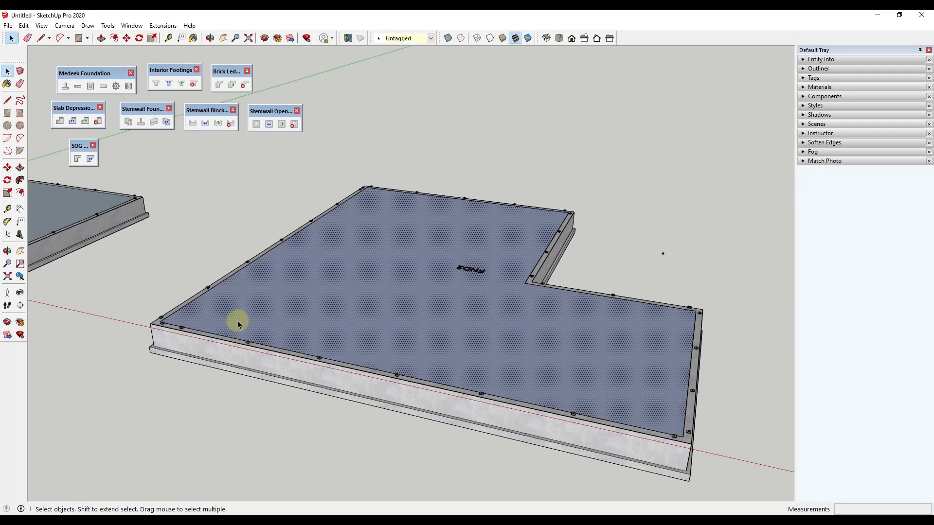
pyautogui.click(78, 159)
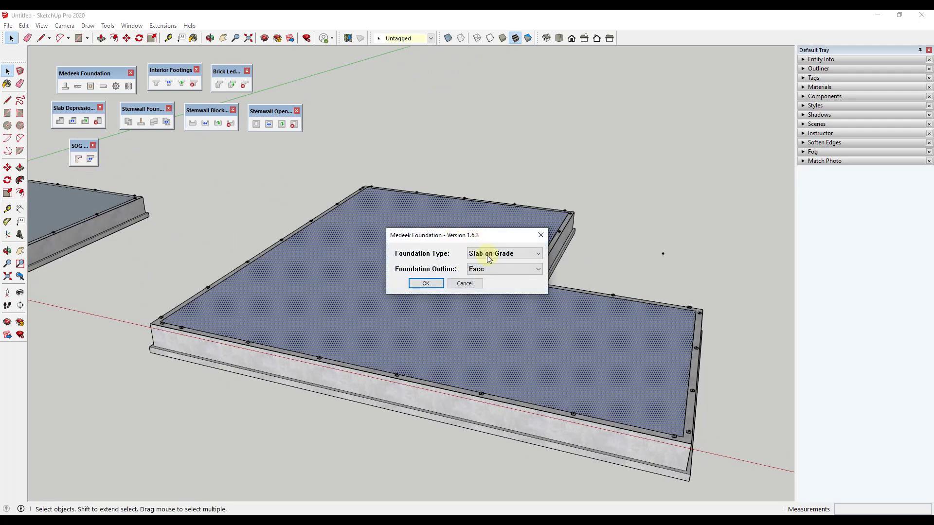
pyautogui.click(432, 283)
pyautogui.click(512, 311)
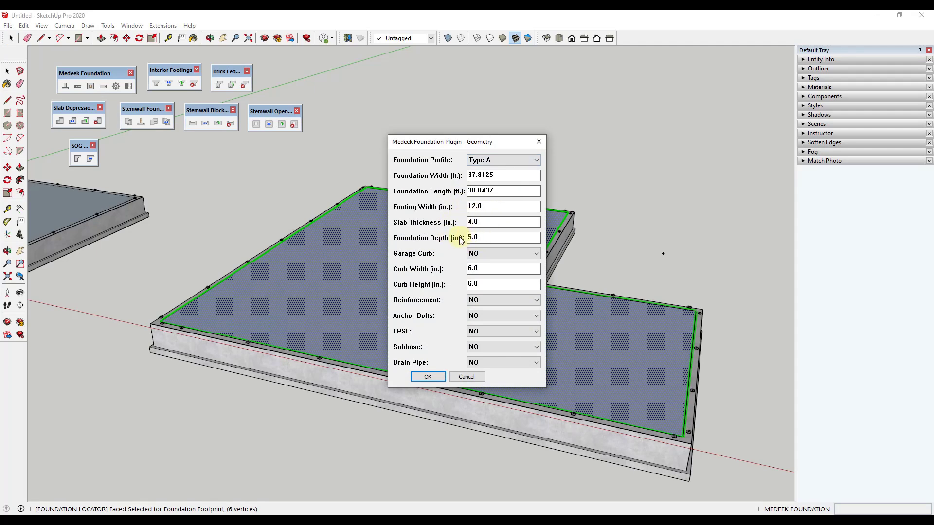
# Set the slab's foundation depth to 6 in. and enable reinforcement and a subbase
pyautogui.moveTo(479, 238); pyautogui.dragTo(421, 237)
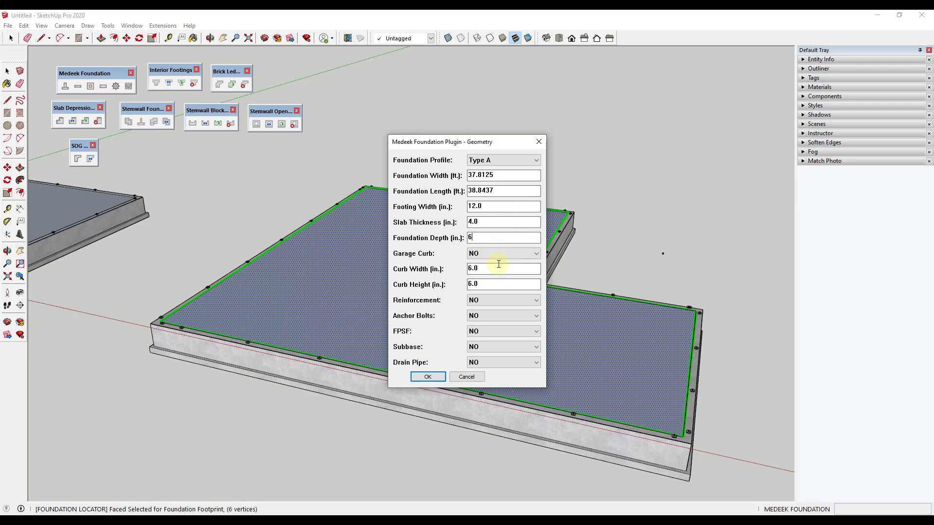
pyautogui.click(481, 301)
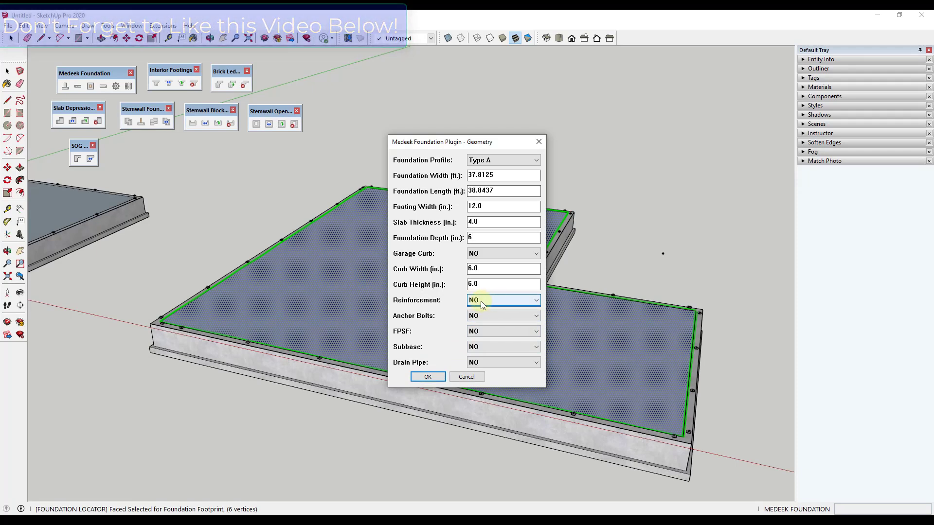
pyautogui.click(477, 315)
pyautogui.click(472, 347)
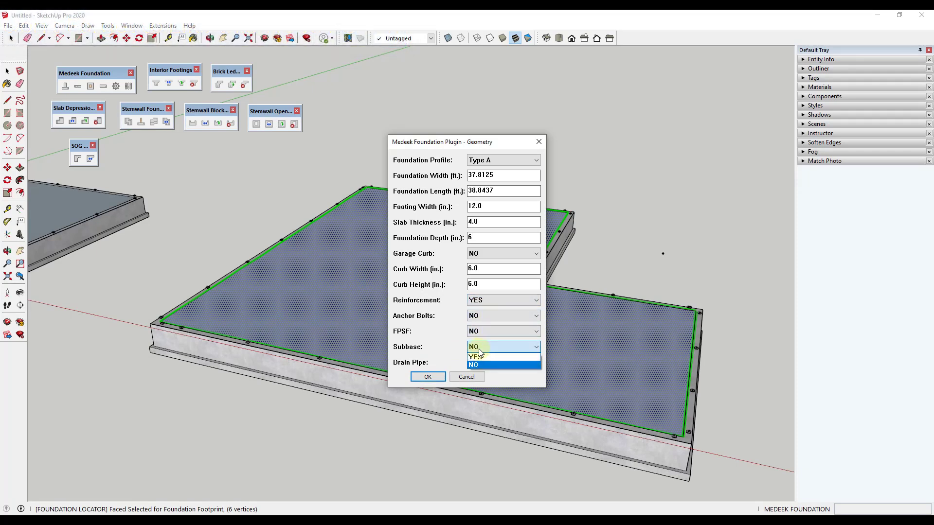
pyautogui.click(474, 363)
pyautogui.click(427, 378)
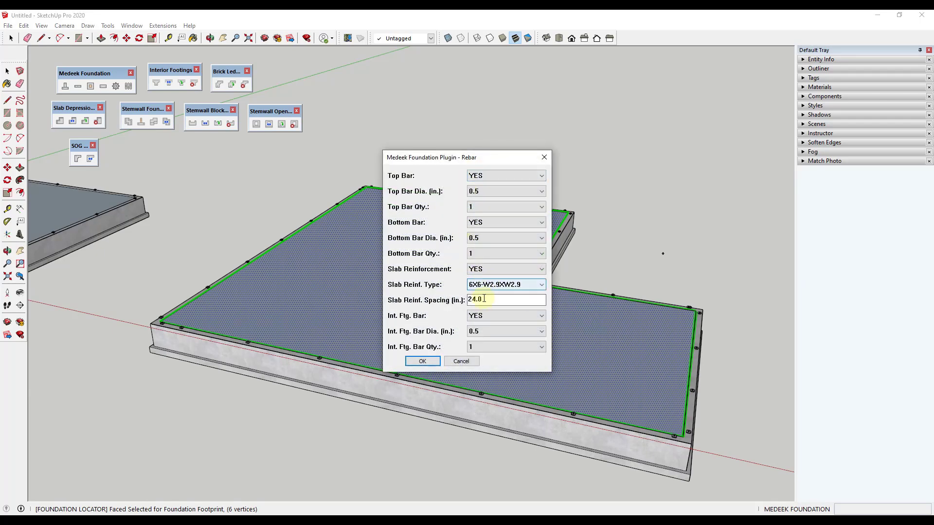
# Keep the slab's rebar settings with 6X6-W2.9XW2.9 reinforcement, set the subbase depth to 6 in. and generate the slab
pyautogui.click(422, 363)
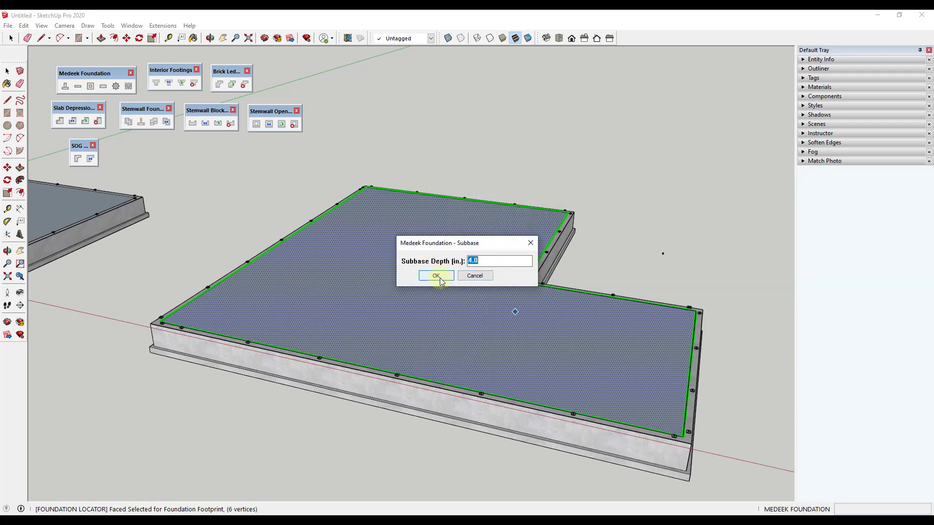
pyautogui.write('6')
pyautogui.click(437, 276)
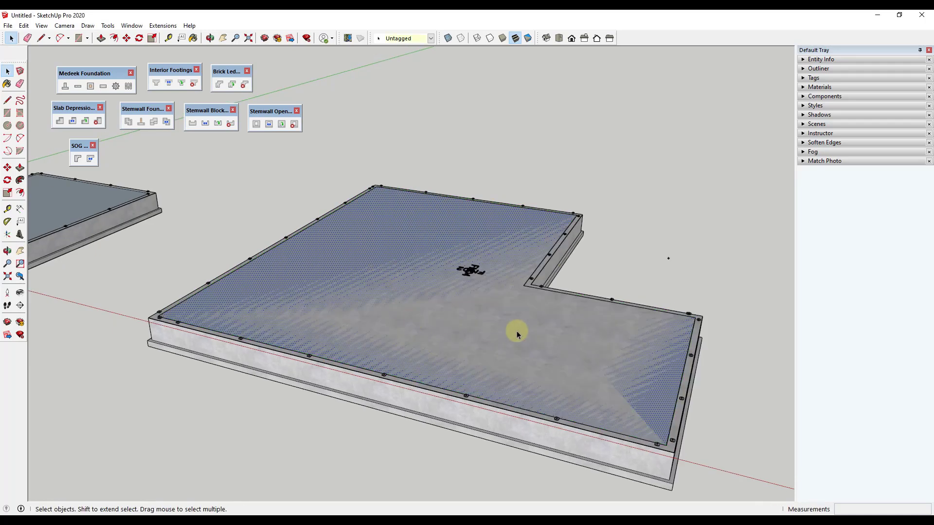
pyautogui.moveTo(513, 328); pyautogui.dragTo(485, 281, button='middle')
pyautogui.click(501, 335)
# Place a section plane through the short wing of the L-shaped foundation, keeping the default name Section 1 and symbol 1
pyautogui.scroll(-2, 484, 281)
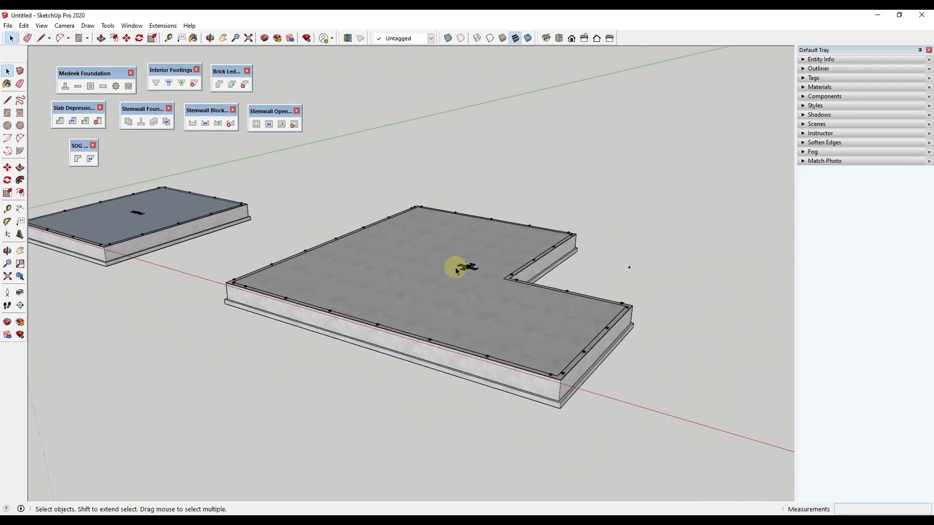
pyautogui.click(20, 305)
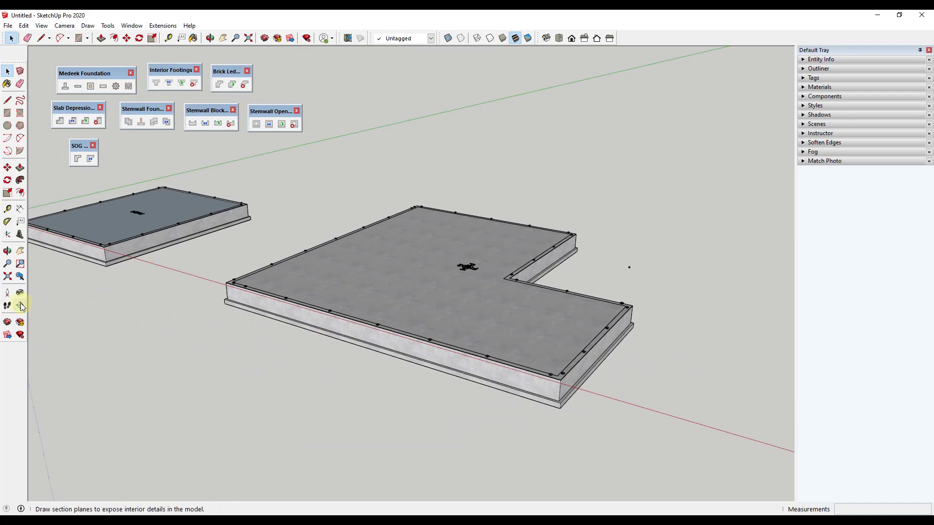
pyautogui.press('shift')
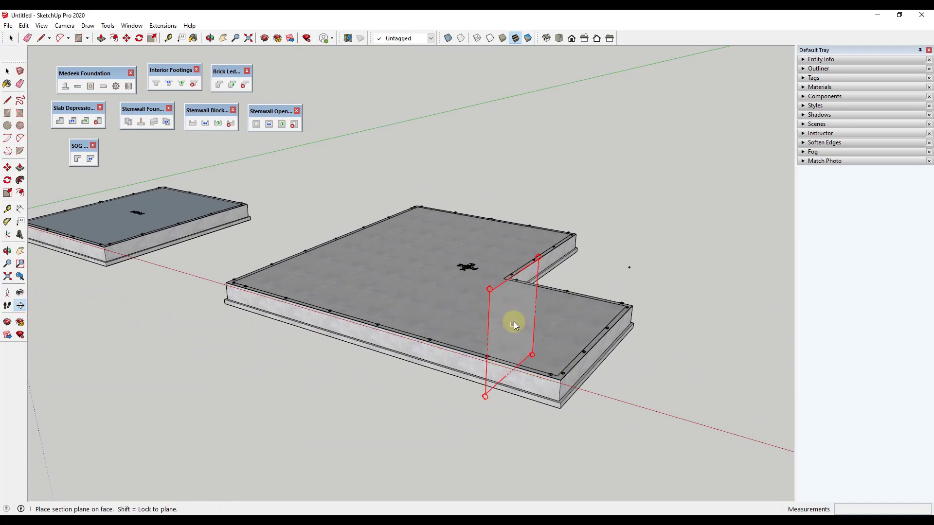
pyautogui.click(513, 322)
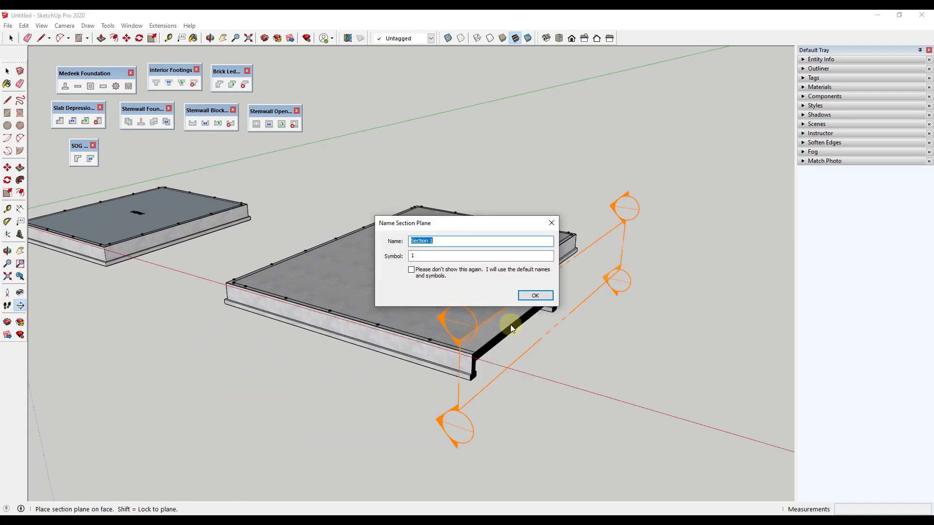
pyautogui.click(536, 295)
# Turn off section fill and examine the slab's reinforcement, subbase and stemwall footings along the cut
pyautogui.moveTo(500, 273); pyautogui.dragTo(476, 263, button='middle')
pyautogui.click(59, 26)
pyautogui.moveTo(47, 27)
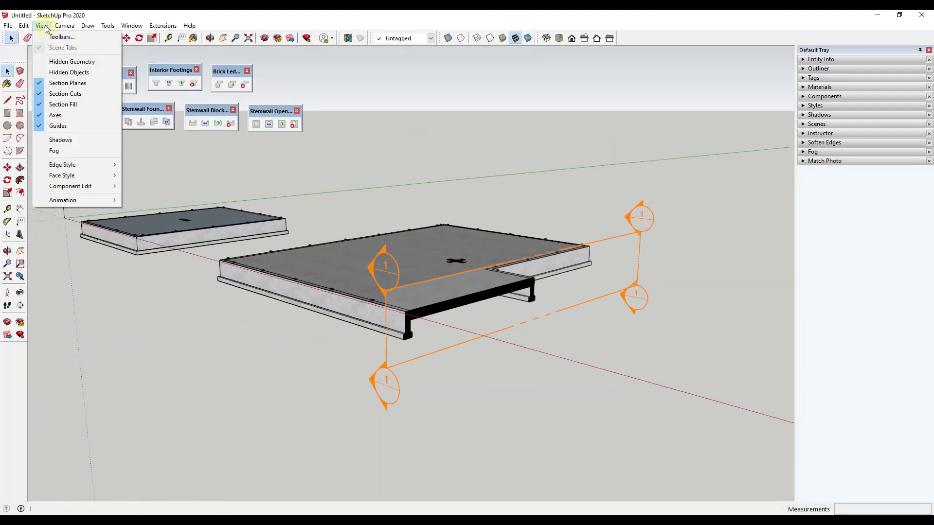
pyautogui.click(62, 104)
pyautogui.scroll(5, 411, 308)
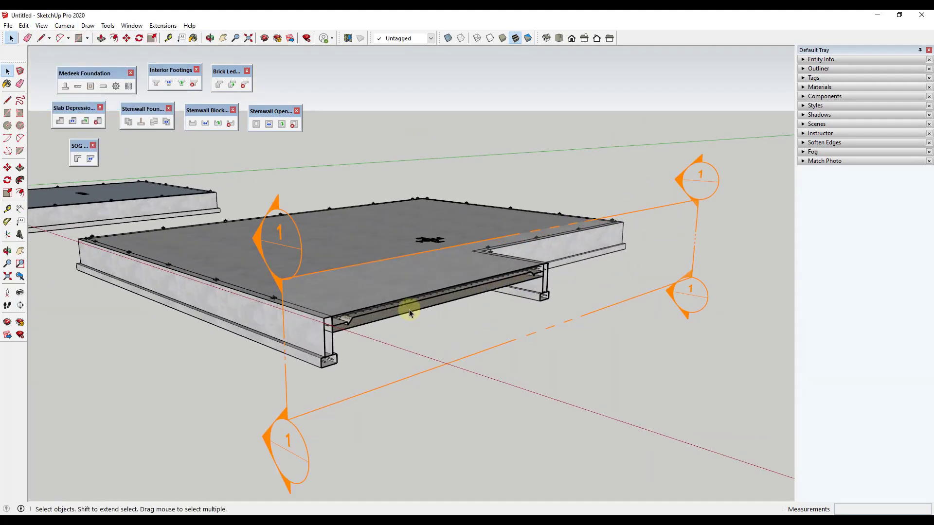
pyautogui.moveTo(316, 313); pyautogui.dragTo(447, 266, button='middle')
pyautogui.scroll(2, 267, 298)
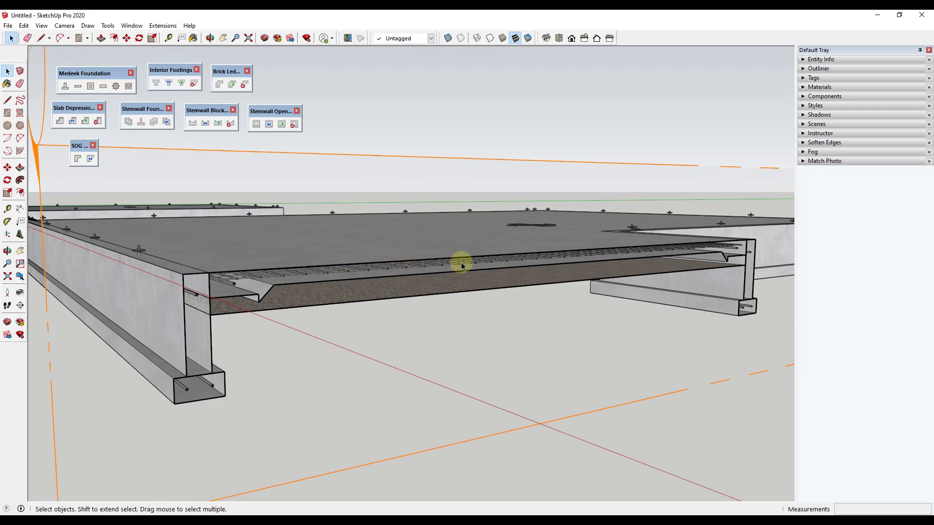
pyautogui.moveTo(525, 272); pyautogui.dragTo(530, 299, button='middle')
pyautogui.scroll(-6, 538, 295)
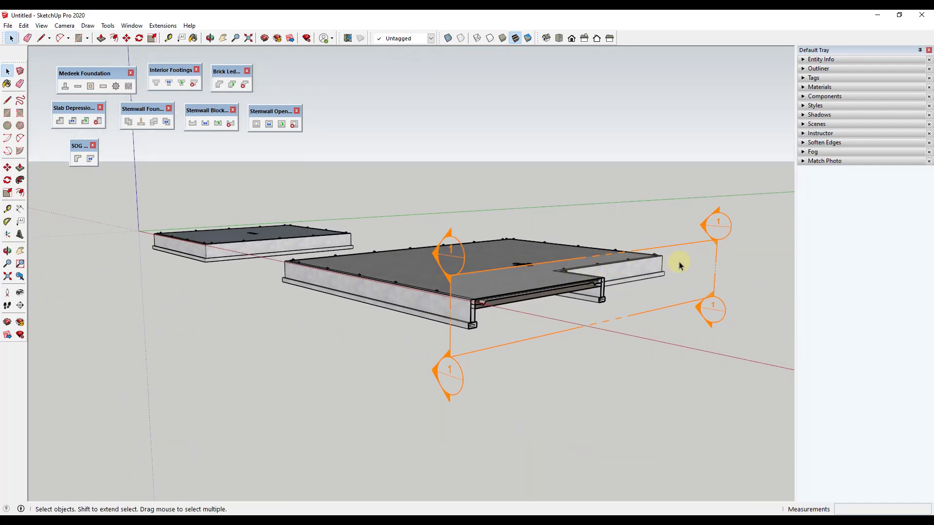
# Remove the section plane from the L-shaped foundation
pyautogui.click(714, 248)
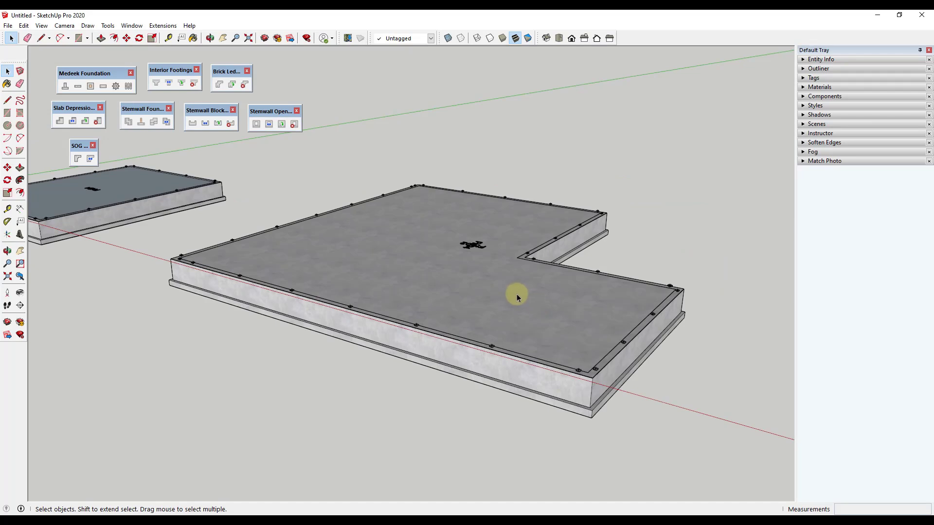
pyautogui.moveTo(488, 299); pyautogui.dragTo(479, 297, button='middle')
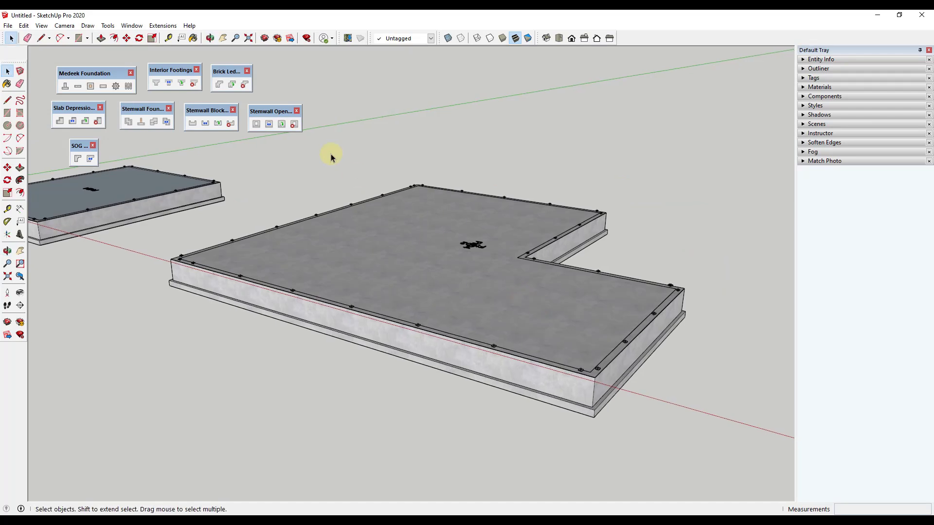
pyautogui.moveTo(450, 254); pyautogui.dragTo(461, 255, button='middle')
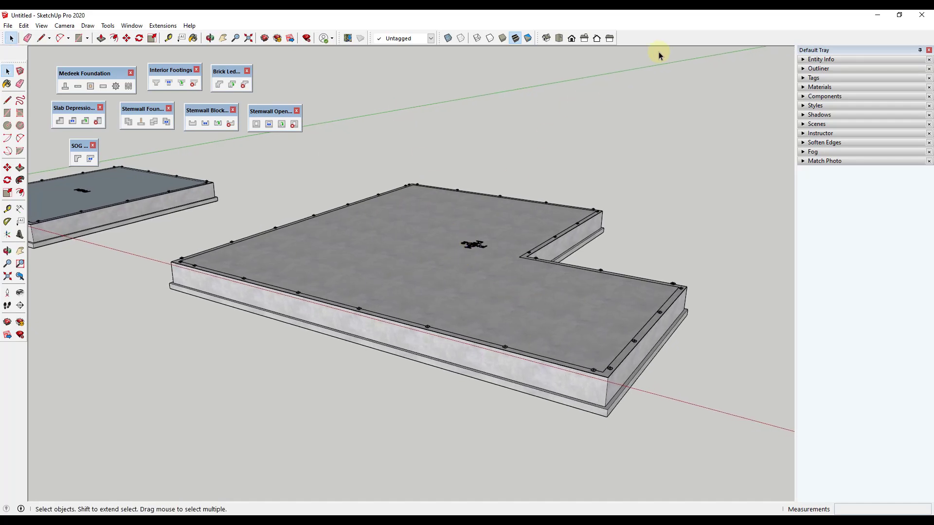
# Put away the slab on grade, slab depression, stemwall and other Medeek foundation toolbars to make room for the wall tools
pyautogui.click(93, 145)
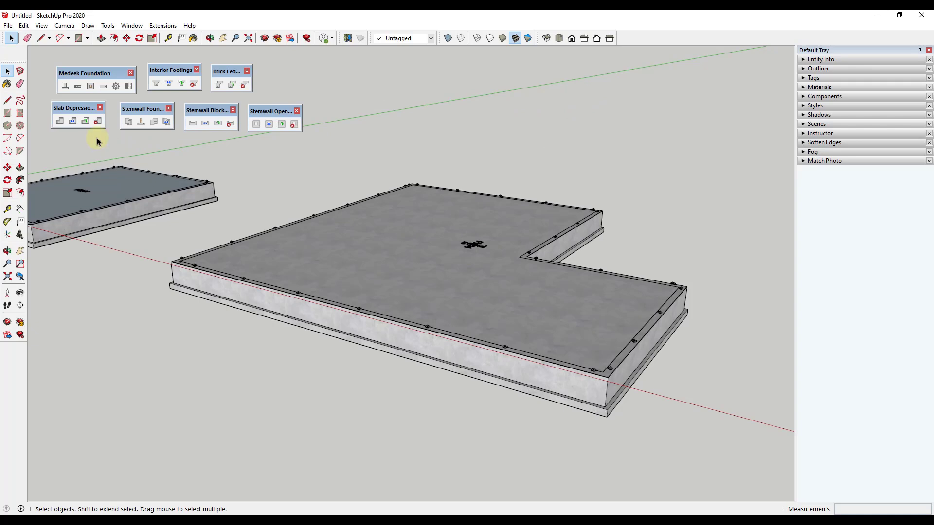
pyautogui.click(100, 107)
pyautogui.click(130, 73)
pyautogui.click(168, 108)
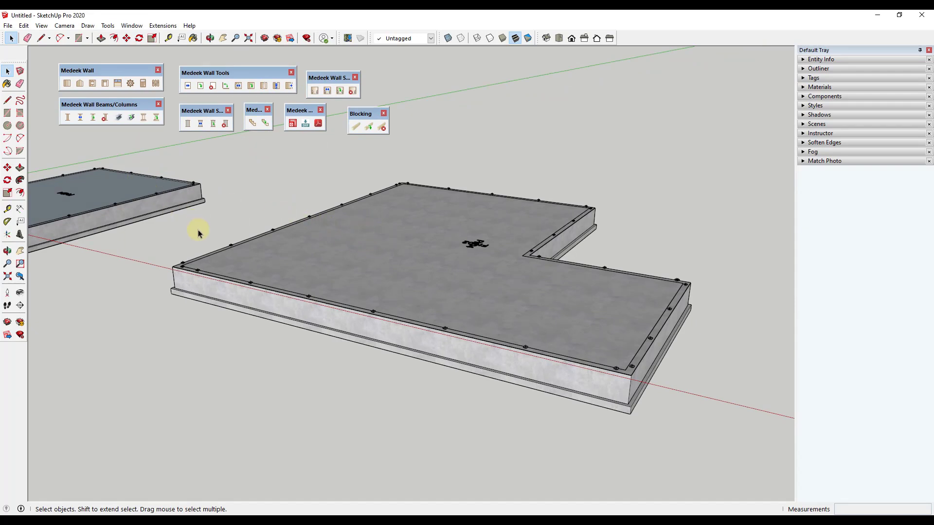
pyautogui.moveTo(219, 245); pyautogui.dragTo(224, 257, button='middle')
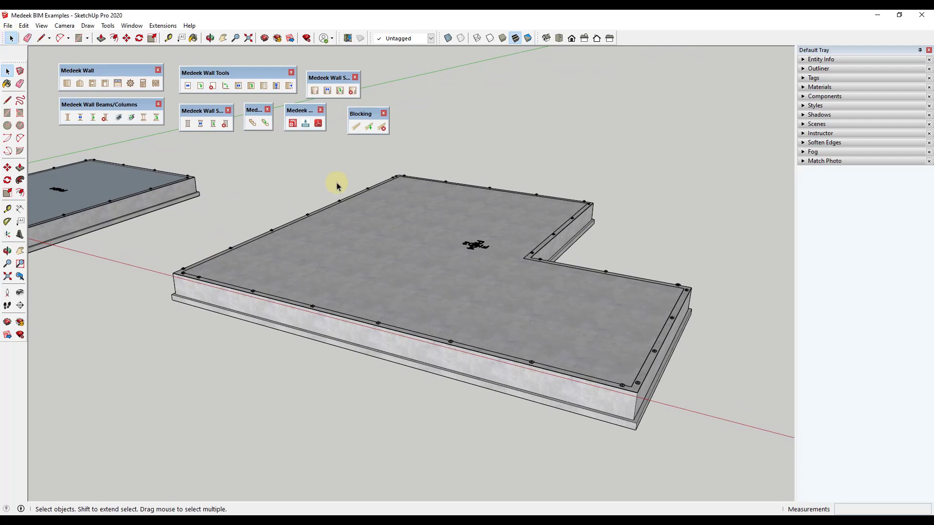
pyautogui.moveTo(337, 182); pyautogui.dragTo(335, 180, button='middle')
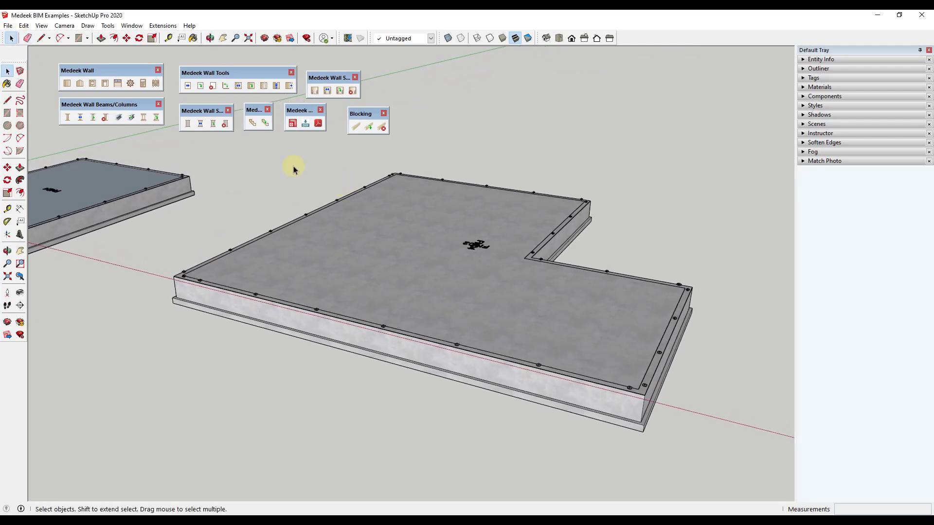
# Start a rectangular wall assembly and enter a wall height of 120 in
pyautogui.click(66, 84)
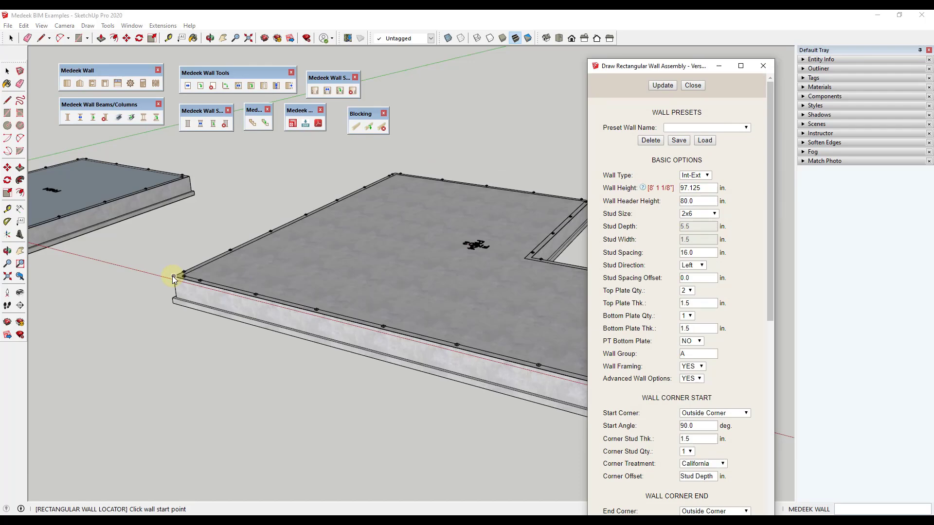
pyautogui.moveTo(172, 276); pyautogui.dragTo(309, 250, button='middle')
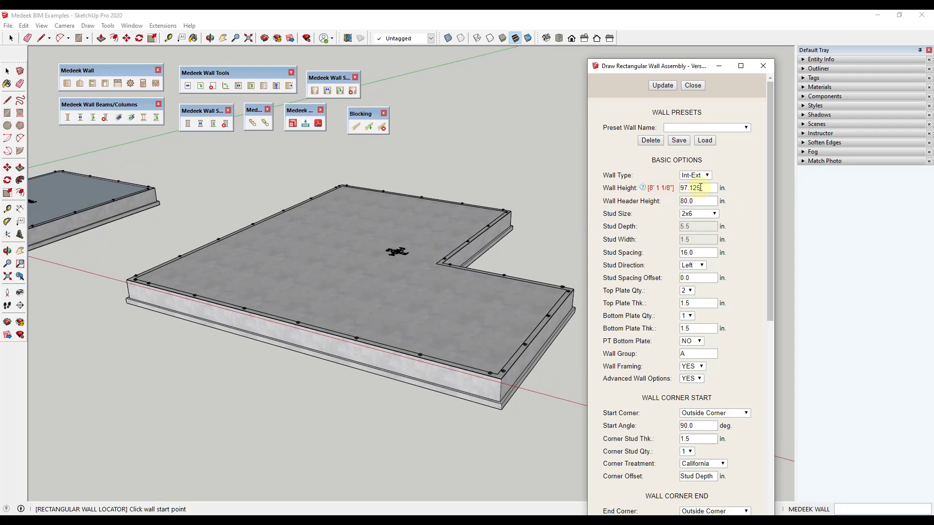
pyautogui.doubleClick(700, 187)
pyautogui.moveTo(643, 191)
pyautogui.write('12')
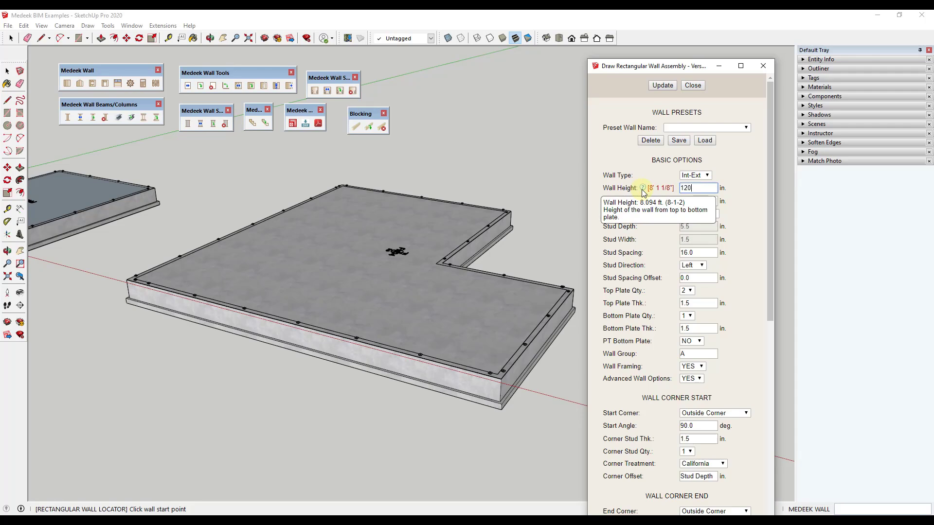
pyautogui.write('0')
pyautogui.press('Tab')
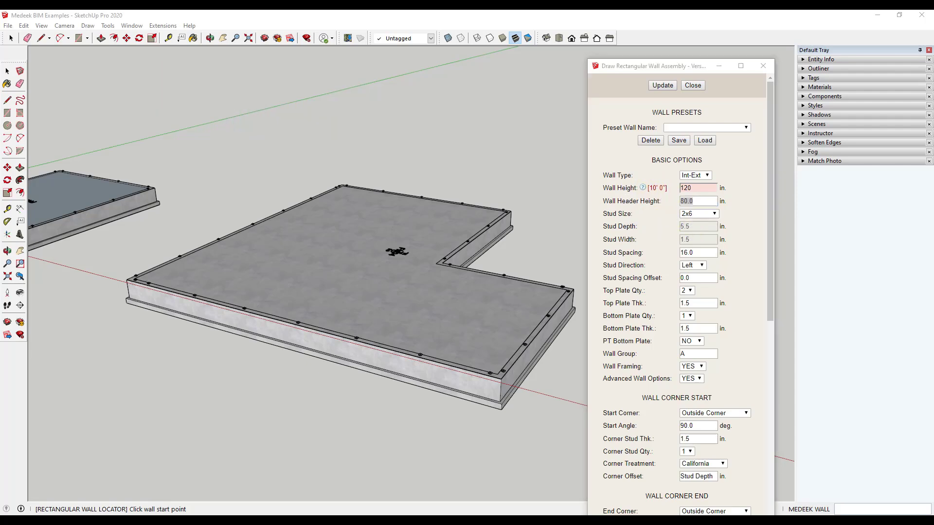
# Draw a wall about 39.8 ft long along the L-shaped foundation's long outer edge and one about 18.8 ft along the adjoining short edge
pyautogui.click(125, 281)
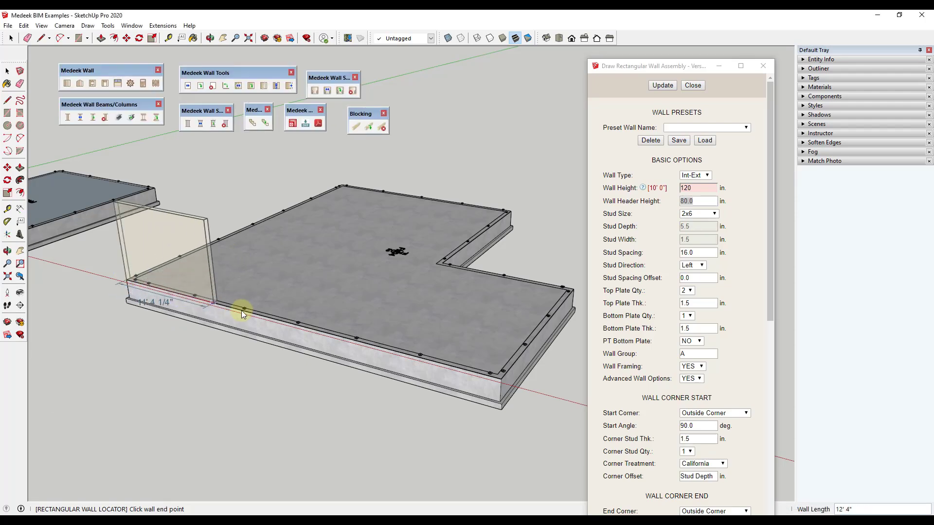
pyautogui.click(503, 377)
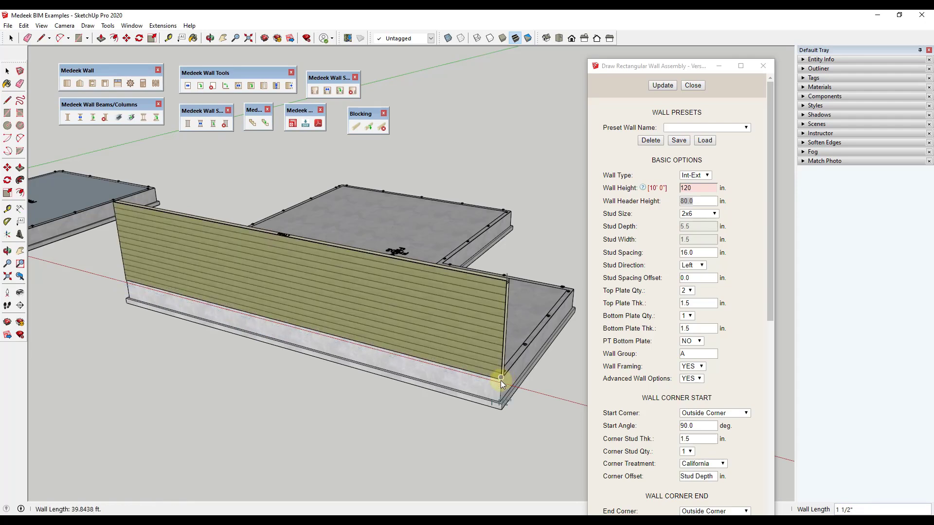
pyautogui.click(576, 292)
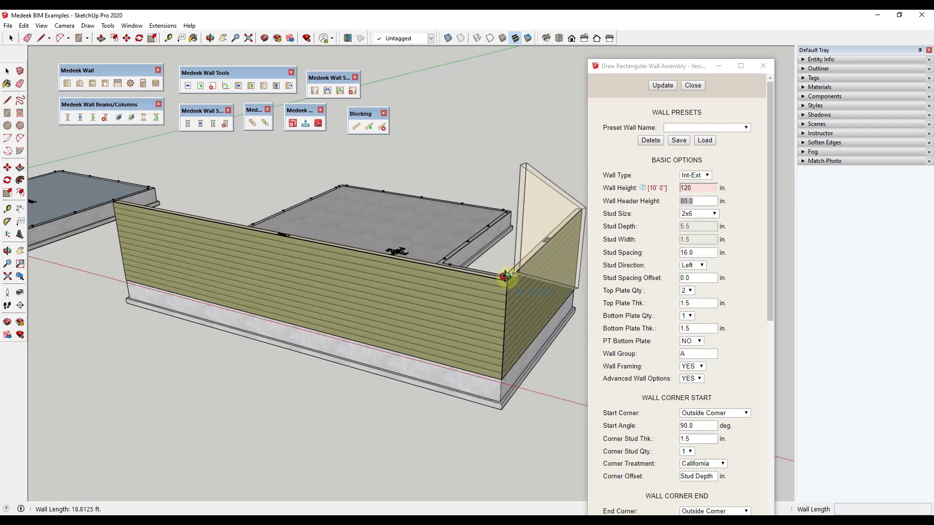
# Continue with a wall about 14.1 ft long to the foundation's inner corner and a 20 ft wall to the following outer corner
pyautogui.moveTo(506, 283); pyautogui.dragTo(393, 305, button='middle')
pyautogui.scroll(2, 412, 288)
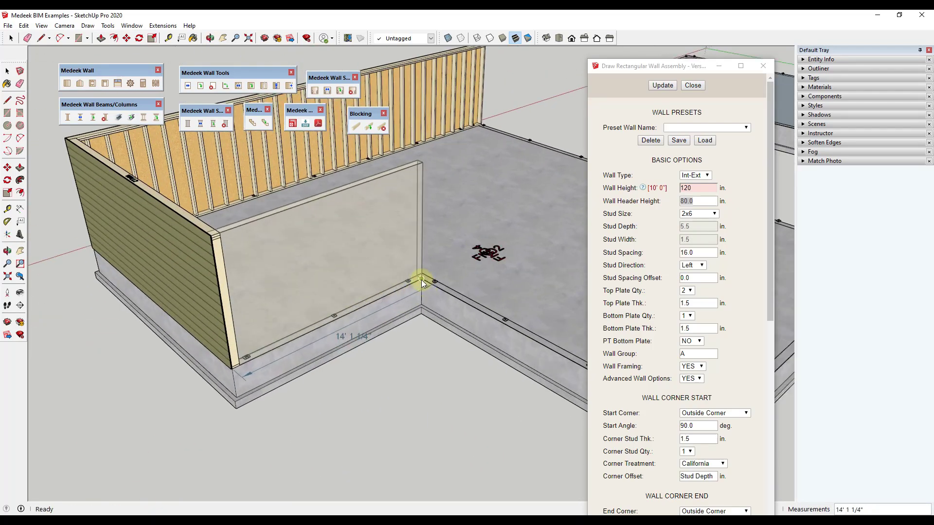
pyautogui.click(421, 279)
pyautogui.scroll(-5, 365, 257)
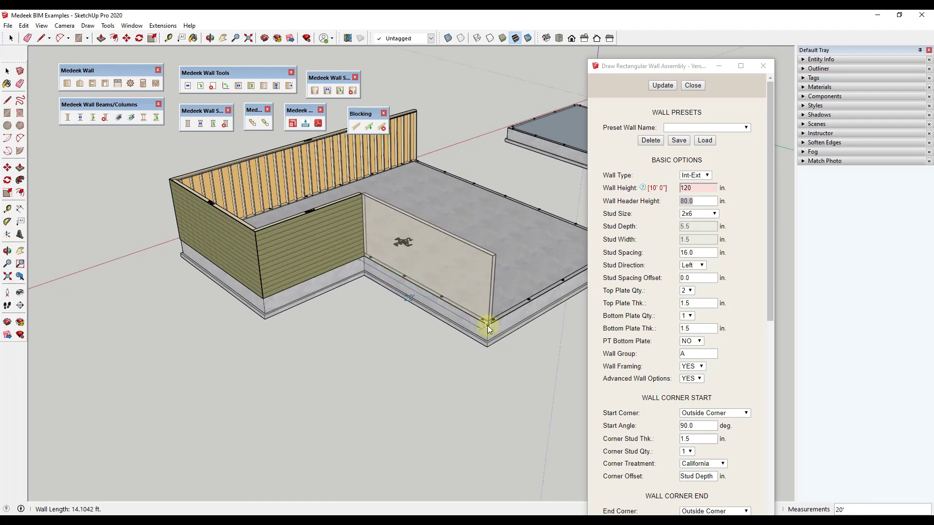
pyautogui.click(487, 325)
# Close the wall loop along the last two foundation edges with walls about 25' 8 7/8" and 38' 9 3/4" long
pyautogui.scroll(-4, 358, 308)
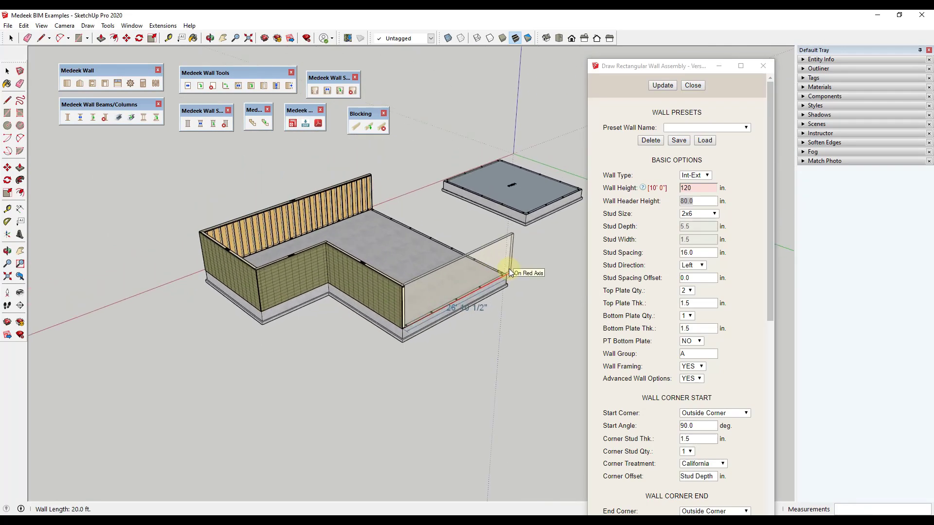
pyautogui.scroll(2, 509, 268)
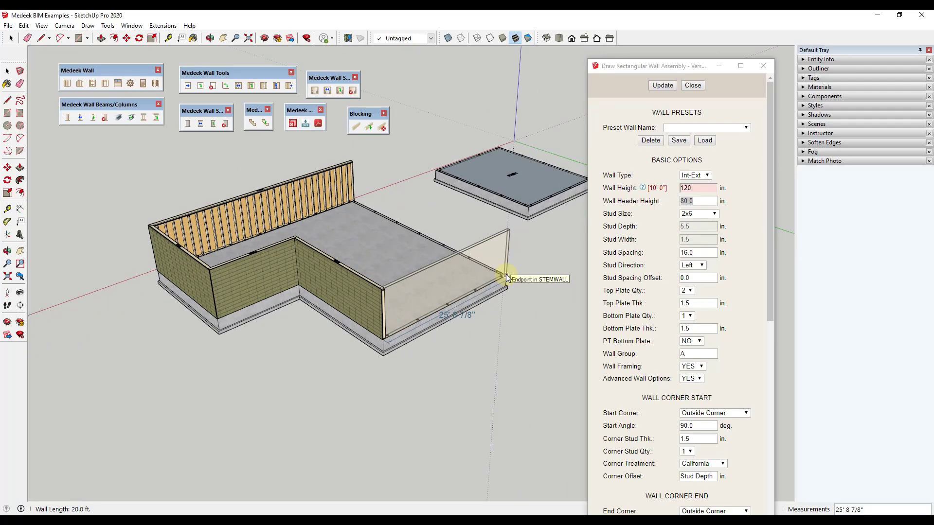
pyautogui.scroll(5, 506, 273)
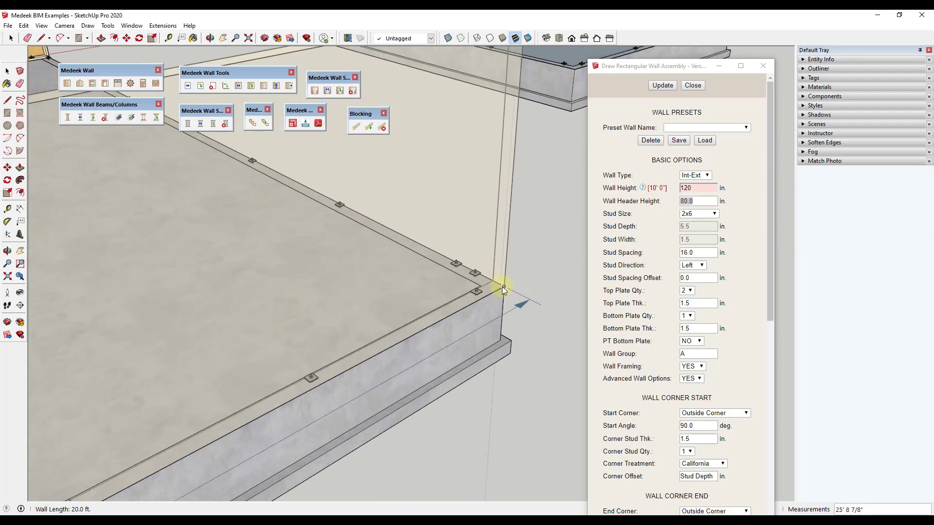
pyautogui.click(502, 287)
pyautogui.scroll(-8, 506, 301)
pyautogui.moveTo(513, 298); pyautogui.dragTo(520, 263, button='middle')
pyautogui.scroll(5, 523, 252)
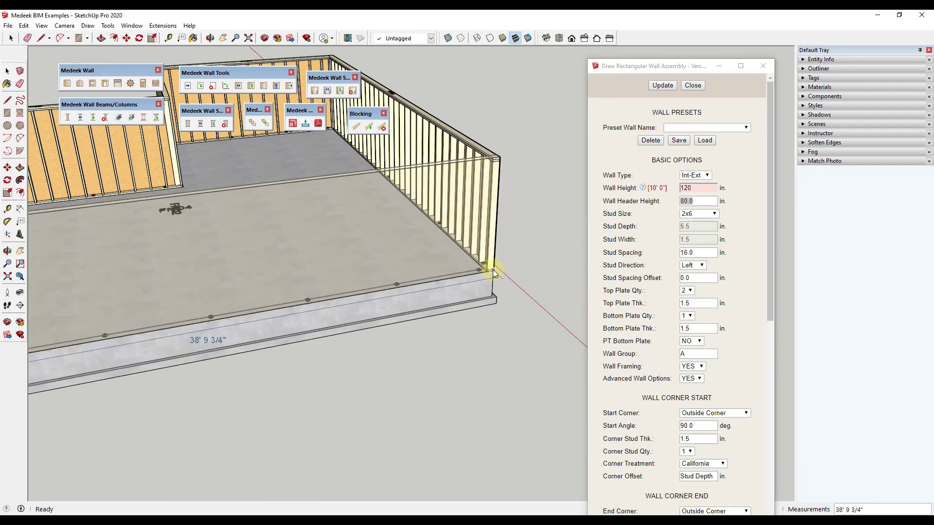
pyautogui.scroll(4, 494, 270)
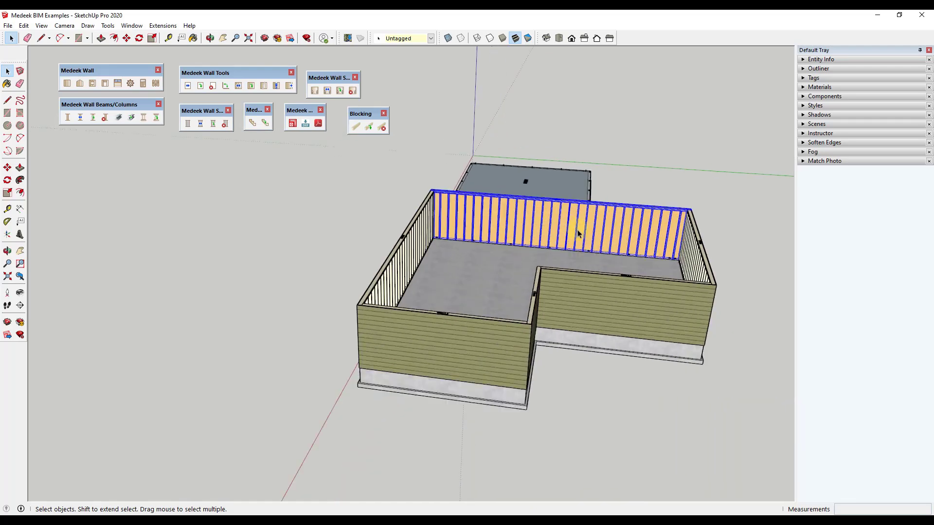
# Edit the 38' 9 3/4" closing wall assembly, set its height to 144 in. and update it to inspect the taller wall
pyautogui.scroll(3, 577, 234)
pyautogui.rightClick(536, 229)
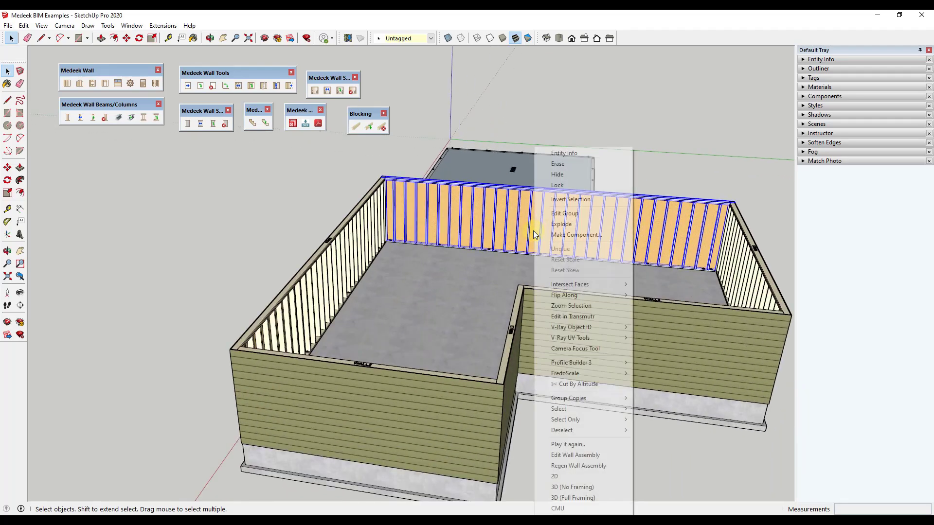
pyautogui.click(603, 455)
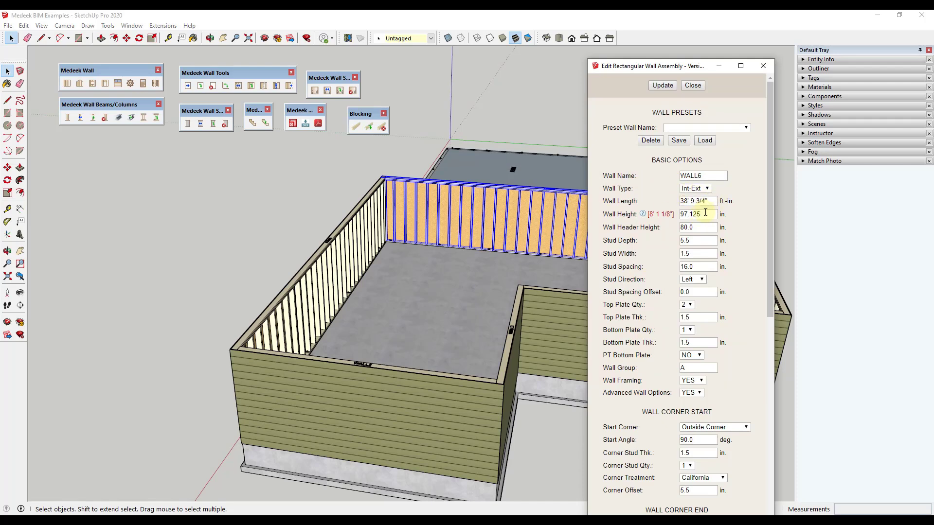
pyautogui.doubleClick(705, 213)
pyautogui.write('144')
pyautogui.press('Tab')
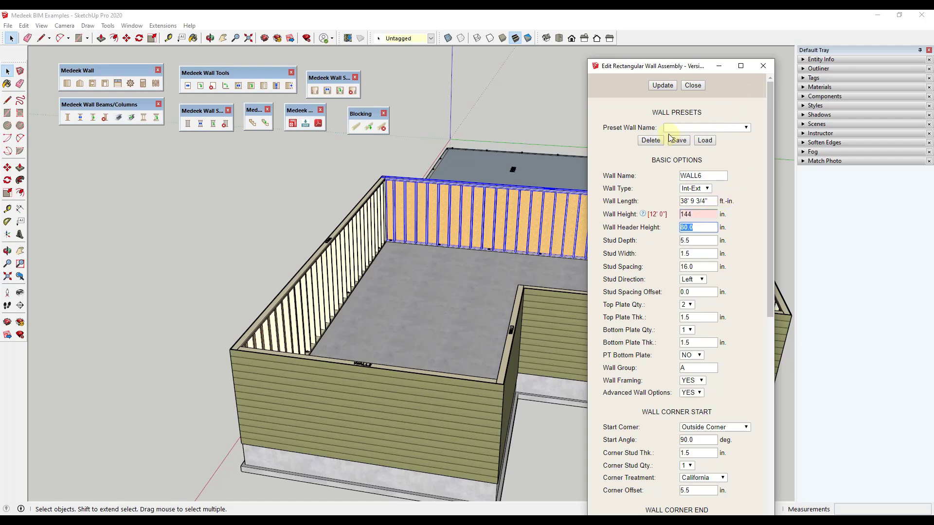
pyautogui.click(661, 86)
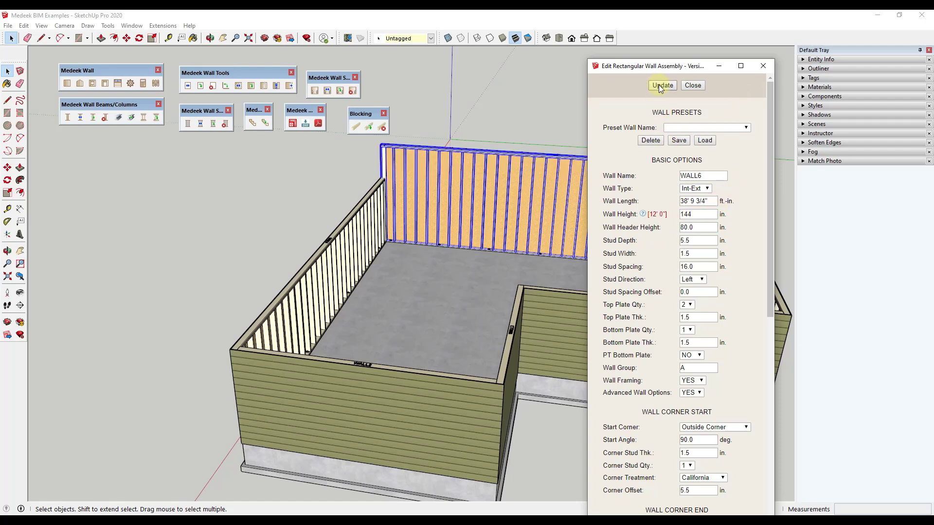
pyautogui.scroll(-3, 388, 204)
pyautogui.moveTo(417, 203); pyautogui.dragTo(506, 228, button='middle')
pyautogui.scroll(6, 497, 220)
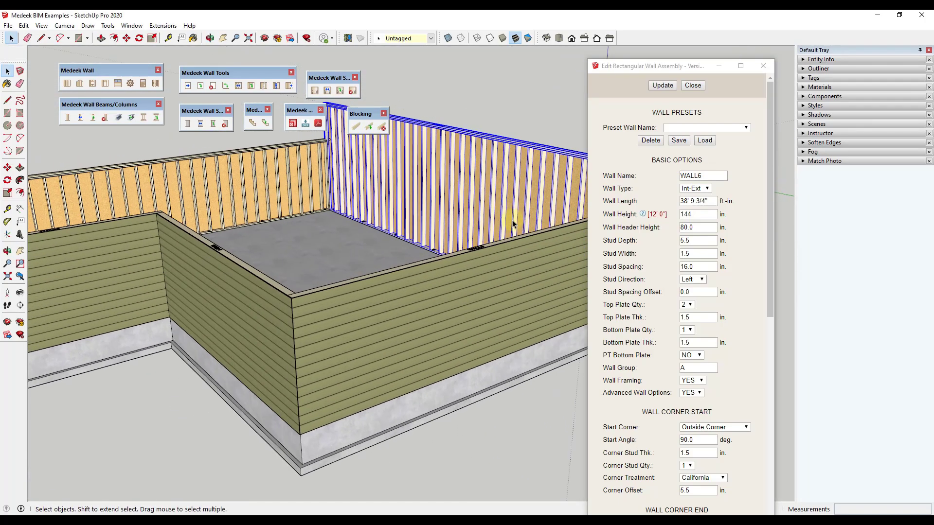
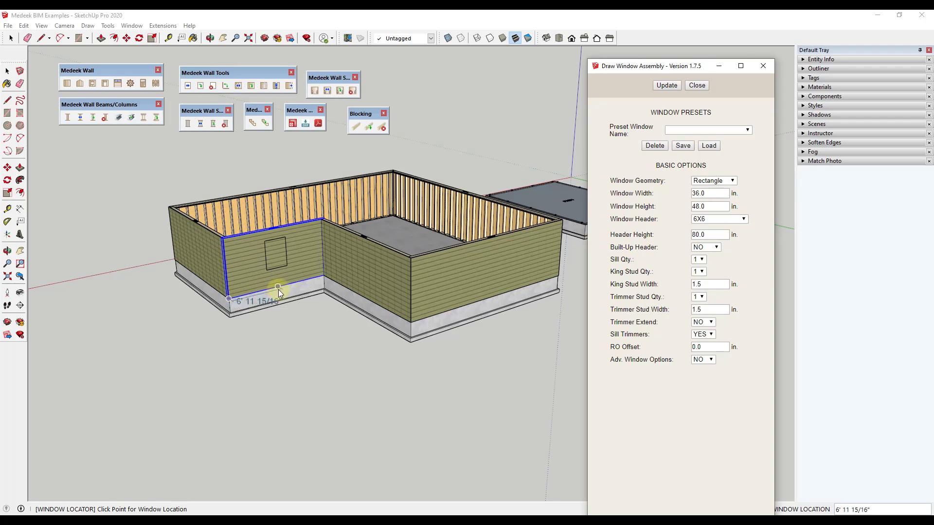
# Place a 36 × 48 in. rectangular window with a 6X6 header about 7 ft along the short wall at the inner corner
pyautogui.click(279, 291)
pyautogui.moveTo(279, 291); pyautogui.dragTo(571, 272, button='middle')
pyautogui.scroll(3, 544, 261)
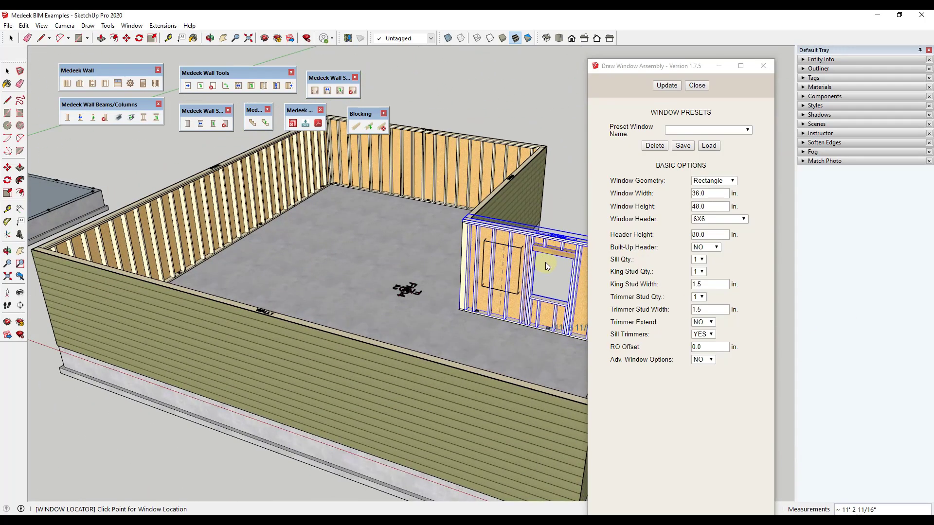
pyautogui.scroll(2, 351, 242)
pyautogui.scroll(2, 352, 242)
pyautogui.scroll(2, 439, 262)
pyautogui.moveTo(440, 262); pyautogui.dragTo(442, 218, button='middle')
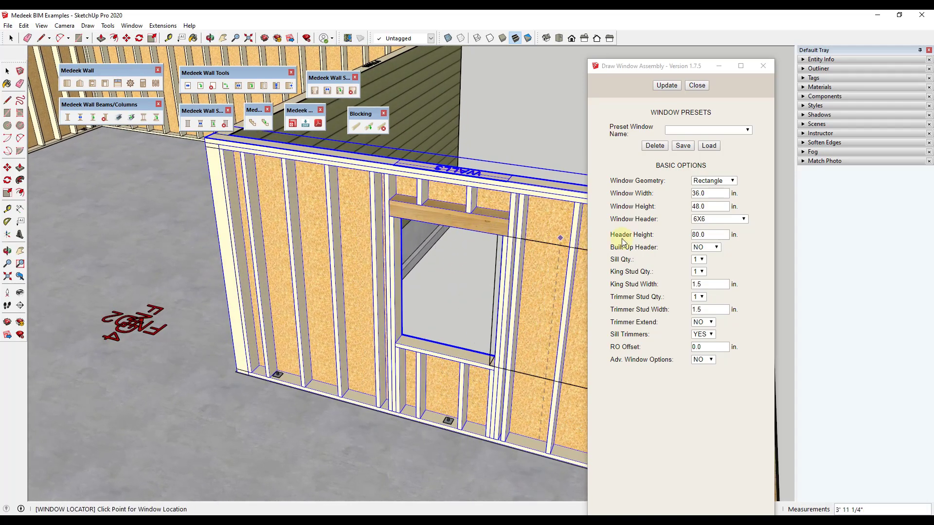
# Try to change the header to (2) 2X6 in the window drawing options and update
pyautogui.click(719, 220)
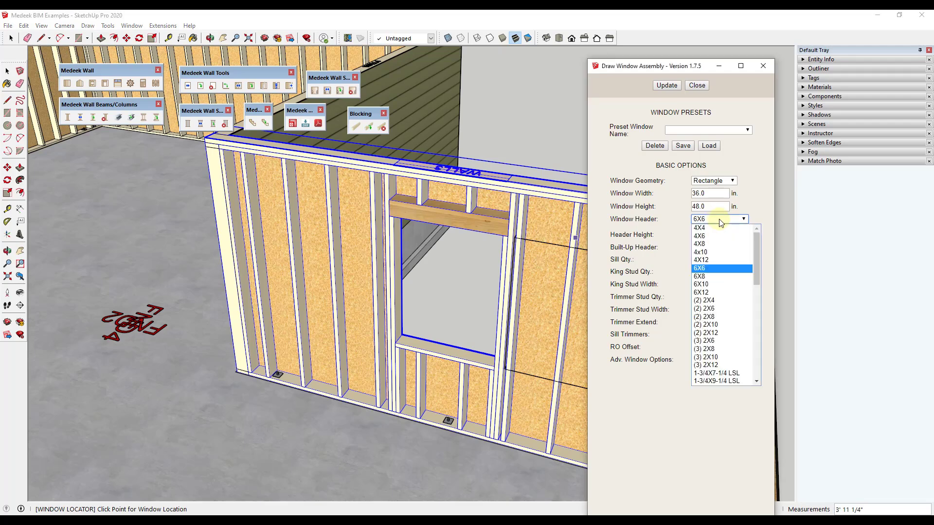
pyautogui.click(717, 308)
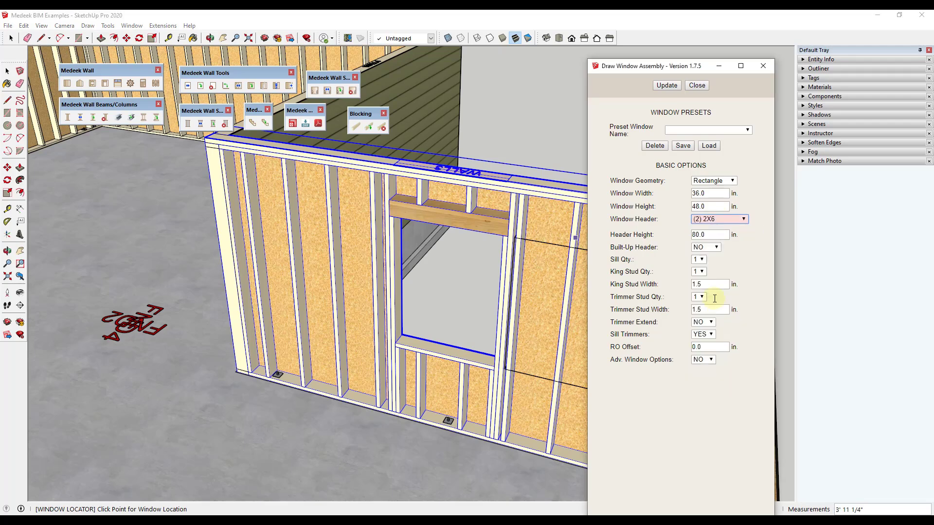
pyautogui.click(665, 86)
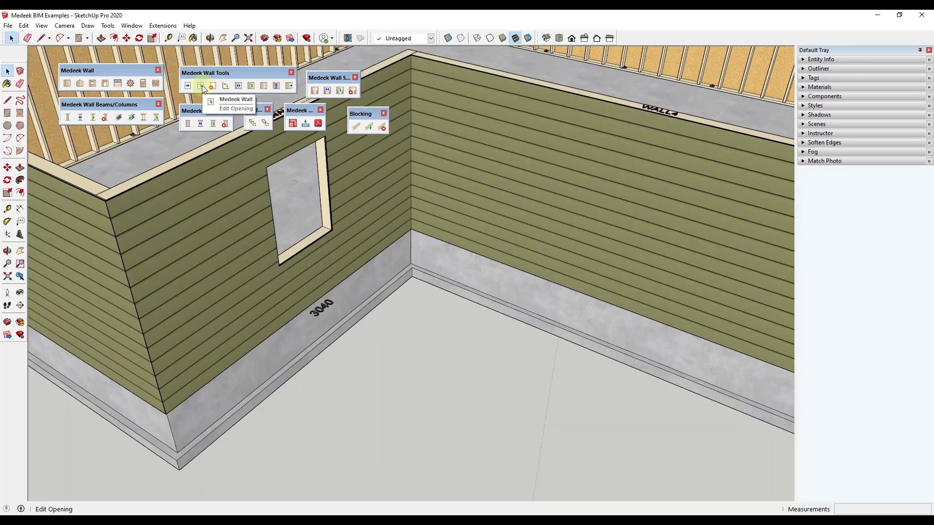
# Edit the placed window opening, change its header to (2) 2X6, update it and view the header framing
pyautogui.click(202, 86)
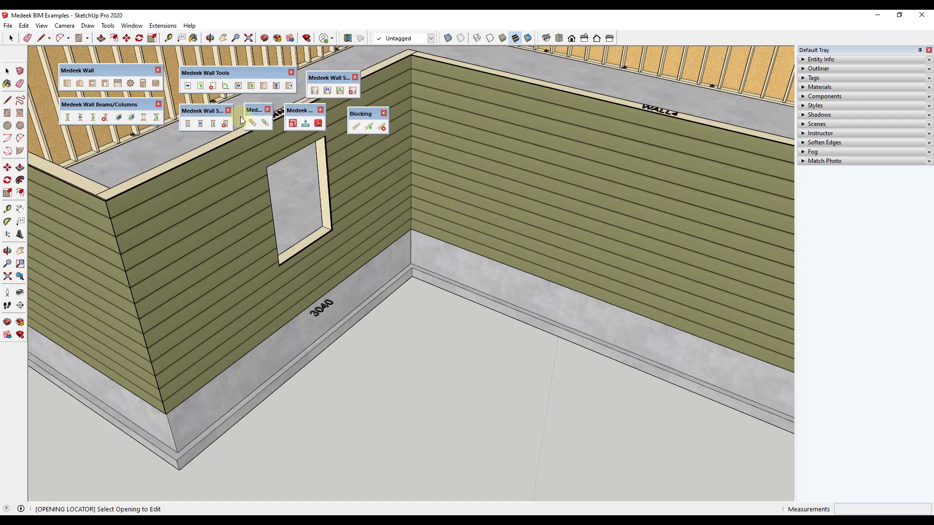
pyautogui.click(309, 240)
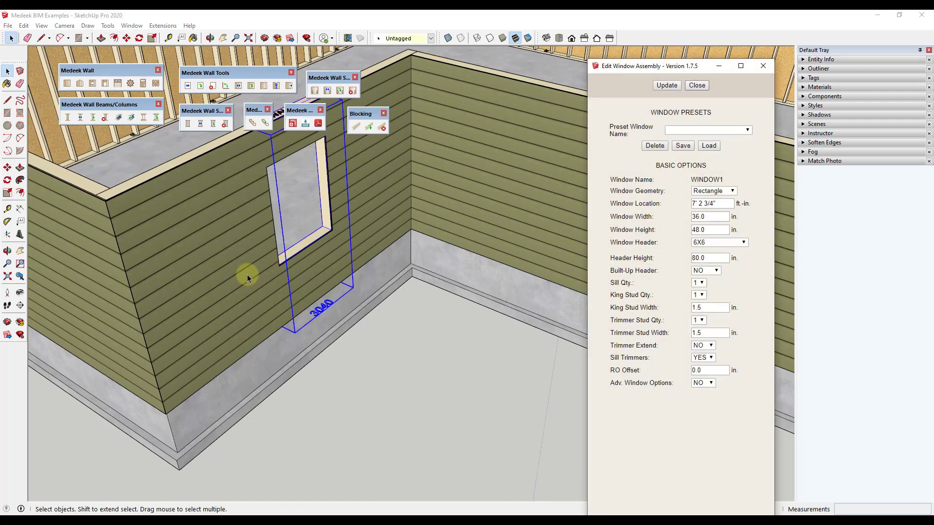
pyautogui.moveTo(247, 274); pyautogui.dragTo(697, 245, button='middle')
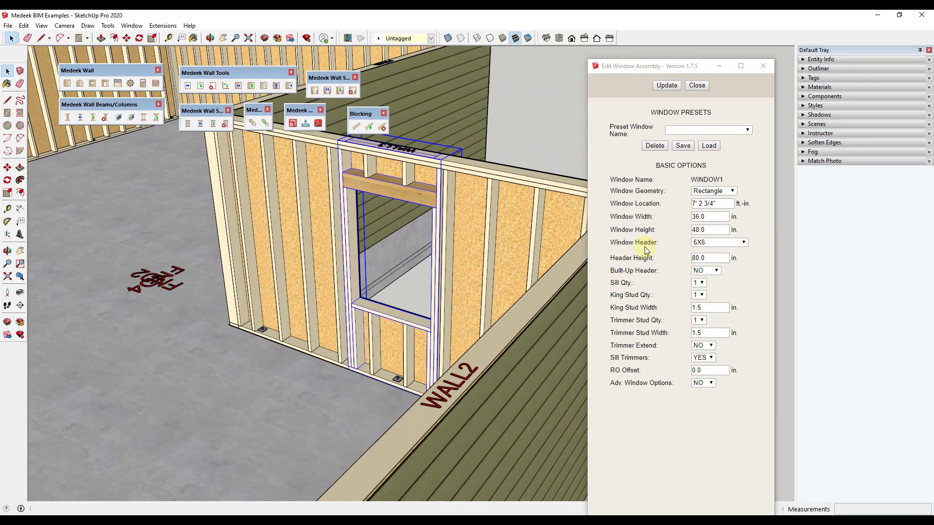
pyautogui.click(709, 243)
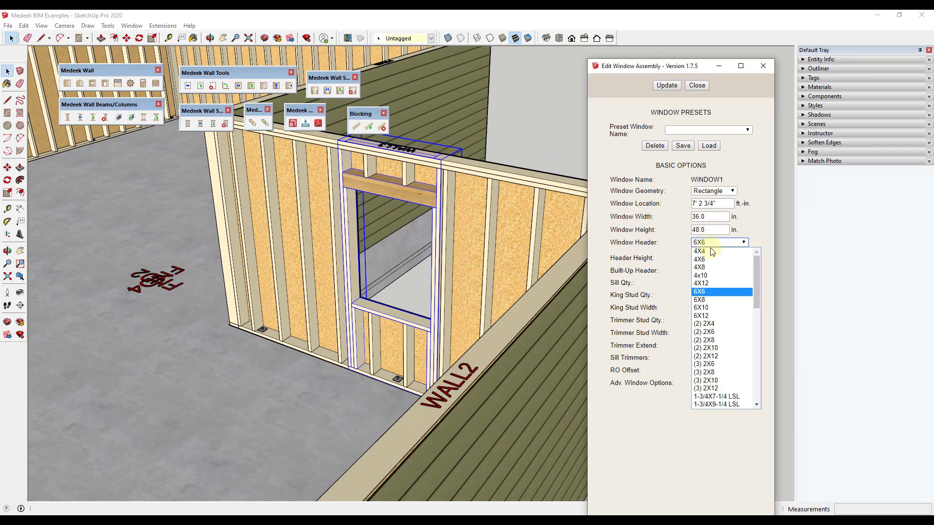
pyautogui.click(723, 333)
pyautogui.click(666, 85)
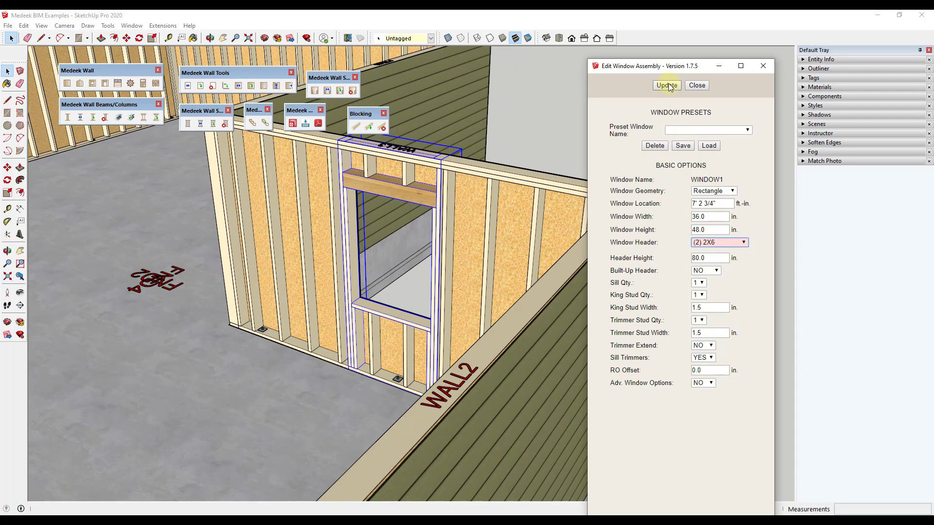
pyautogui.scroll(3, 369, 193)
pyautogui.moveTo(368, 193); pyautogui.dragTo(343, 200, button='middle')
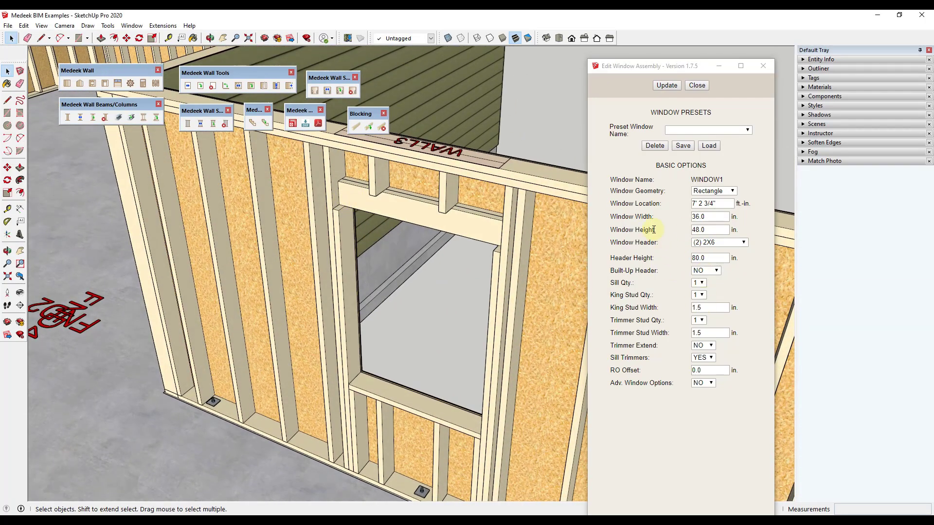
# Set the window's header to (3) 2X6 and update the assembly
pyautogui.click(719, 243)
pyautogui.click(719, 348)
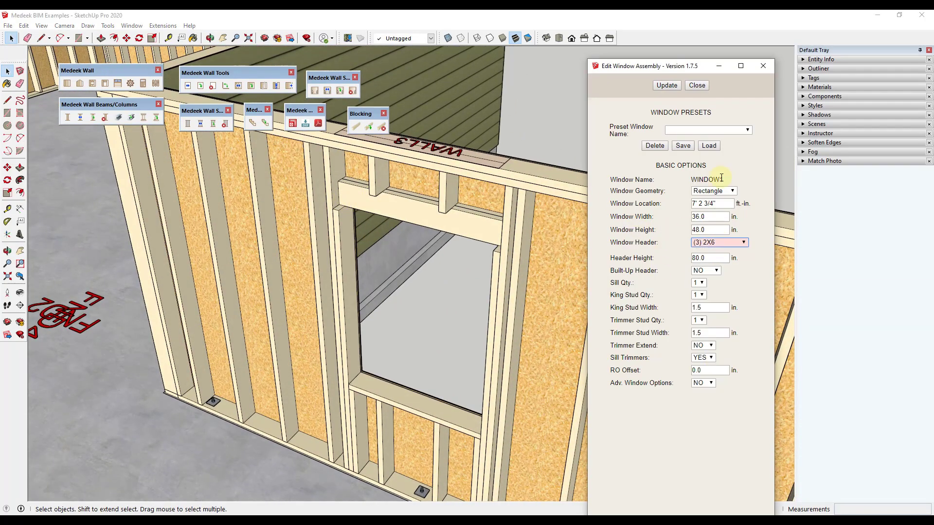
pyautogui.click(664, 85)
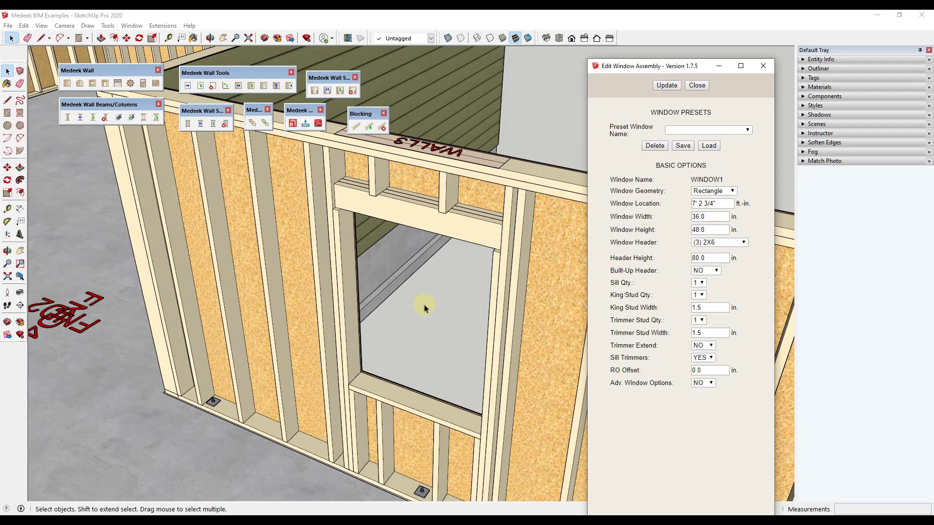
# Place a 120 × 84 in. rectangular garage door with a 6X8 header about 10' 7" along the short end wall
pyautogui.scroll(-3, 424, 308)
pyautogui.moveTo(402, 267); pyautogui.dragTo(362, 277, button='middle')
pyautogui.scroll(-3, 428, 260)
pyautogui.scroll(-6, 431, 261)
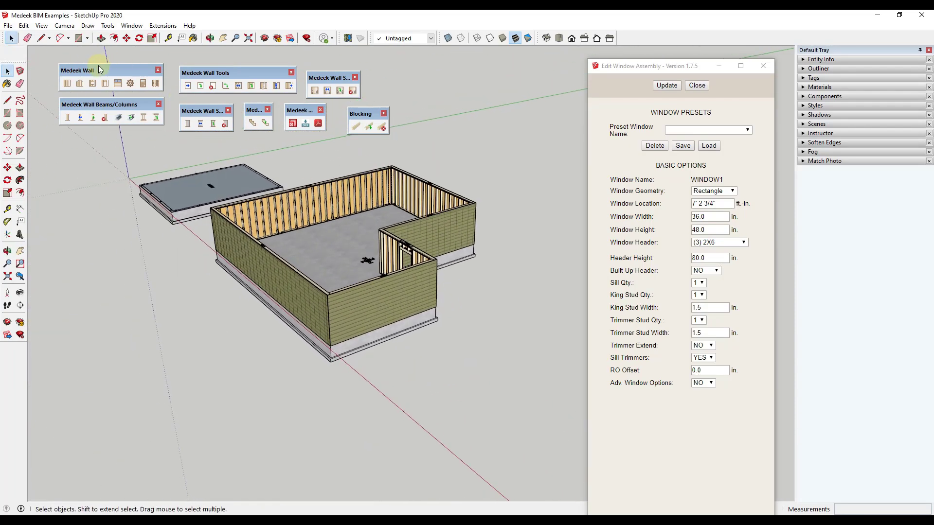
pyautogui.click(117, 84)
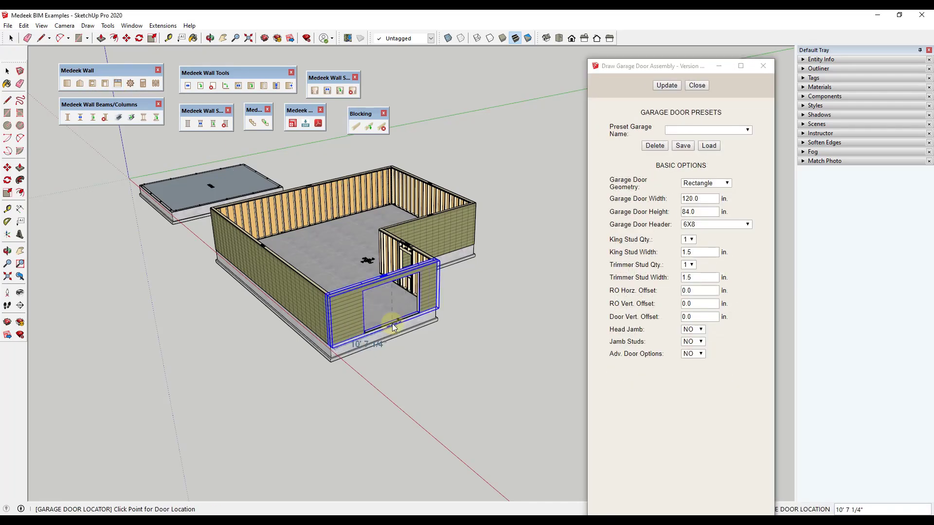
pyautogui.moveTo(391, 323)
pyautogui.mouseDown(button='middle')
pyautogui.moveTo(358, 278)
pyautogui.moveTo(448, 279)
pyautogui.mouseUp(button='middle')
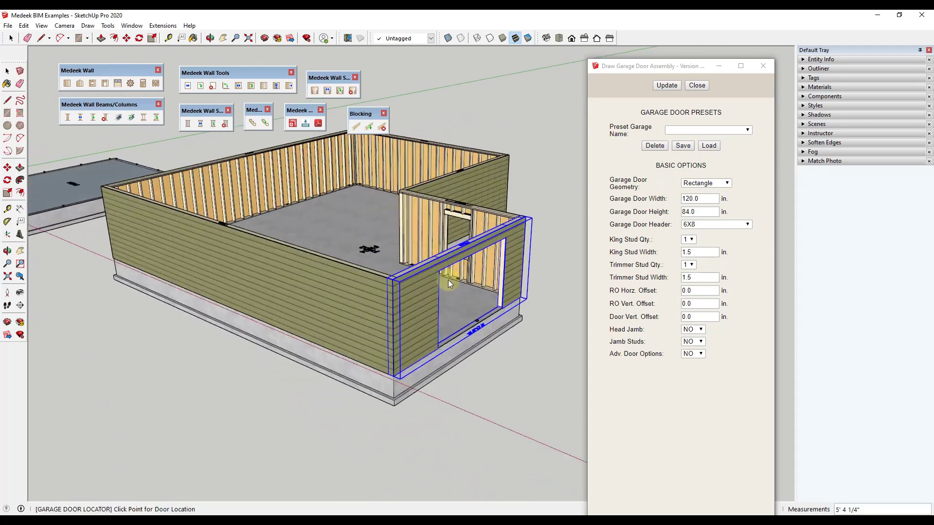
pyautogui.click(448, 279)
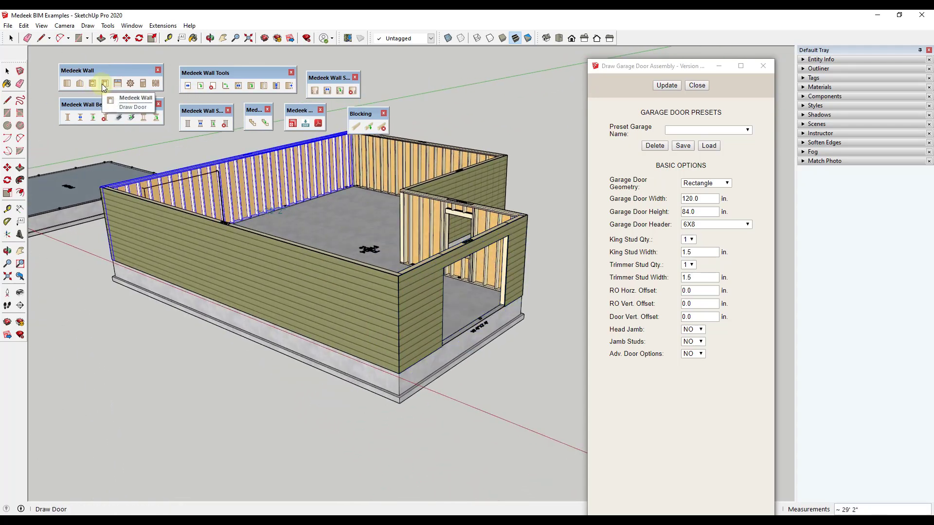
# Place a 36 × 80 in. rectangular door with a 6X6 header in the long wall near the garage door corner
pyautogui.click(104, 84)
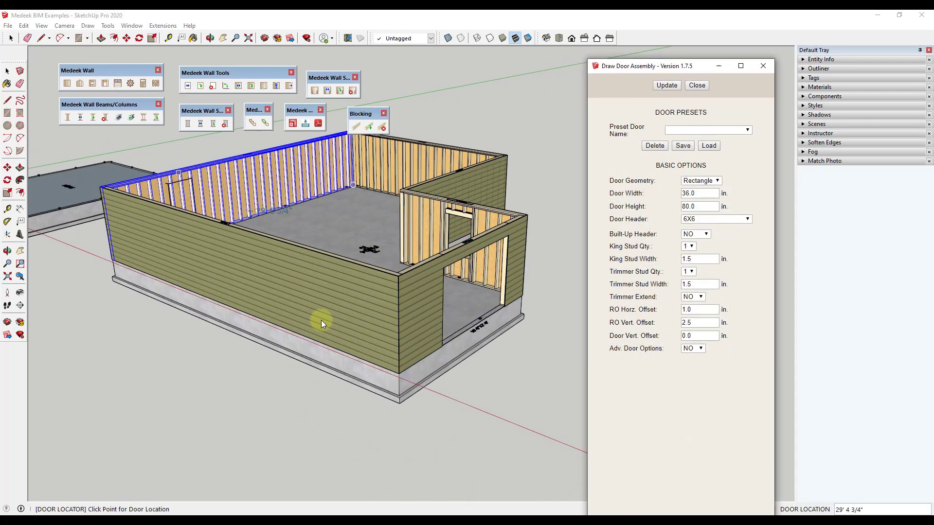
pyautogui.click(366, 363)
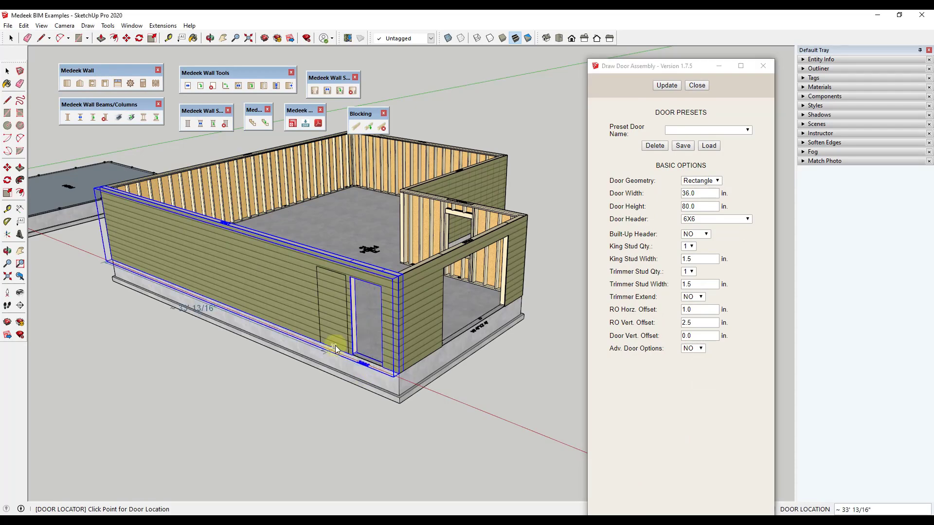
# Examine the framing of the window, garage door and door openings from inside and outside the building
pyautogui.moveTo(366, 362); pyautogui.dragTo(466, 209, button='middle')
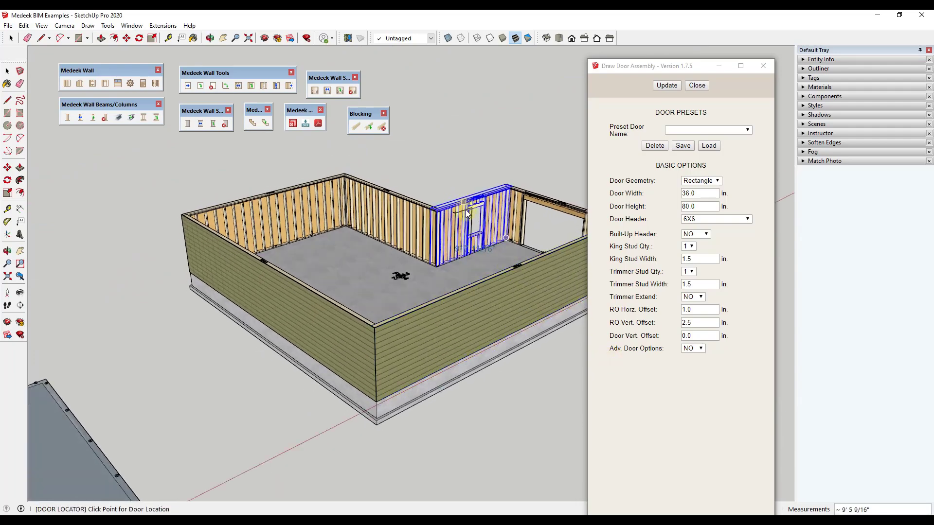
pyautogui.scroll(5, 521, 215)
pyautogui.moveTo(408, 226); pyautogui.dragTo(537, 170, button='middle')
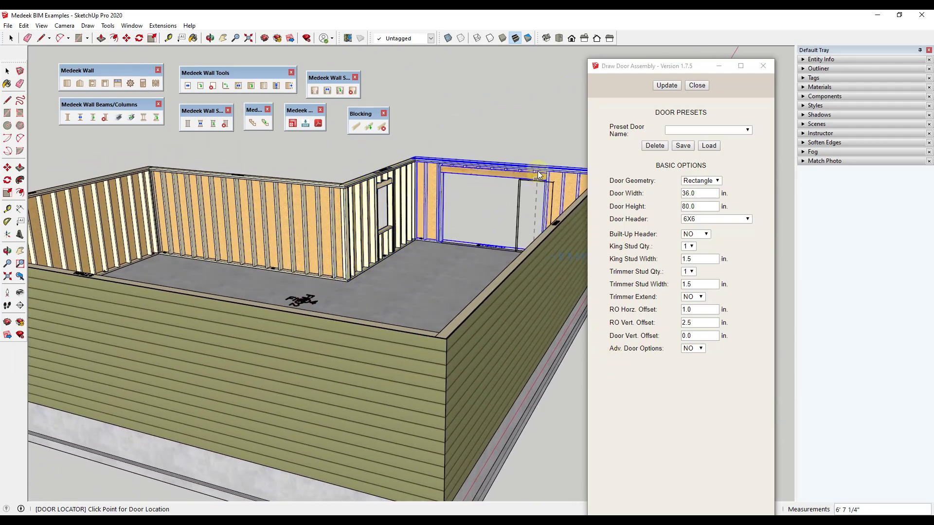
pyautogui.scroll(5, 537, 171)
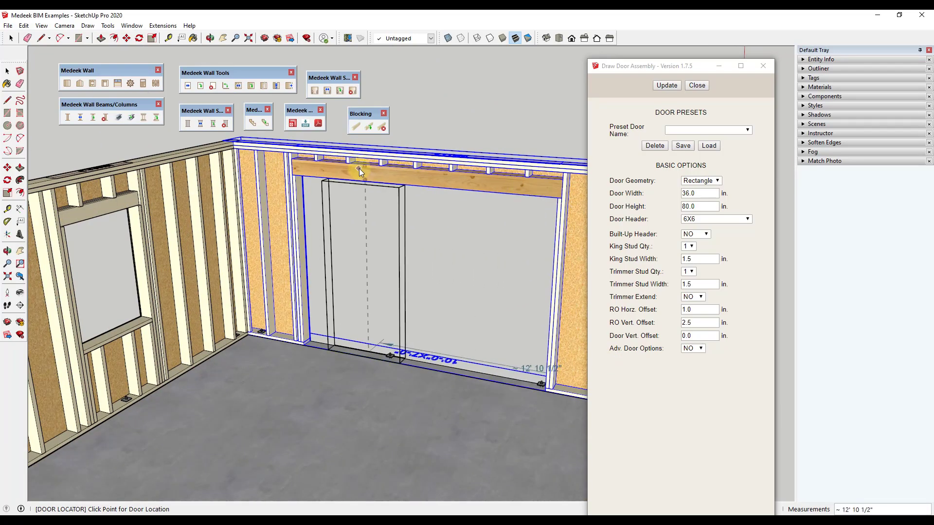
pyautogui.scroll(-5, 477, 212)
pyautogui.scroll(-8, 477, 214)
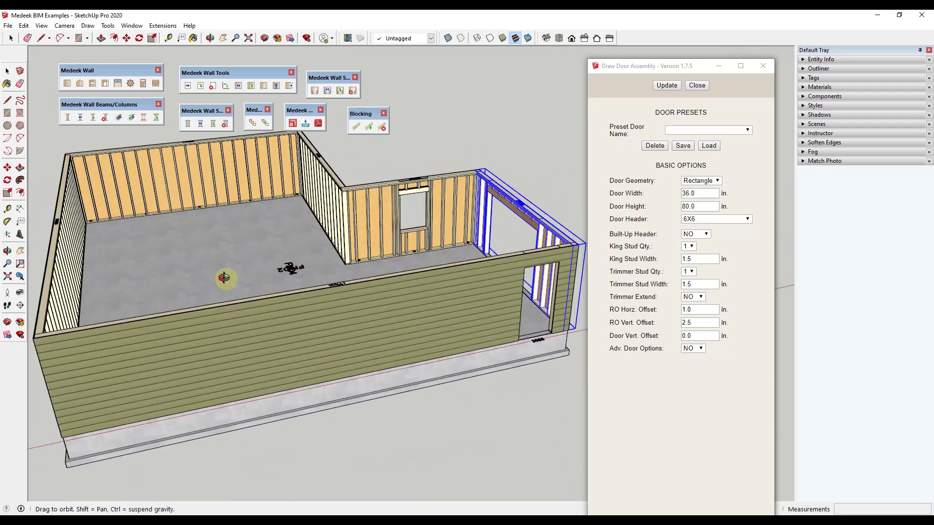
pyautogui.moveTo(474, 218); pyautogui.dragTo(384, 207, button='middle')
pyautogui.scroll(3, 497, 229)
pyautogui.scroll(2, 468, 226)
pyautogui.scroll(-2, 456, 243)
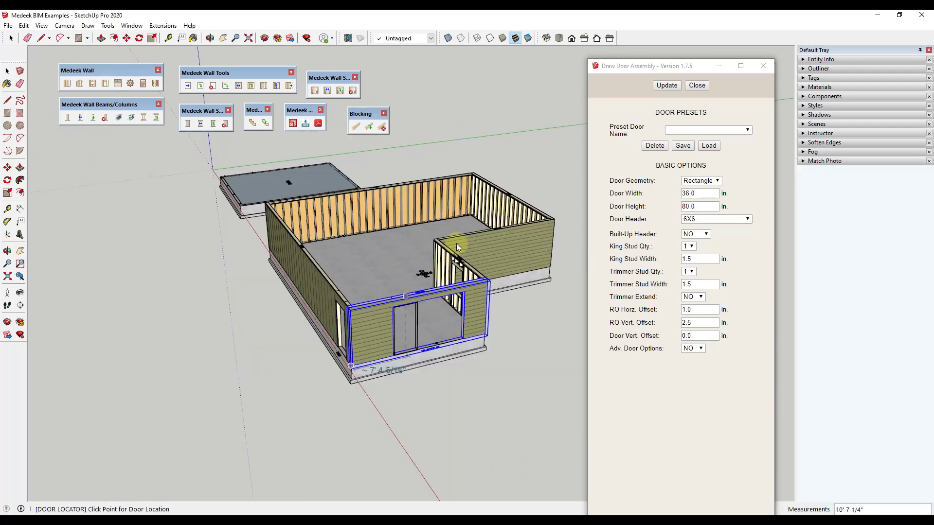
pyautogui.scroll(5, 467, 194)
pyautogui.scroll(-5, 374, 250)
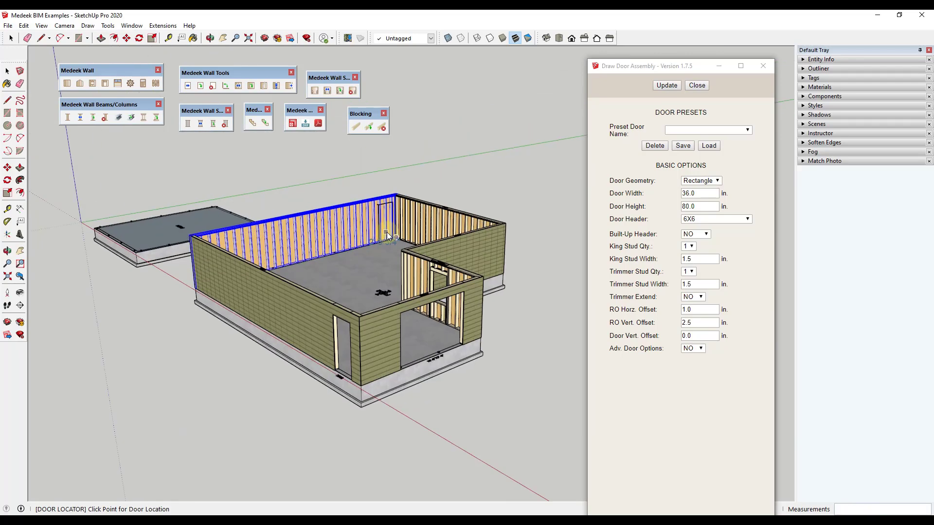
pyautogui.press('space')
# Select the wall with the window and create a framing elevation scene for it
pyautogui.scroll(2, 431, 312)
pyautogui.click(431, 313)
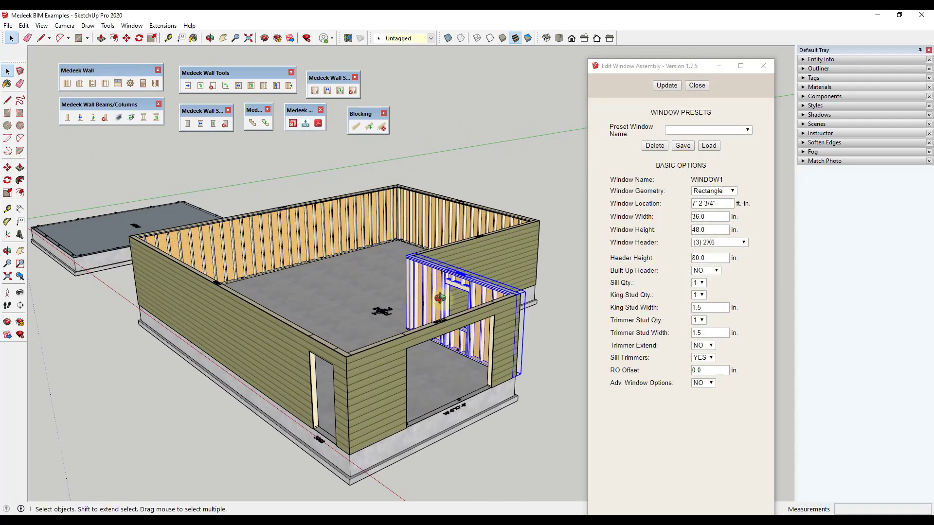
pyautogui.moveTo(431, 312); pyautogui.dragTo(528, 307, button='middle')
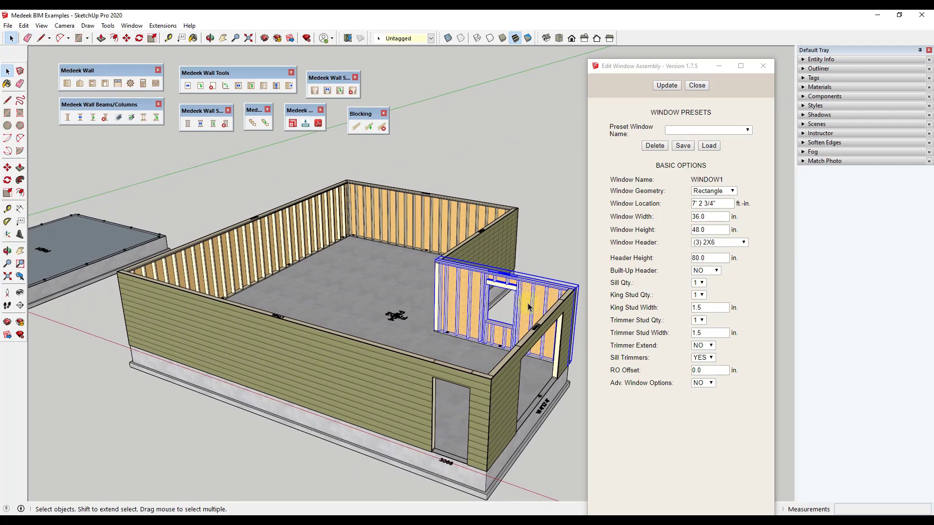
pyautogui.click(292, 124)
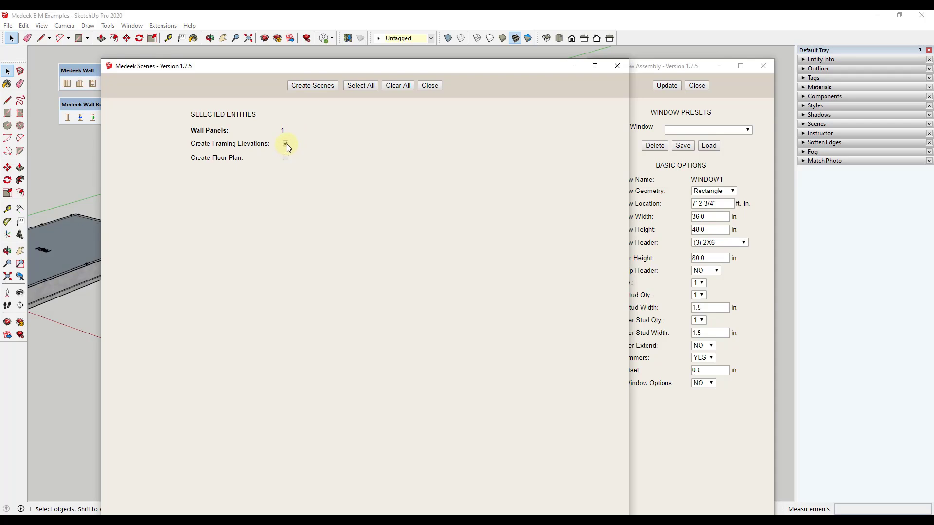
pyautogui.click(314, 88)
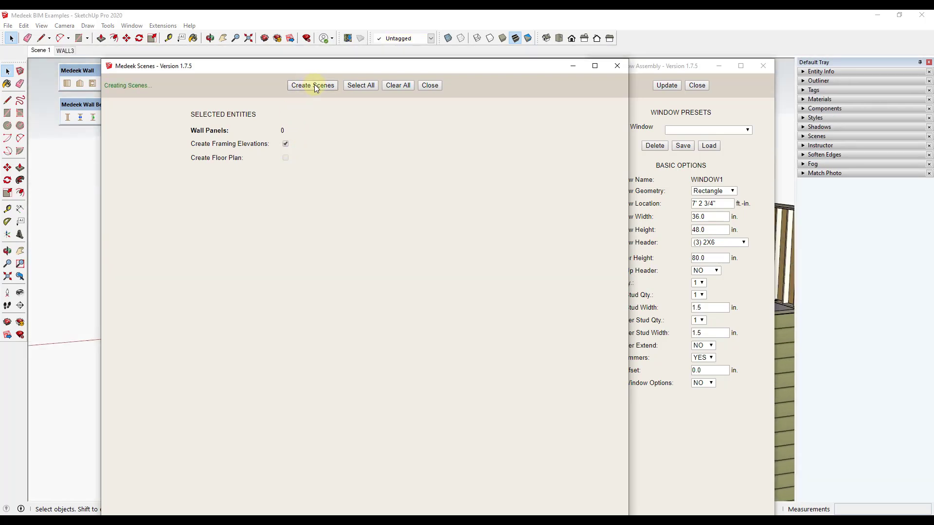
pyautogui.click(616, 65)
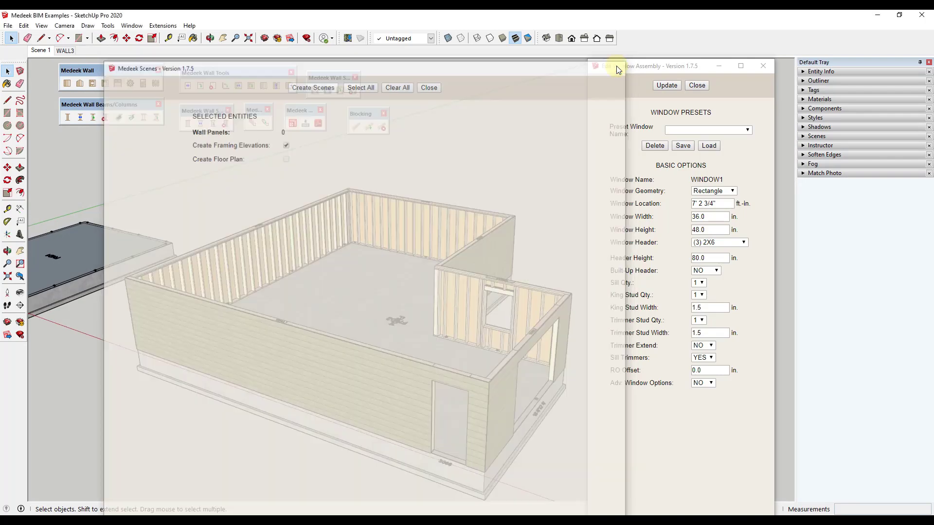
# Show the WALL3 elevation scene and hide the wall's siding and the layer behind it
pyautogui.click(65, 51)
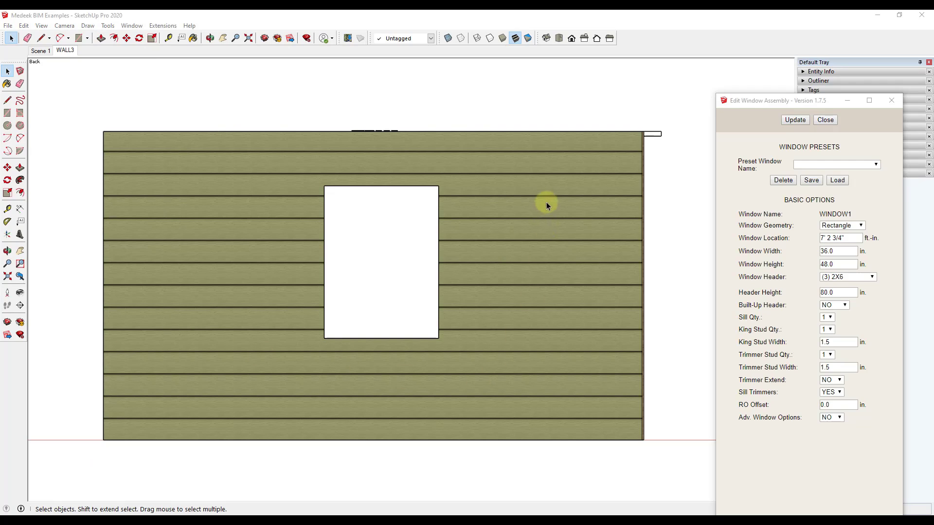
pyautogui.click(515, 244)
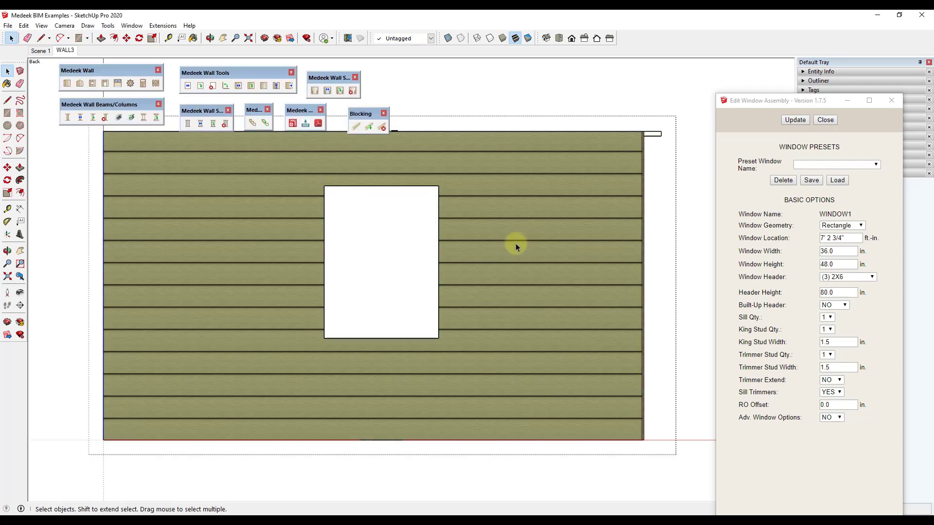
pyautogui.rightClick(516, 243)
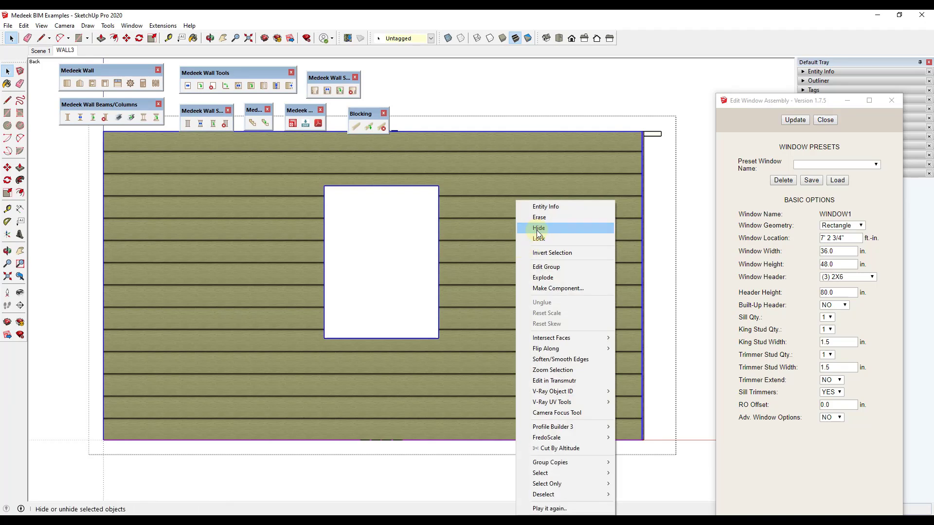
pyautogui.click(537, 227)
pyautogui.rightClick(523, 239)
pyautogui.click(542, 229)
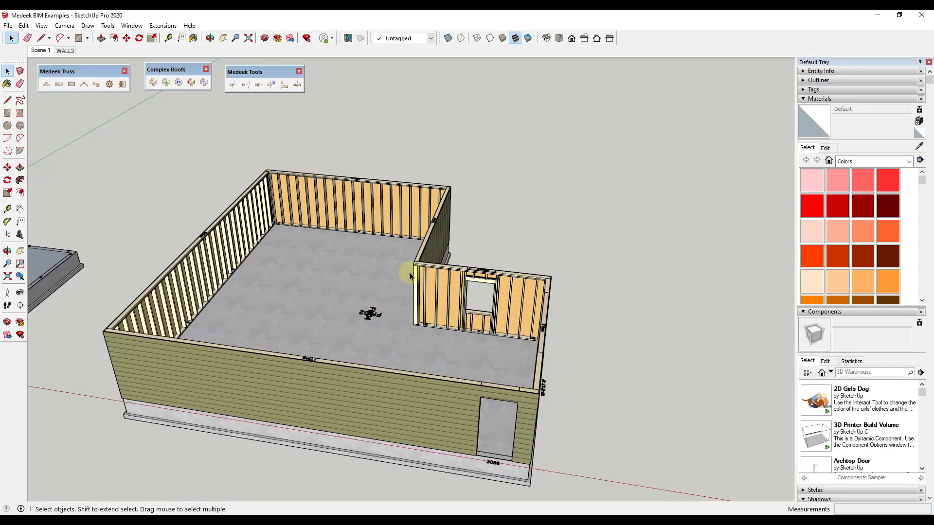
# Start a common roof truss assembly and set its span between the two outer corners of WALL5 at the main wing's far end
pyautogui.click(46, 84)
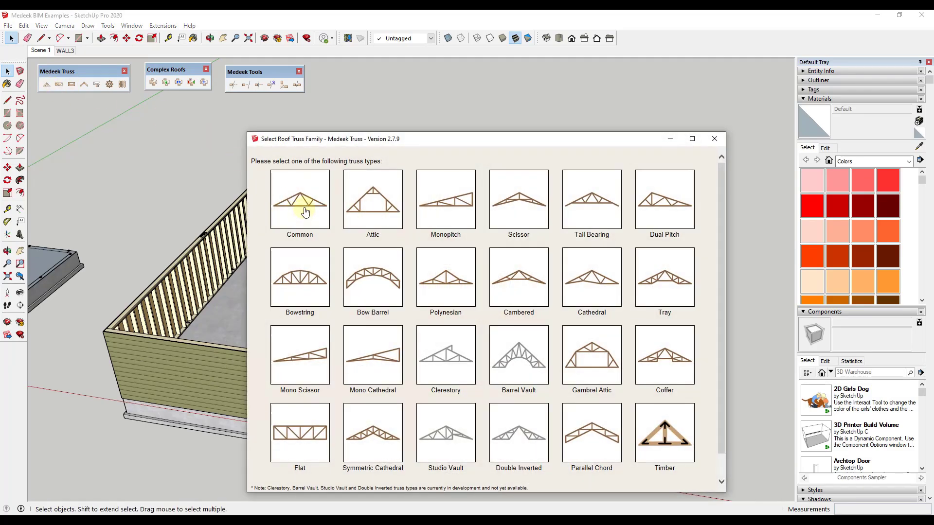
pyautogui.click(304, 211)
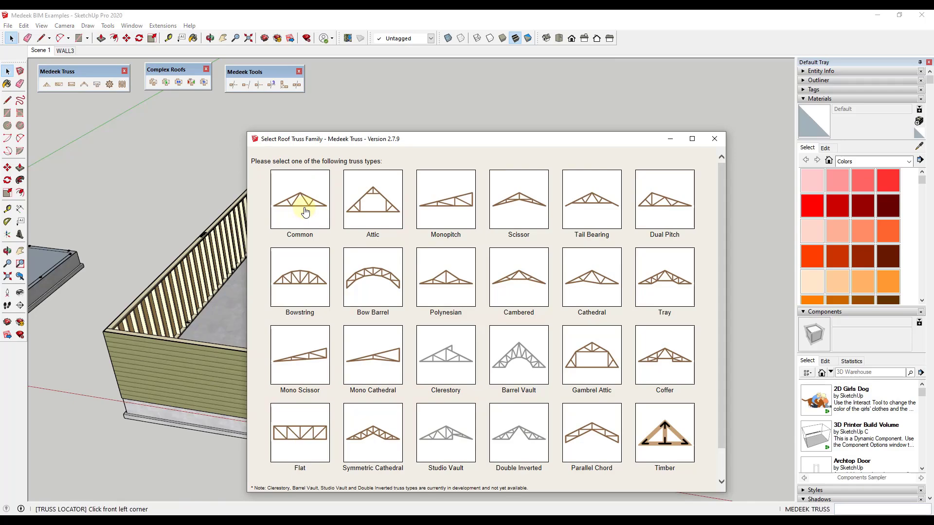
pyautogui.moveTo(298, 173); pyautogui.dragTo(313, 272, button='middle')
pyautogui.scroll(6, 240, 129)
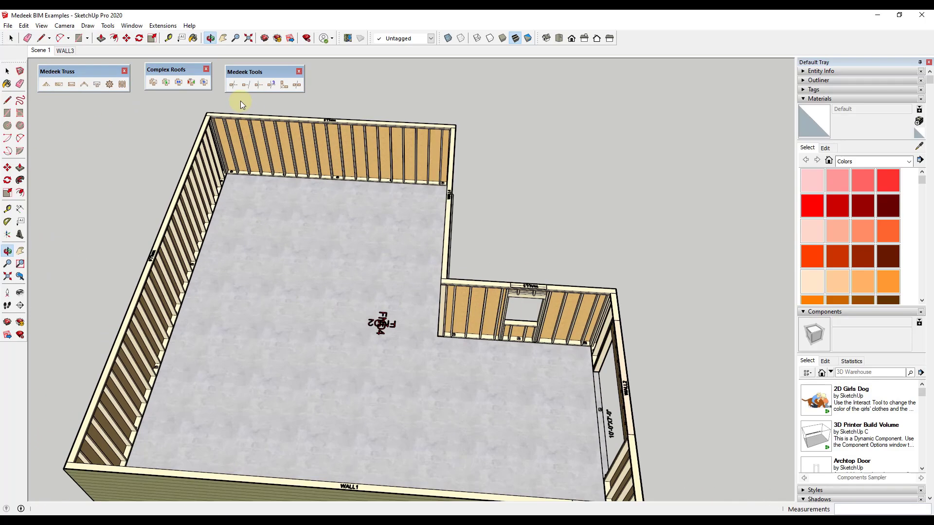
pyautogui.scroll(3, 190, 116)
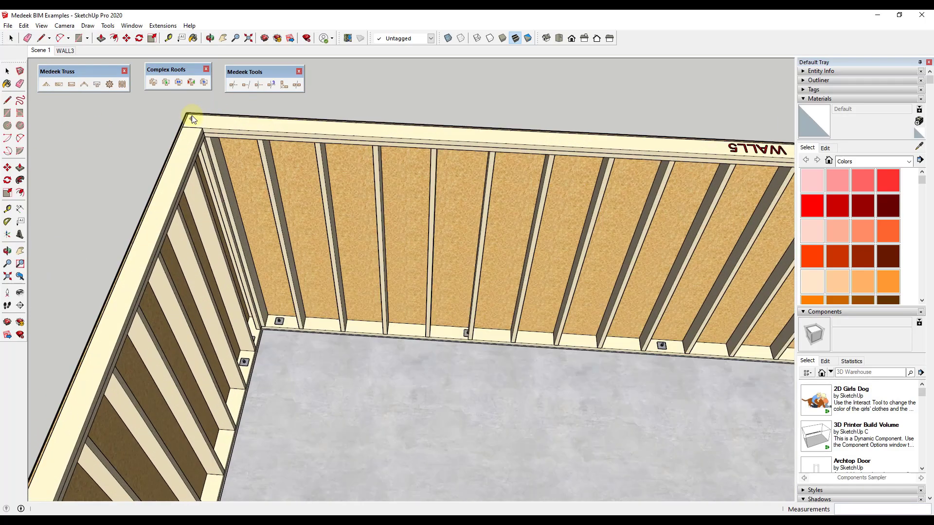
pyautogui.scroll(4, 188, 115)
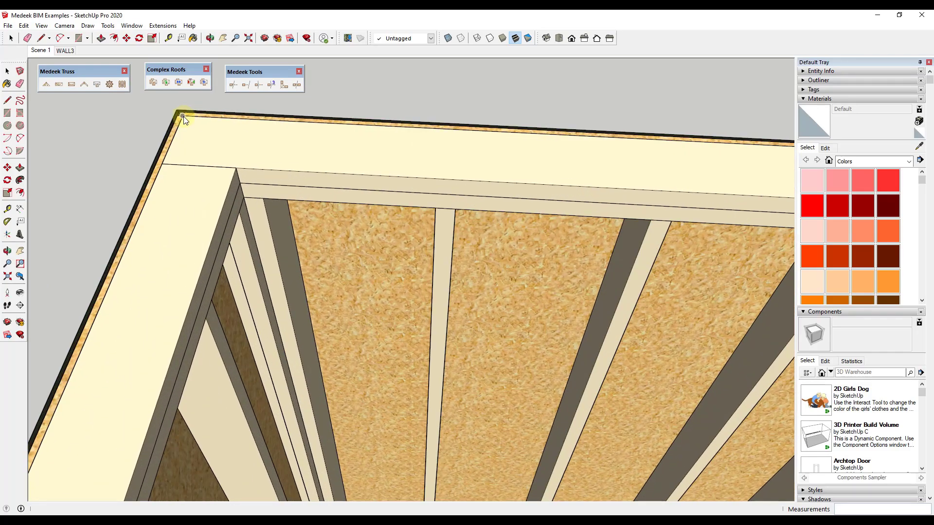
pyautogui.click(183, 115)
pyautogui.scroll(-8, 163, 119)
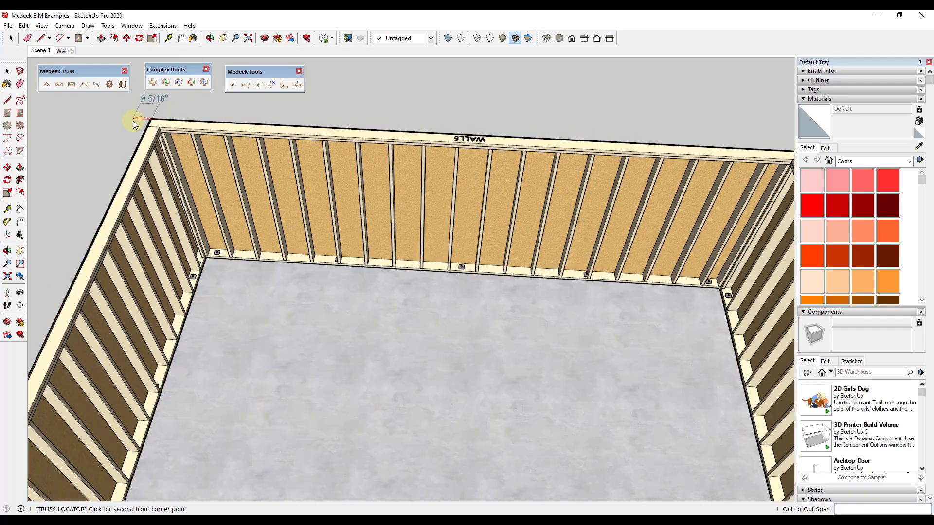
pyautogui.scroll(6, 425, 138)
pyautogui.scroll(5, 425, 139)
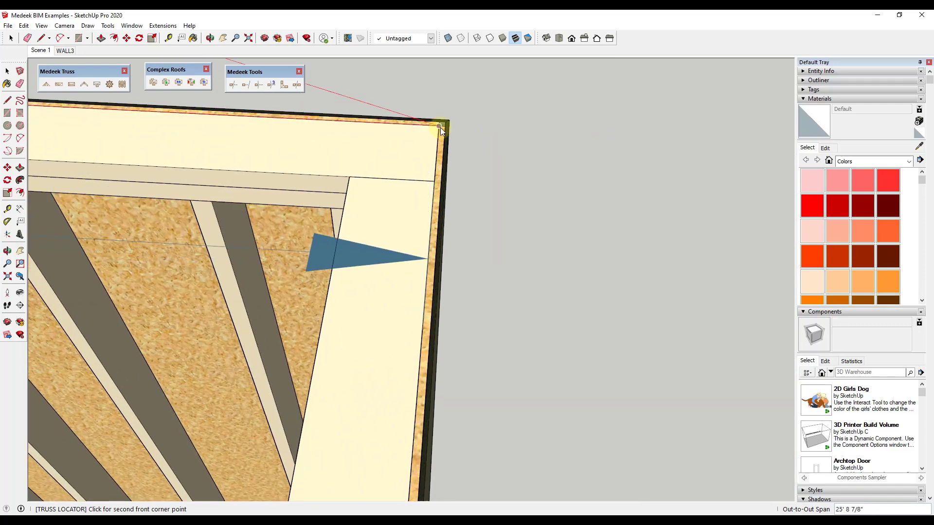
pyautogui.click(437, 127)
# Set the building length to the outer corner of WALL1, using Fink trusses with a 4/12 pitch and 12 in. overhangs
pyautogui.scroll(-10, 437, 127)
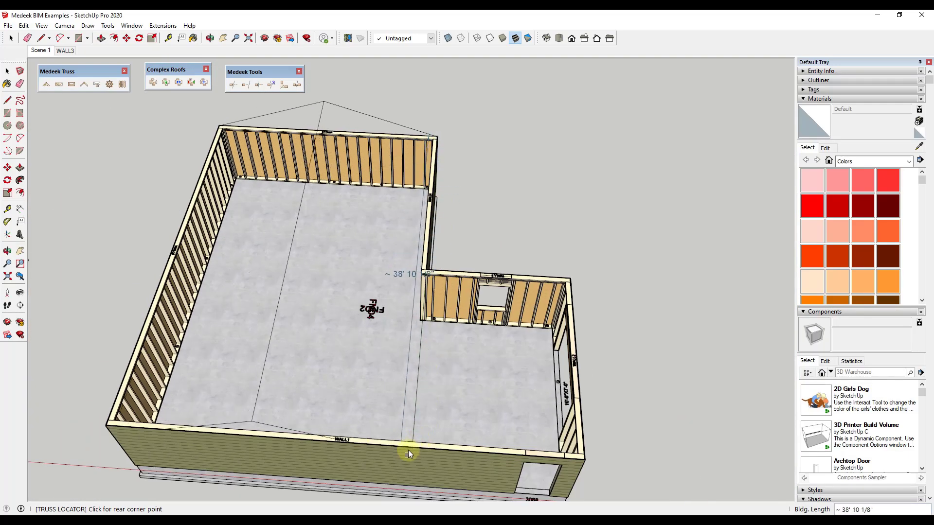
pyautogui.scroll(6, 578, 457)
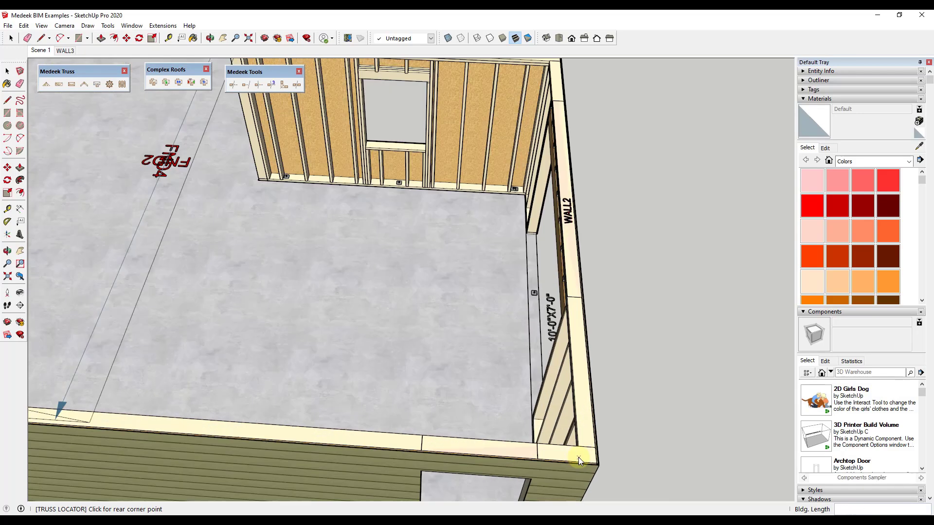
pyautogui.click(586, 457)
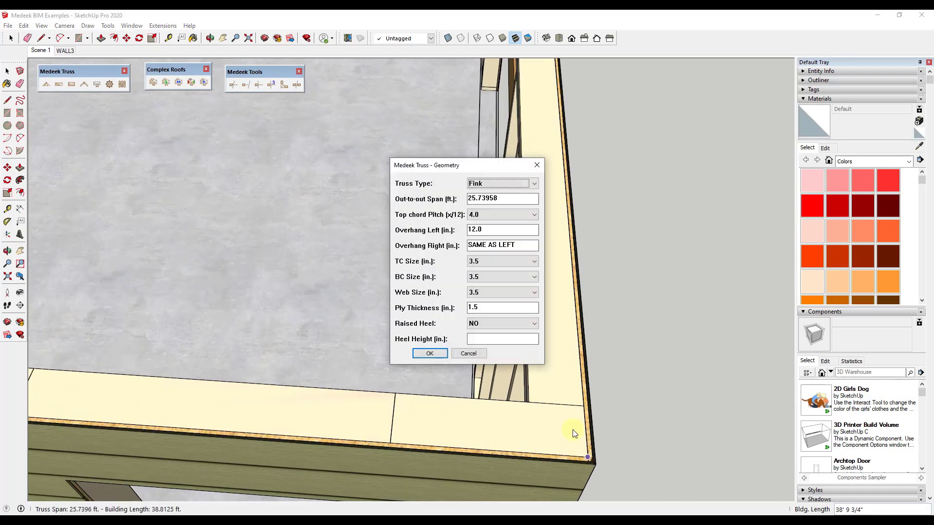
pyautogui.click(432, 353)
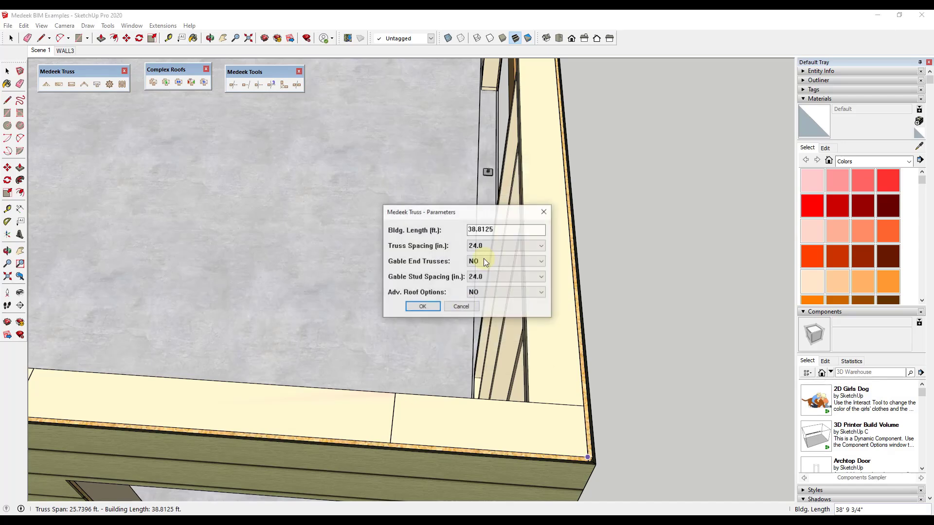
# Enable the advanced roof options and submit them to generate the main roof trusses at 24 in. spacing without gable end trusses
pyautogui.click(487, 293)
pyautogui.click(485, 303)
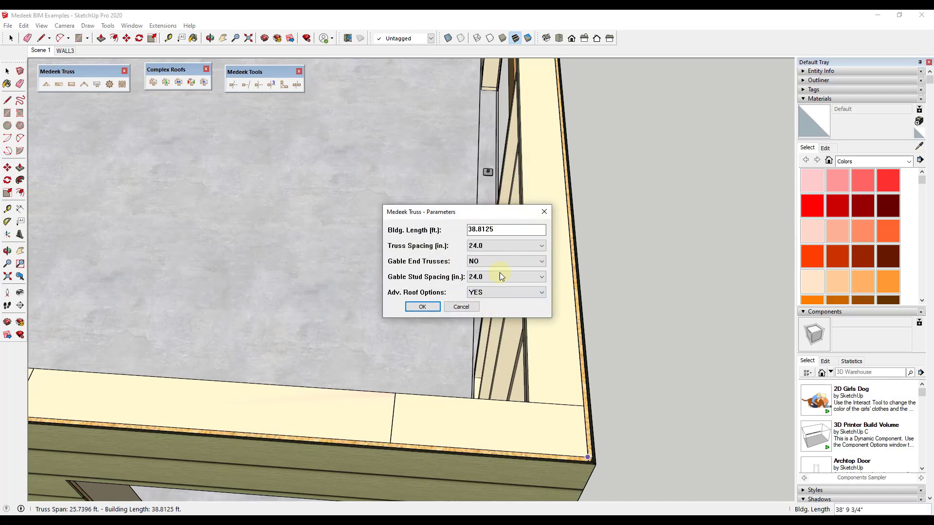
pyautogui.click(424, 307)
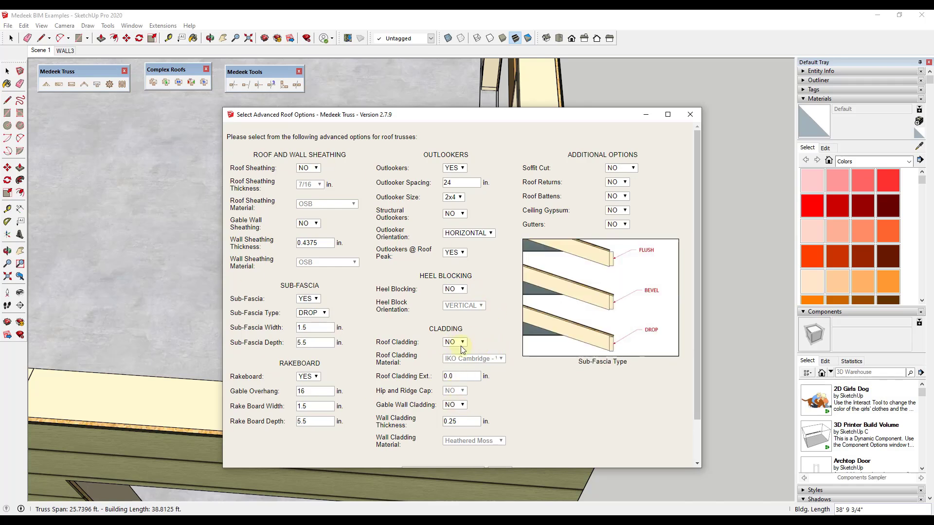
pyautogui.scroll(-2, 521, 334)
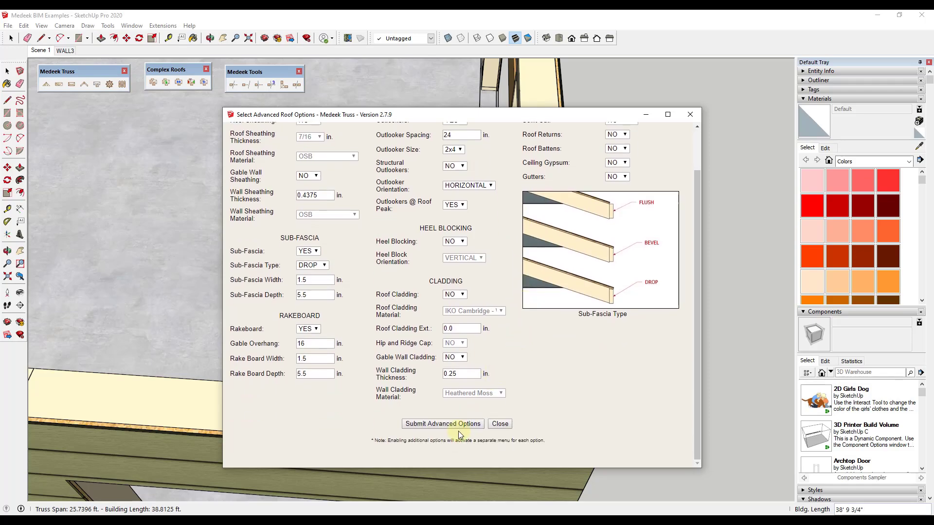
pyautogui.click(442, 424)
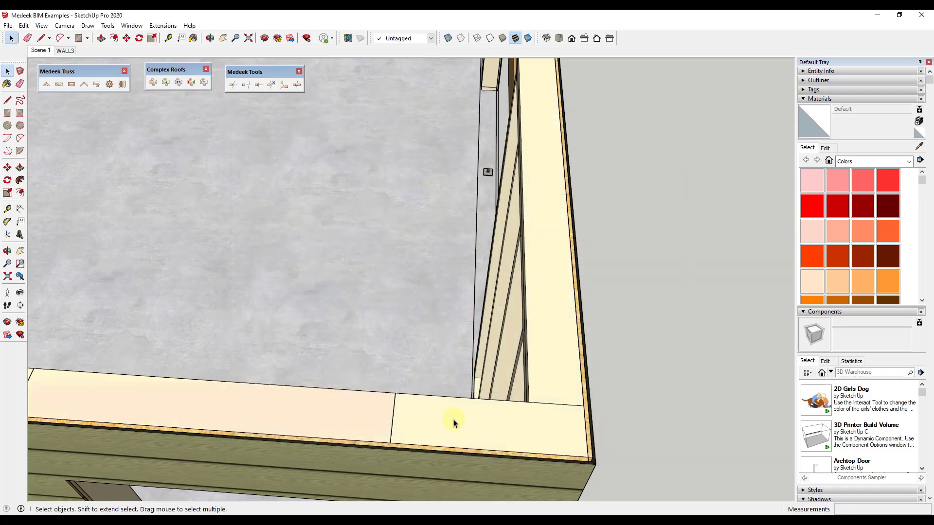
# Start a second common roof truss assembly over the garage wing and set its span along the garage door wall
pyautogui.moveTo(452, 423); pyautogui.dragTo(408, 187, button='middle')
pyautogui.scroll(-6, 409, 187)
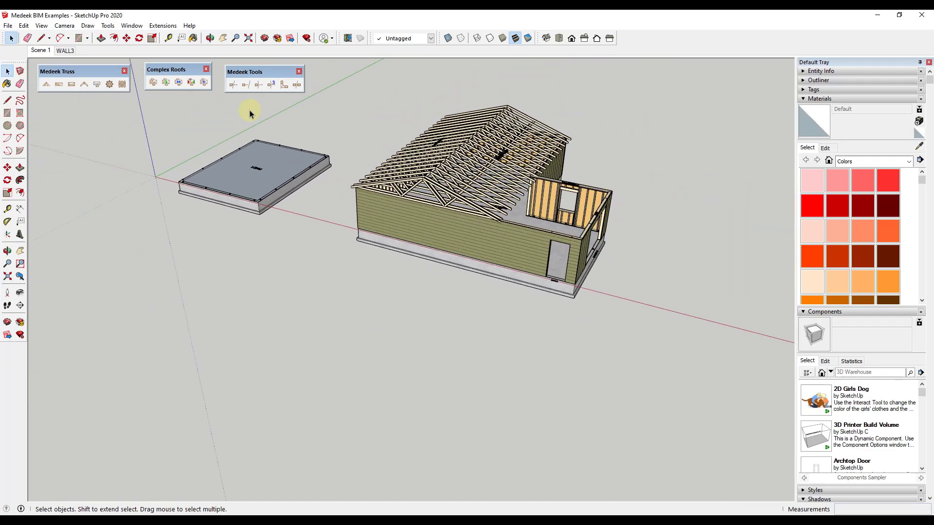
pyautogui.click(46, 85)
pyautogui.click(291, 211)
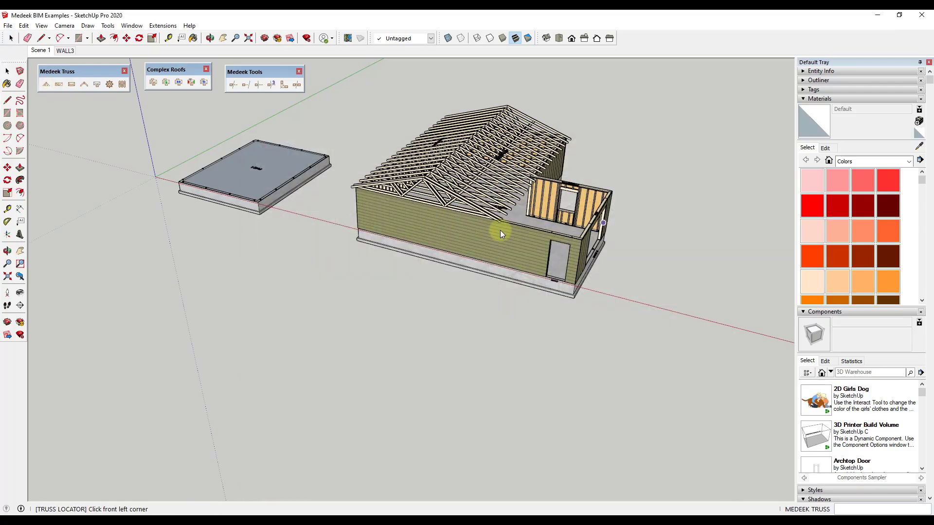
pyautogui.scroll(8, 500, 230)
pyautogui.click(542, 398)
pyautogui.scroll(-6, 542, 399)
# Set the building length to the inner corner where the wings meet and generate the garage trusses at 24 in. spacing without advanced options
pyautogui.scroll(8, 468, 167)
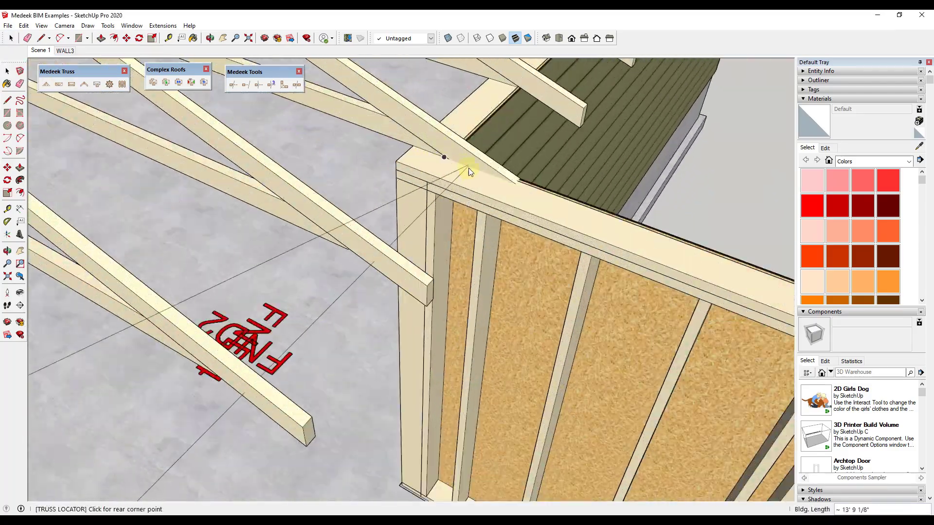
pyautogui.click(468, 167)
pyautogui.moveTo(468, 168); pyautogui.dragTo(165, 182, button='middle')
pyautogui.scroll(5, 336, 126)
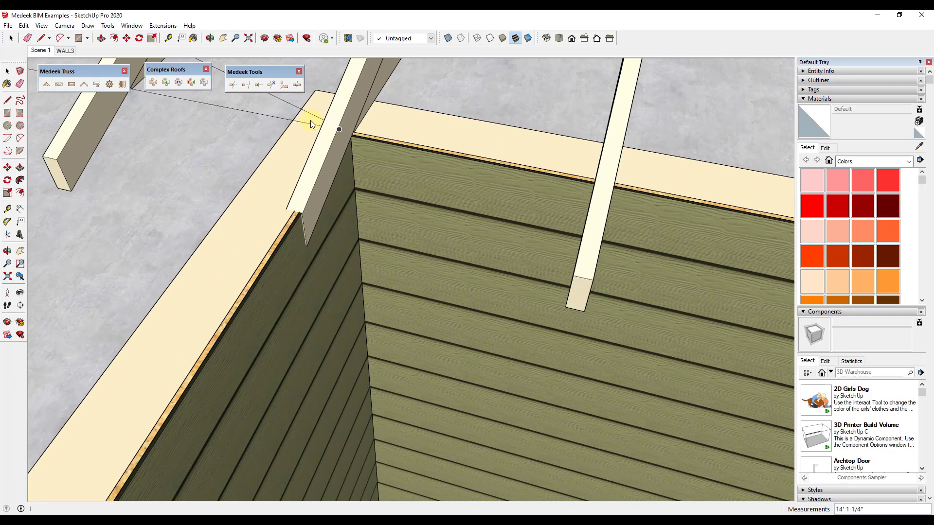
pyautogui.moveTo(310, 120); pyautogui.dragTo(533, 118, button='middle')
pyautogui.scroll(5, 287, 178)
pyautogui.click(286, 179)
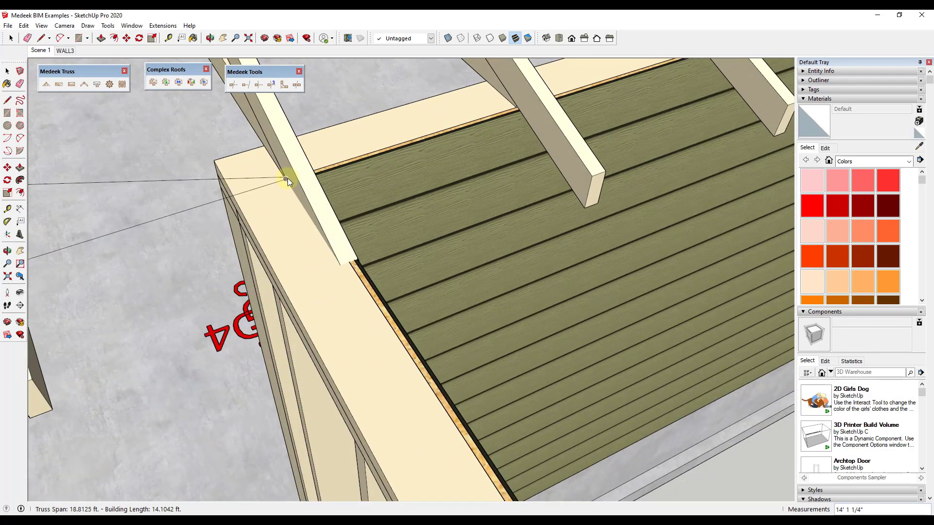
pyautogui.click(429, 354)
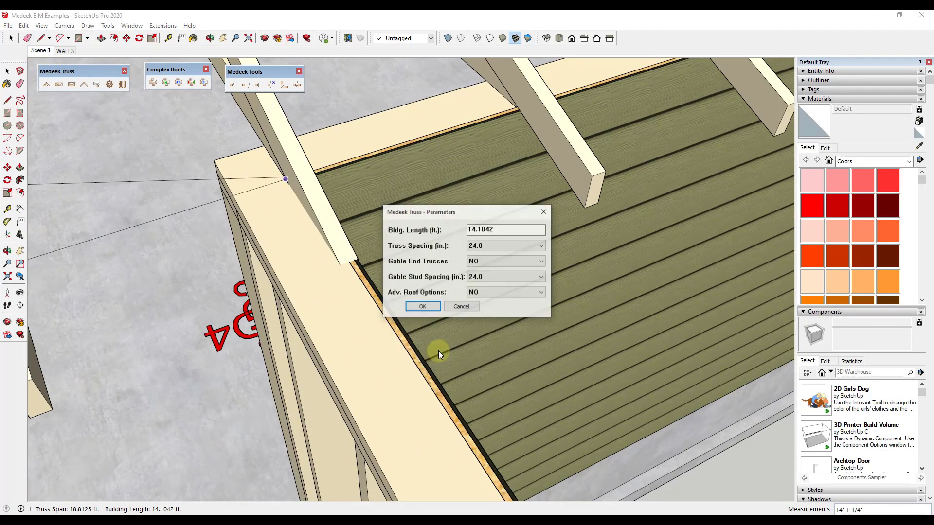
pyautogui.click(421, 307)
pyautogui.scroll(-10, 454, 308)
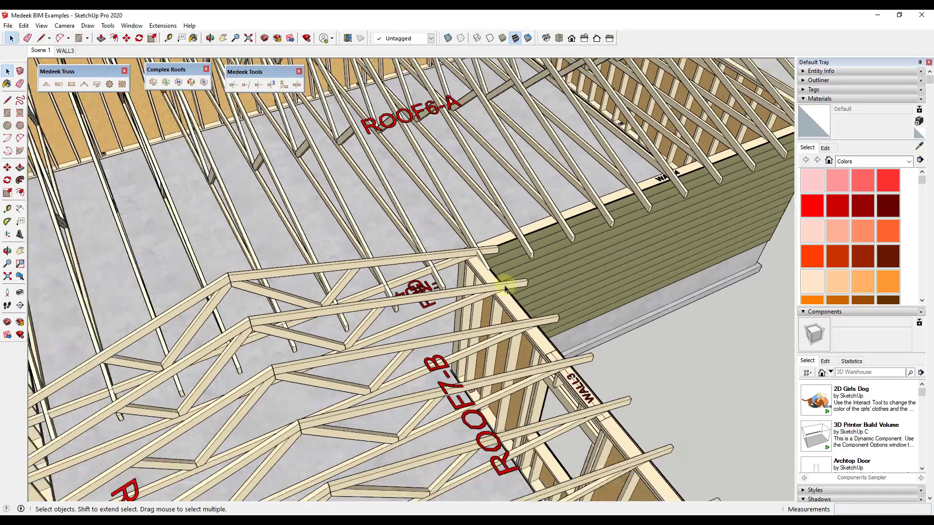
# Start the Split tool and pick the bottom chord face of the innermost garage truss as the splitting plane
pyautogui.moveTo(506, 282); pyautogui.dragTo(492, 263, button='middle')
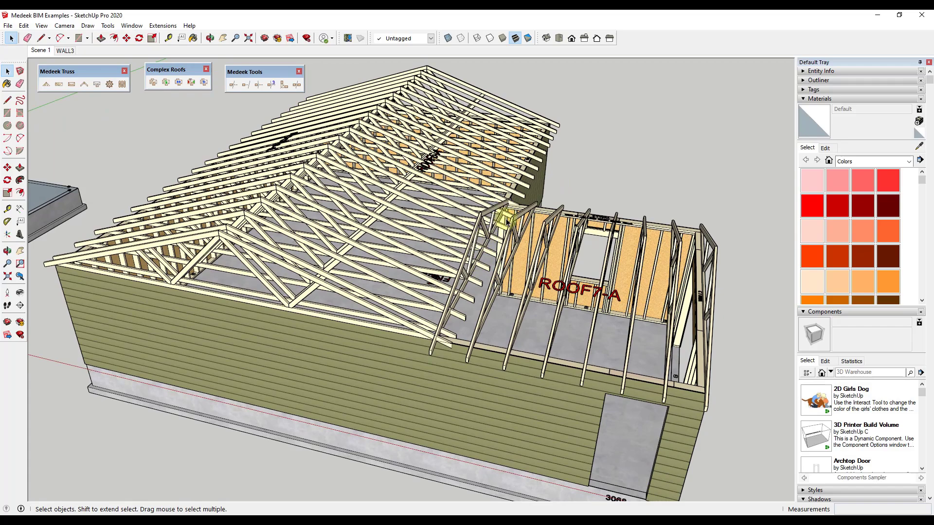
pyautogui.moveTo(506, 221); pyautogui.dragTo(506, 237, button='middle')
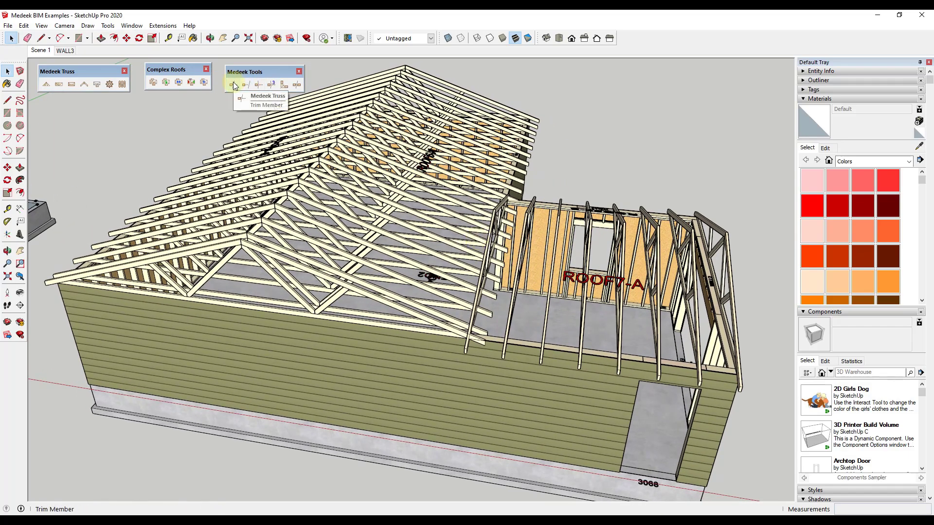
pyautogui.click(296, 85)
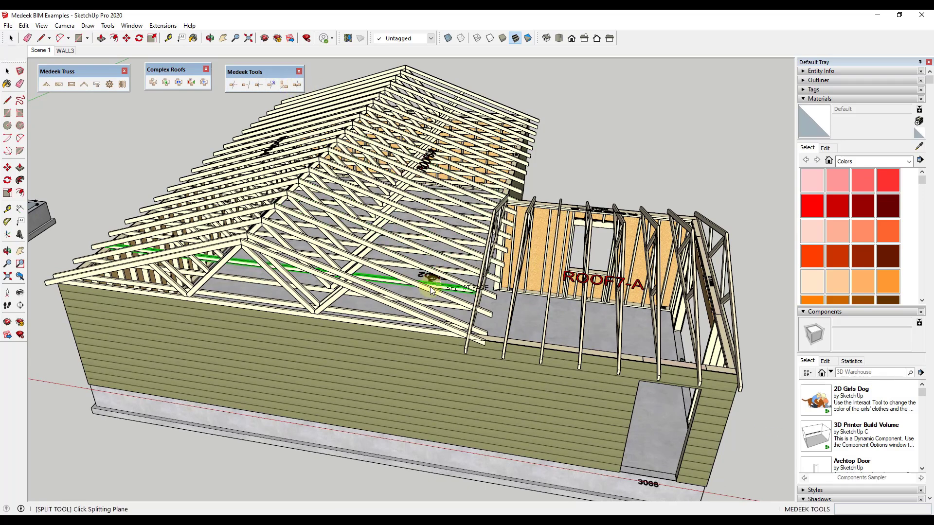
pyautogui.moveTo(436, 297); pyautogui.dragTo(647, 253, button='middle')
pyautogui.scroll(10, 647, 252)
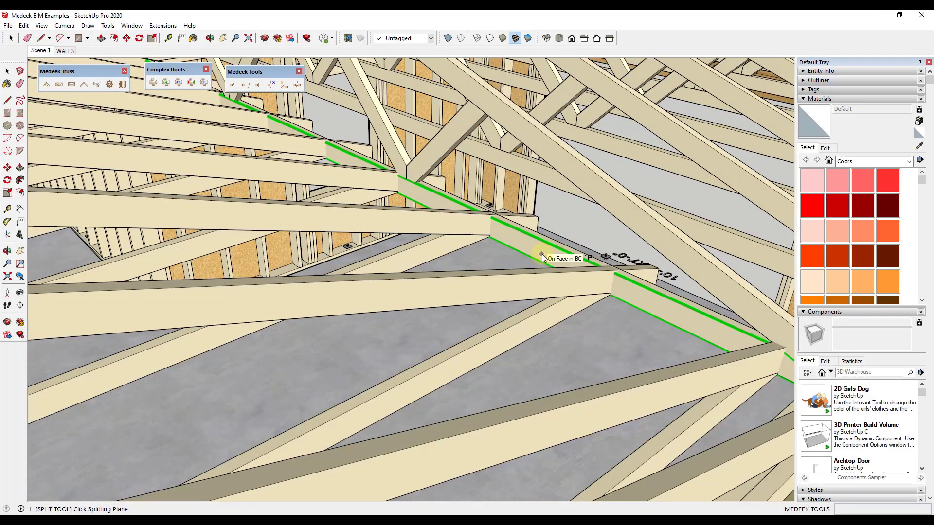
pyautogui.click(541, 254)
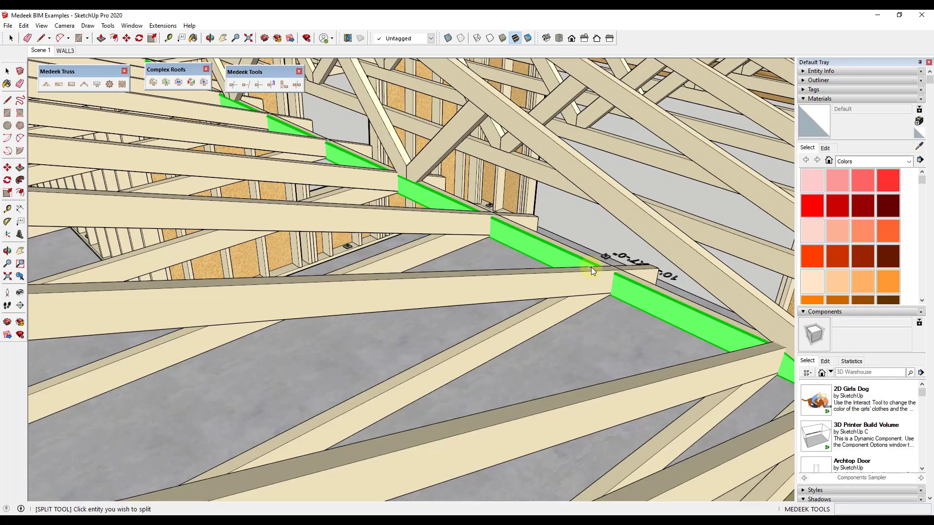
# Split the main roof trusses' top chord at the picked plane where it overlaps the garage wing
pyautogui.moveTo(590, 267); pyautogui.dragTo(473, 269, button='middle')
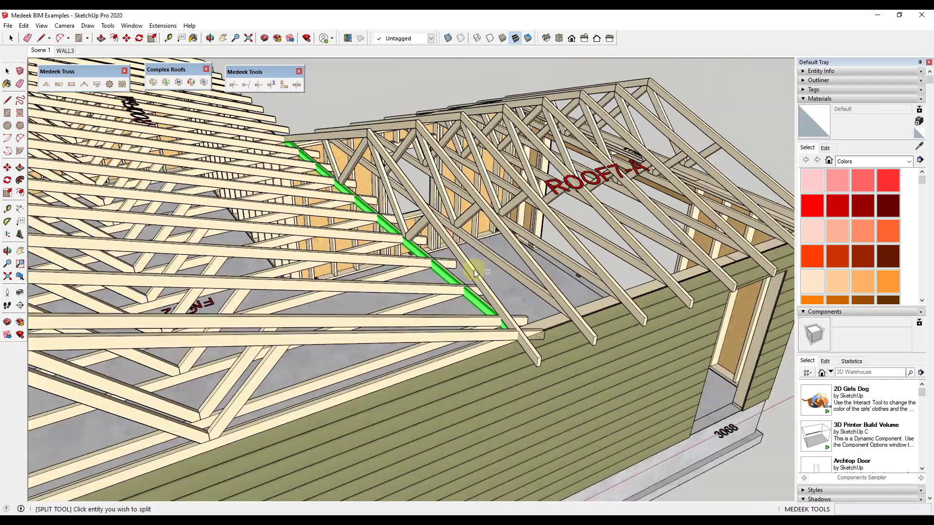
pyautogui.scroll(3, 497, 327)
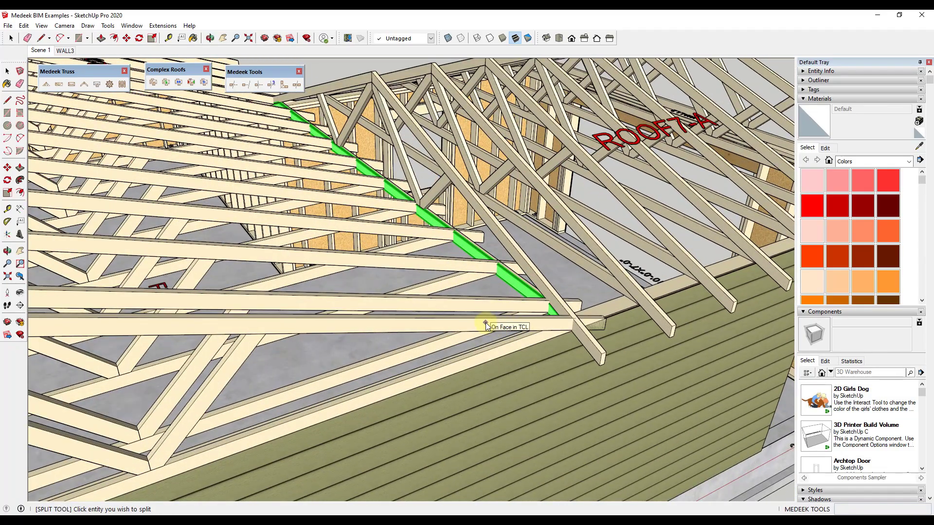
pyautogui.click(486, 322)
pyautogui.moveTo(514, 327); pyautogui.dragTo(431, 314, button='middle')
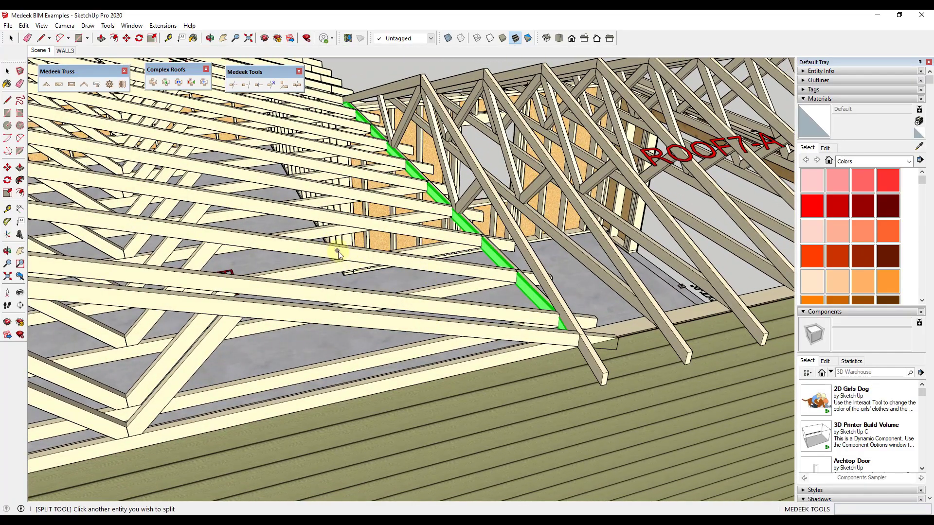
pyautogui.scroll(-3, 337, 251)
pyautogui.moveTo(337, 251); pyautogui.dragTo(369, 165, button='middle')
pyautogui.scroll(5, 398, 174)
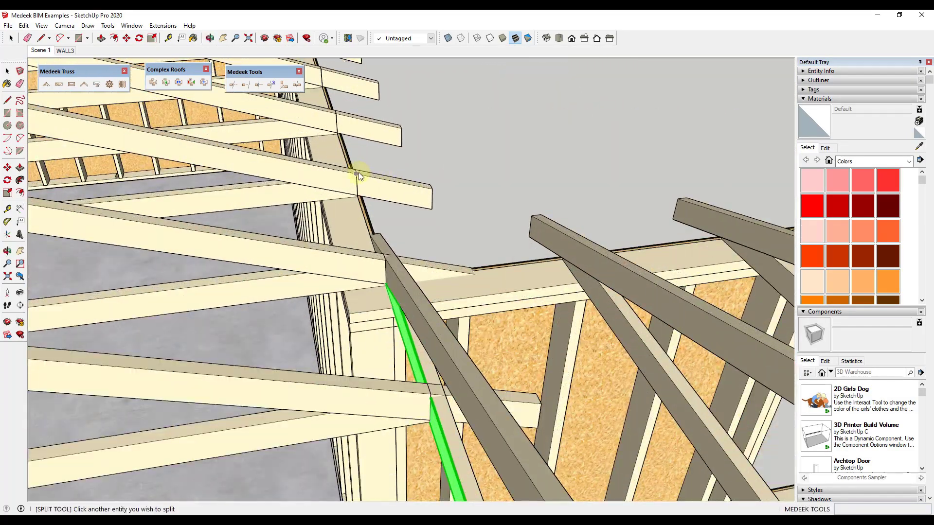
pyautogui.scroll(-5, 363, 187)
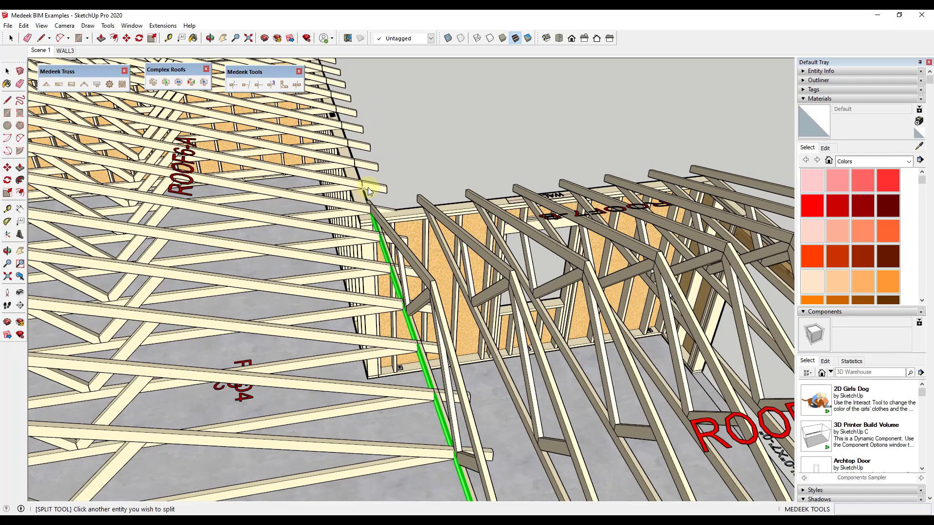
pyautogui.moveTo(363, 186); pyautogui.dragTo(418, 122, button='middle')
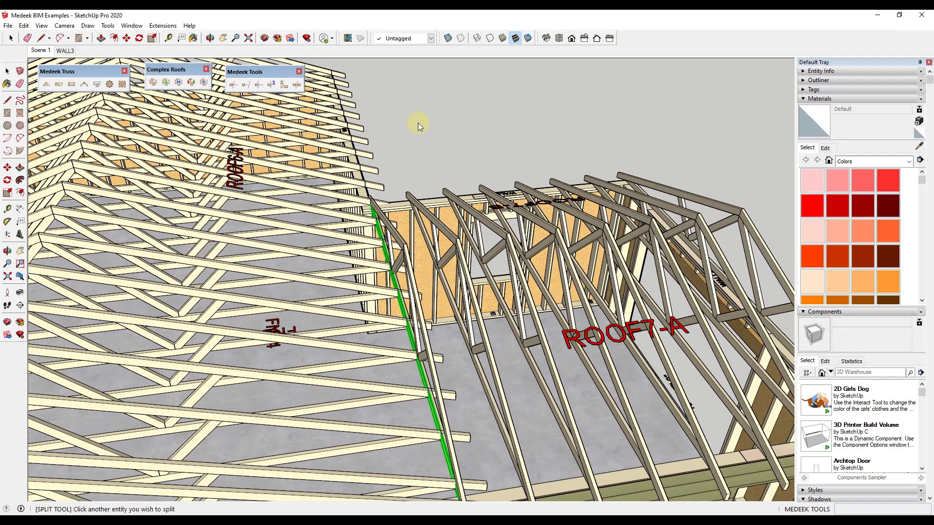
# Open one main roof truss for editing and select its split-off top chord tail to check which trusses share it
pyautogui.click(436, 237)
pyautogui.moveTo(436, 236); pyautogui.dragTo(354, 212, button='middle')
pyautogui.click(366, 223)
pyautogui.doubleClick(367, 221)
pyautogui.scroll(3, 370, 219)
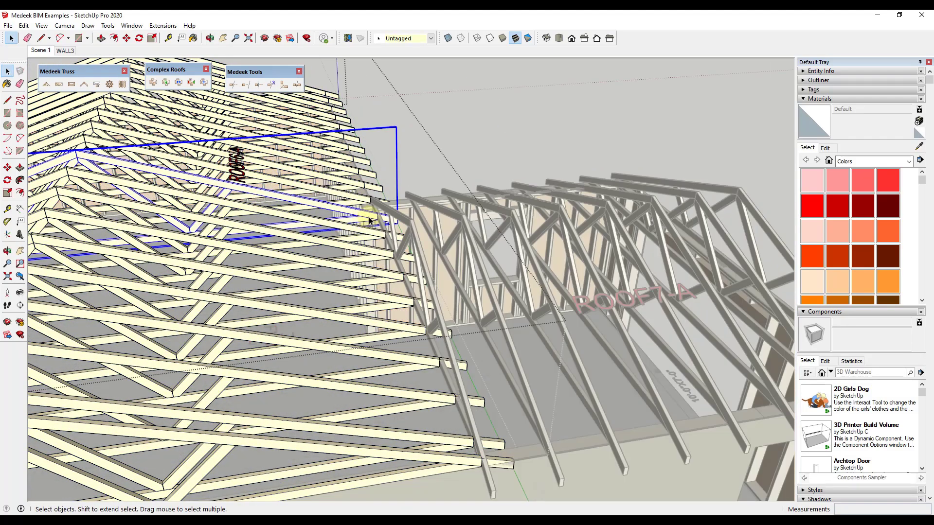
pyautogui.click(371, 217)
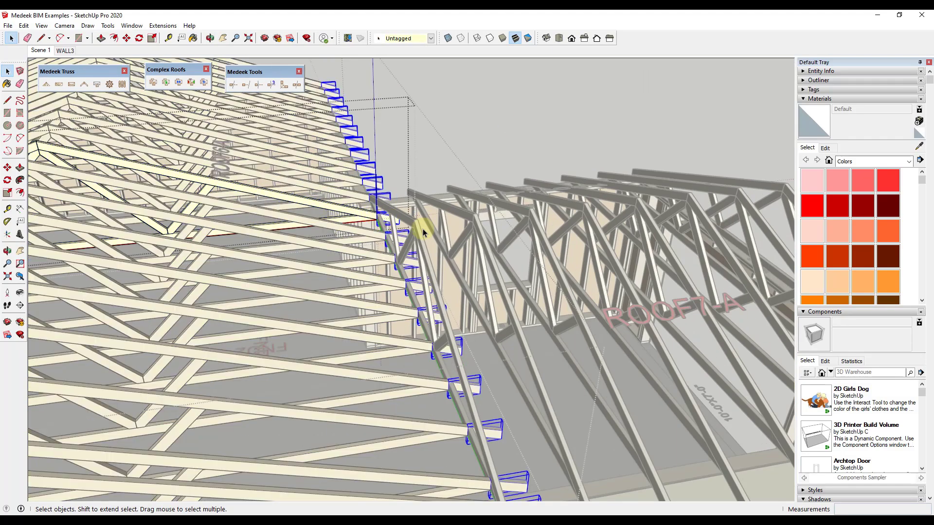
pyautogui.moveTo(421, 250); pyautogui.dragTo(385, 235, button='middle')
pyautogui.scroll(-5, 386, 243)
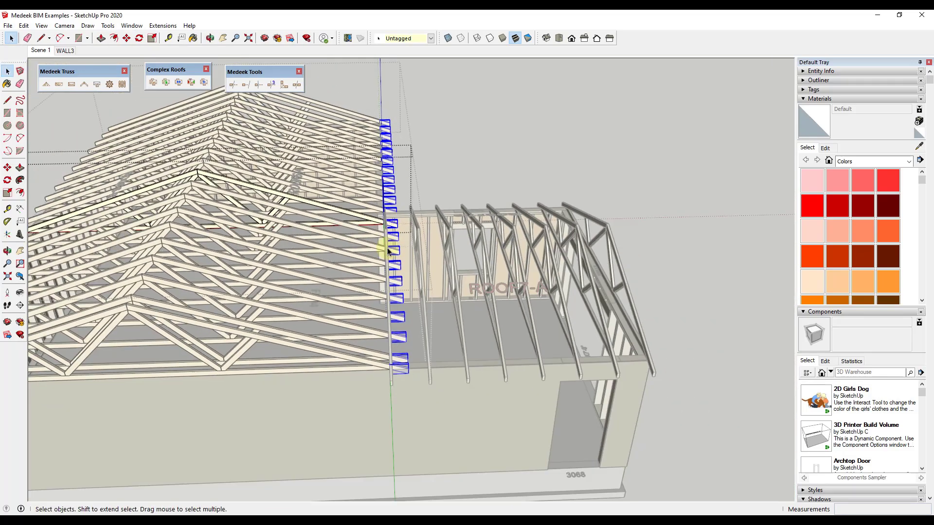
pyautogui.click(338, 270)
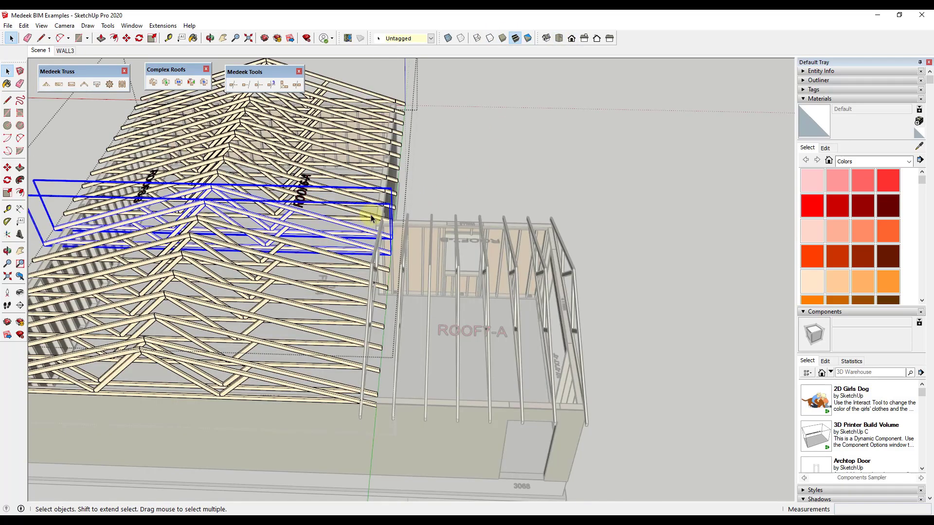
# In top view, select the main roof trusses that run alongside the garage wing and make them unique
pyautogui.click(372, 211)
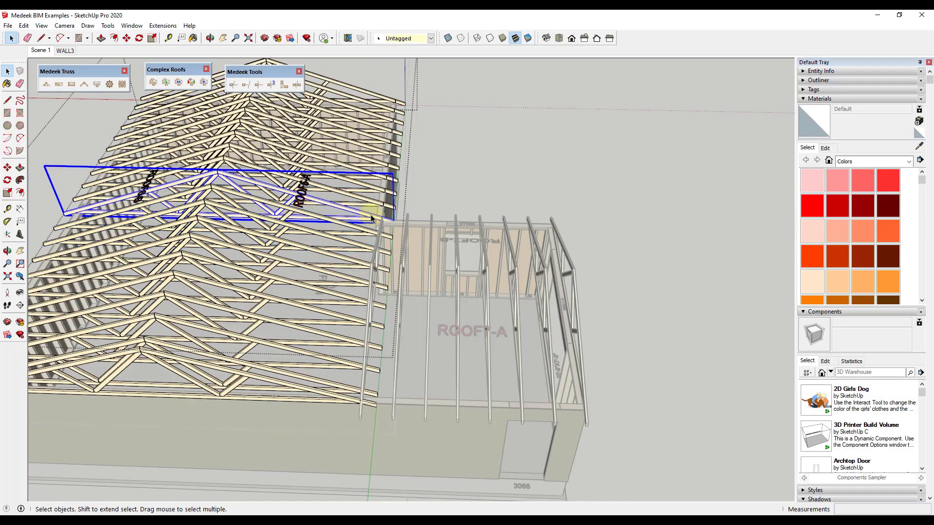
pyautogui.click(559, 38)
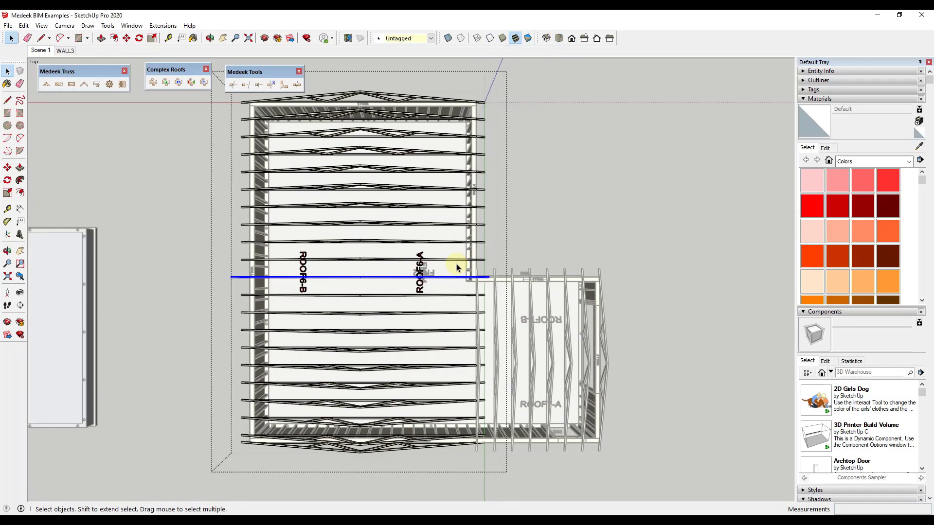
pyautogui.moveTo(433, 444); pyautogui.dragTo(436, 423)
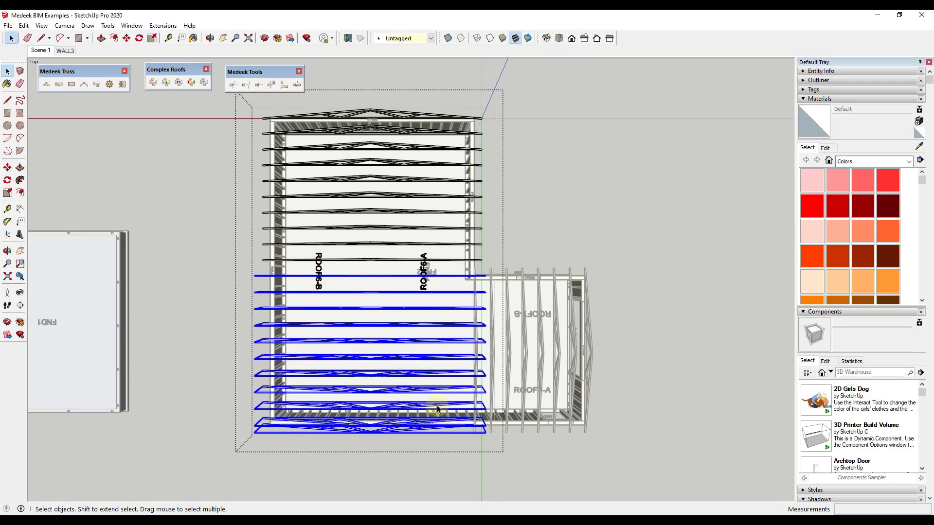
pyautogui.rightClick(437, 405)
pyautogui.click(481, 213)
# Delete the split-off top chord tails from the main roof trusses bordering the garage wing
pyautogui.moveTo(500, 381); pyautogui.dragTo(458, 261, button='middle')
pyautogui.scroll(8, 458, 261)
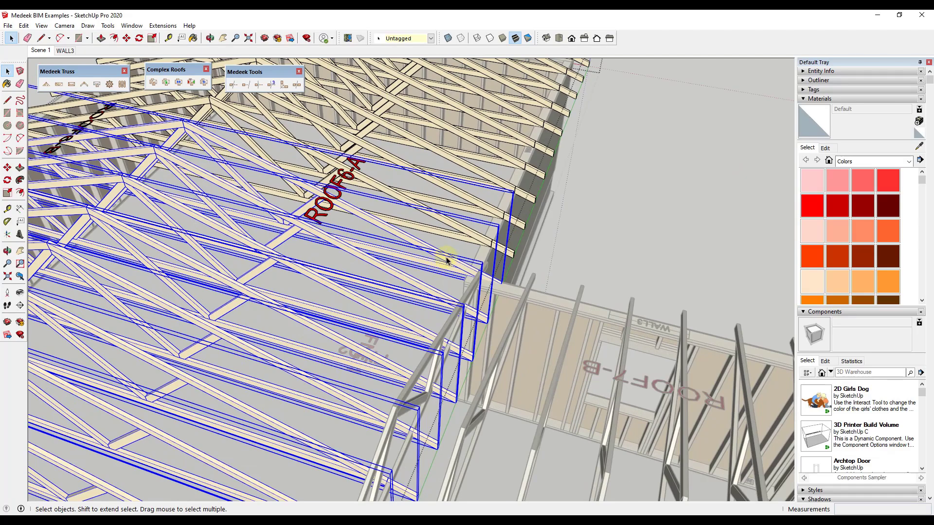
pyautogui.click(492, 279)
pyautogui.scroll(-3, 607, 251)
pyautogui.scroll(-2, 615, 250)
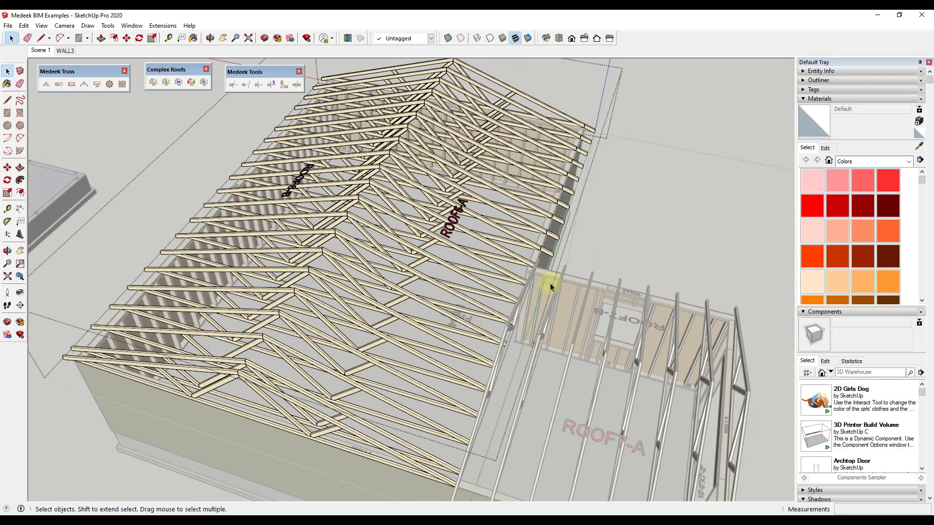
# Start a Valley Set of roof trusses and pick a main roof truss's top chord on the garage side as the main roof plane
pyautogui.moveTo(549, 283); pyautogui.dragTo(632, 195, button='middle')
pyautogui.scroll(5, 525, 180)
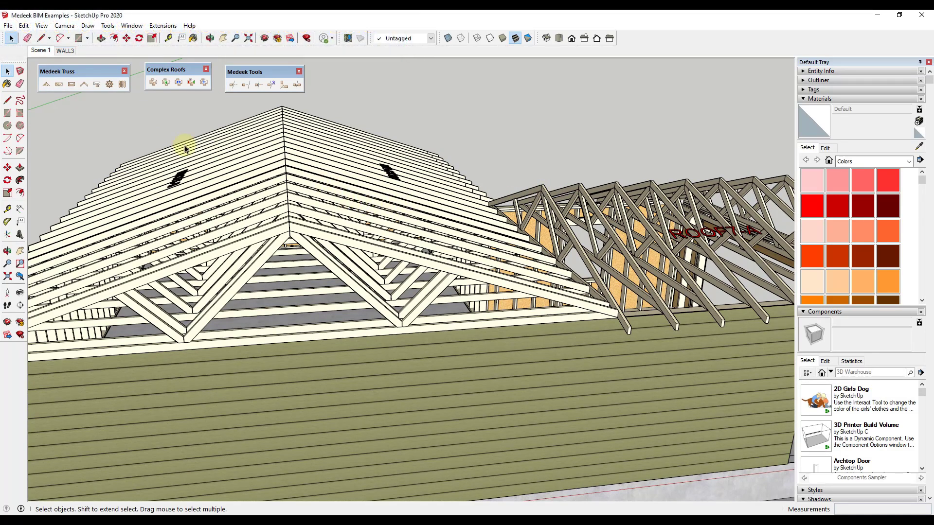
pyautogui.click(71, 85)
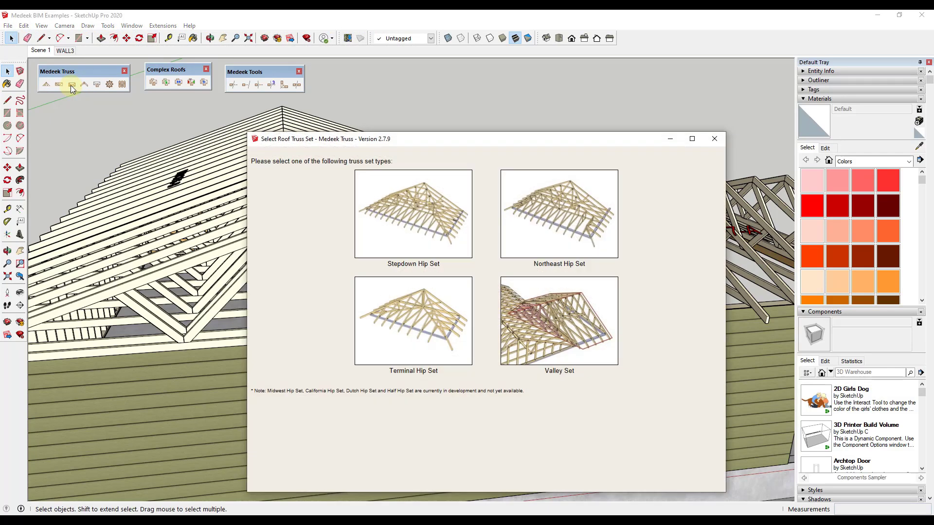
pyautogui.click(580, 324)
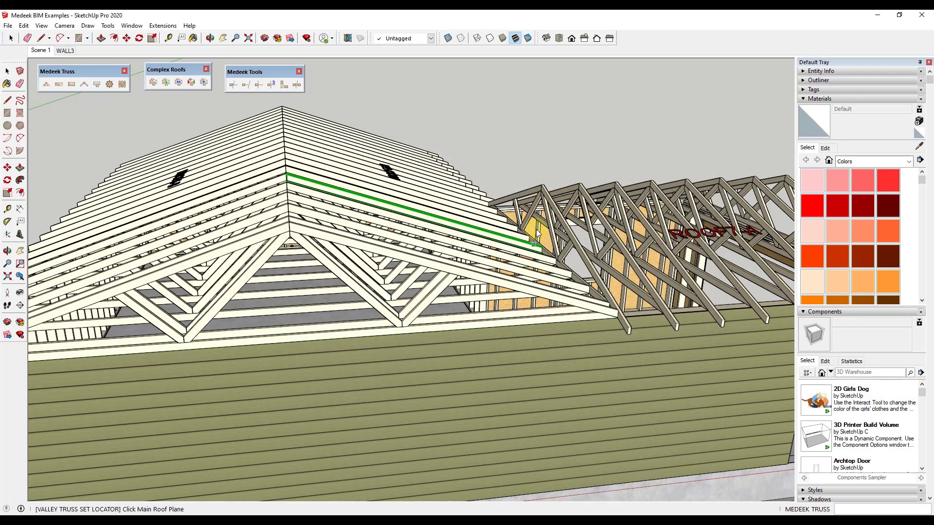
pyautogui.moveTo(483, 231); pyautogui.dragTo(386, 343, button='middle')
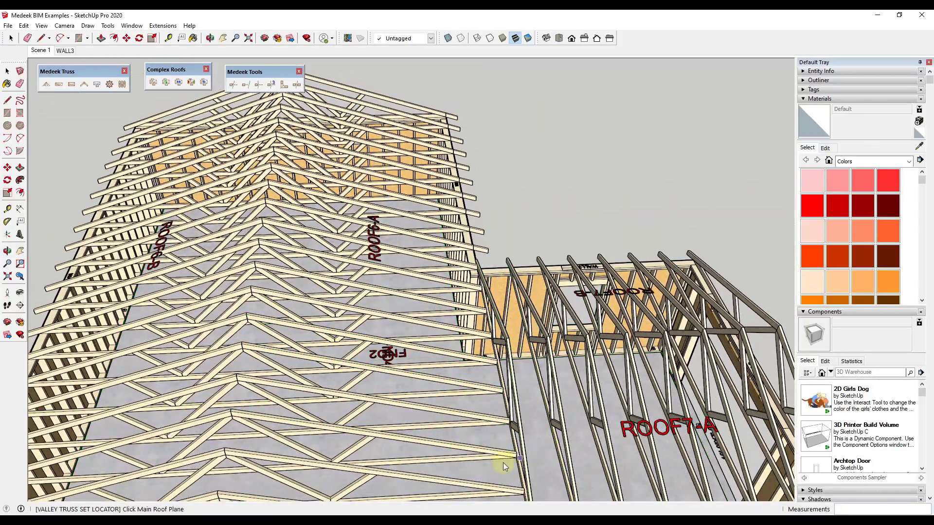
pyautogui.moveTo(503, 463); pyautogui.dragTo(130, 226, button='middle')
pyautogui.scroll(8, 131, 226)
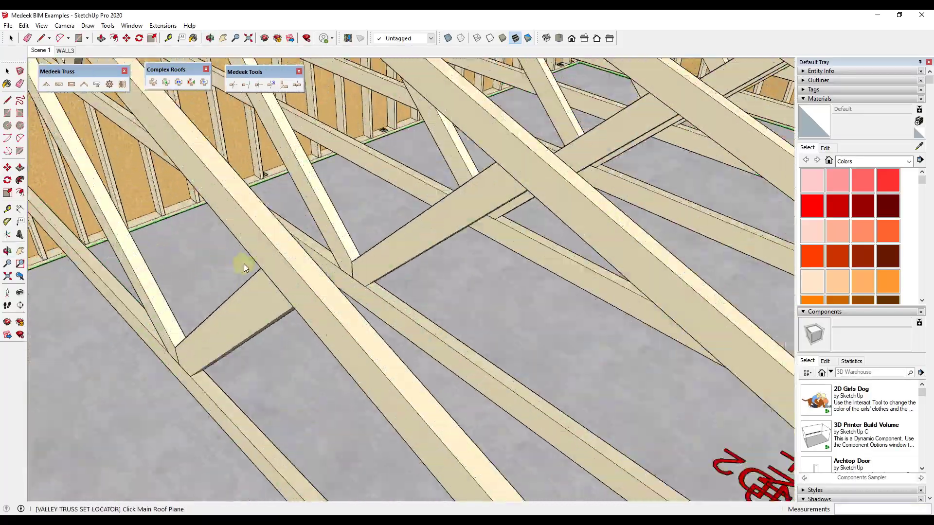
pyautogui.click(304, 268)
pyautogui.scroll(-10, 325, 284)
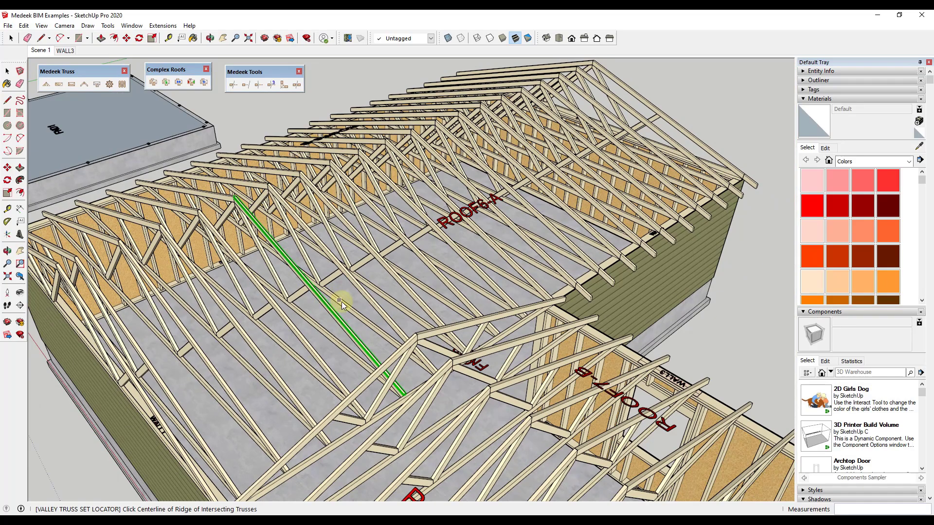
# Pick the innermost garage truss's ridge centerline and edge, and generate valley trusses at 4/12 pitch, 24 in. spacing, without sheathing or cladding
pyautogui.scroll(5, 418, 336)
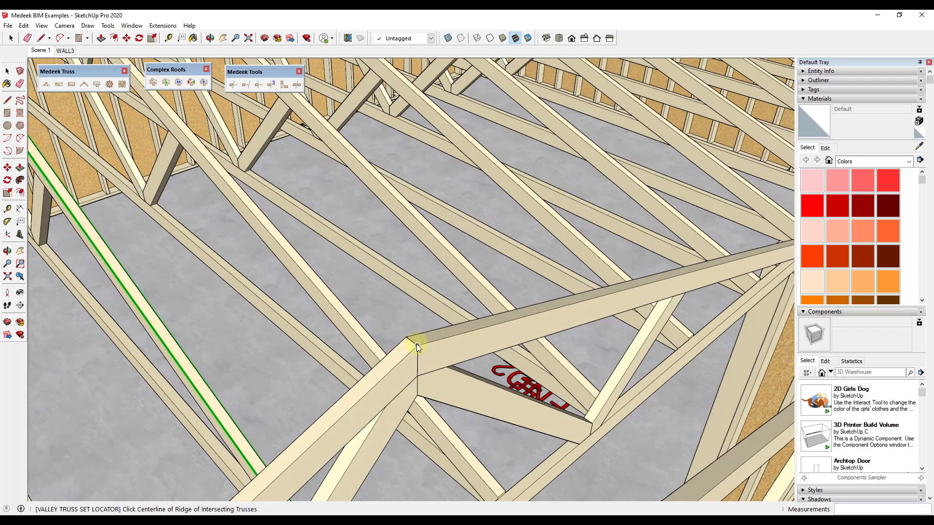
pyautogui.click(416, 343)
pyautogui.scroll(-8, 415, 344)
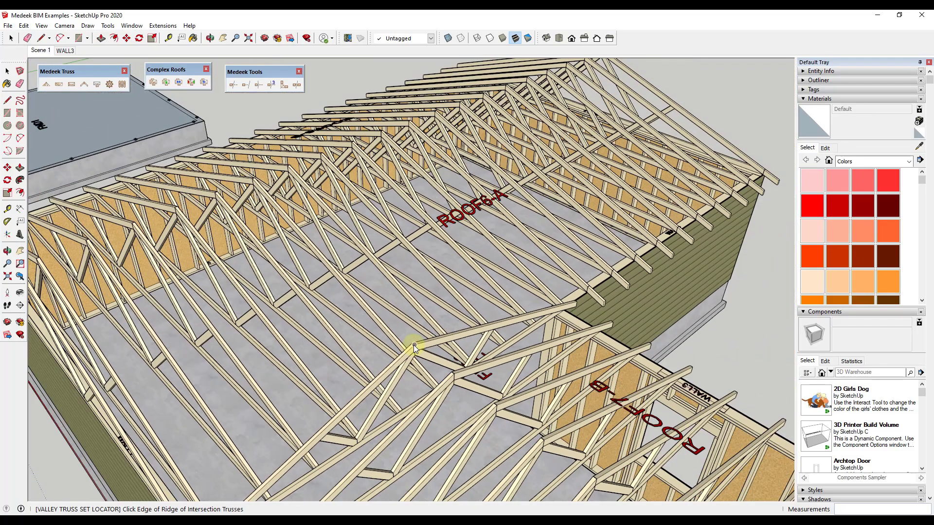
pyautogui.click(213, 194)
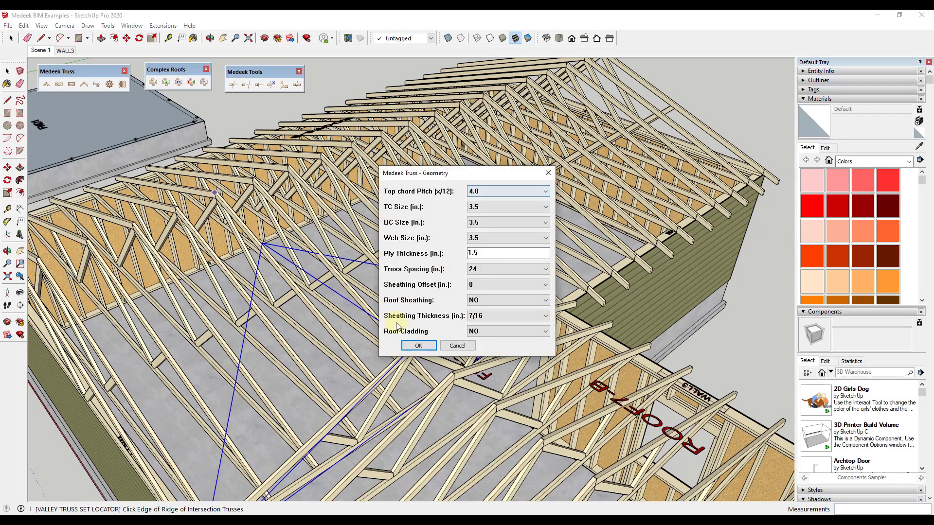
pyautogui.click(419, 346)
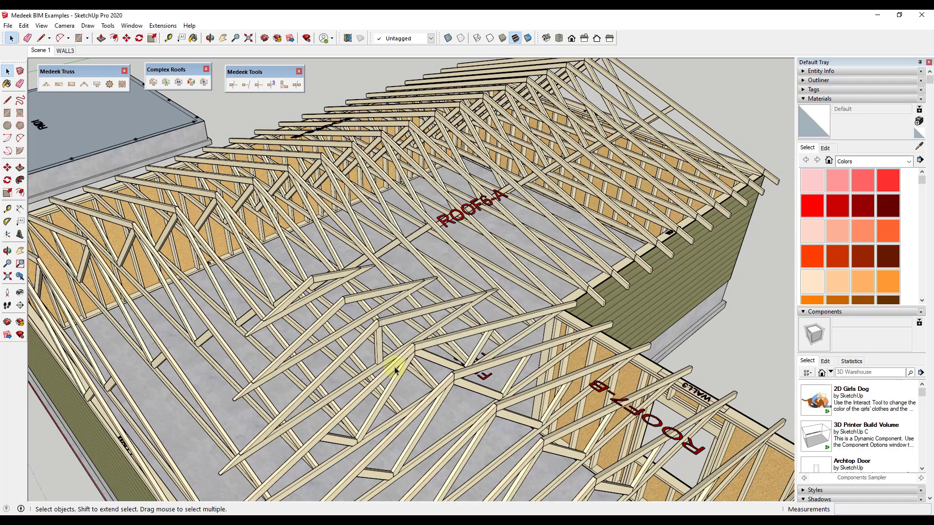
# Examine the valley trusses and the whole roof framing from several sides of the building
pyautogui.moveTo(395, 366); pyautogui.dragTo(635, 277, button='middle')
pyautogui.scroll(-5, 387, 262)
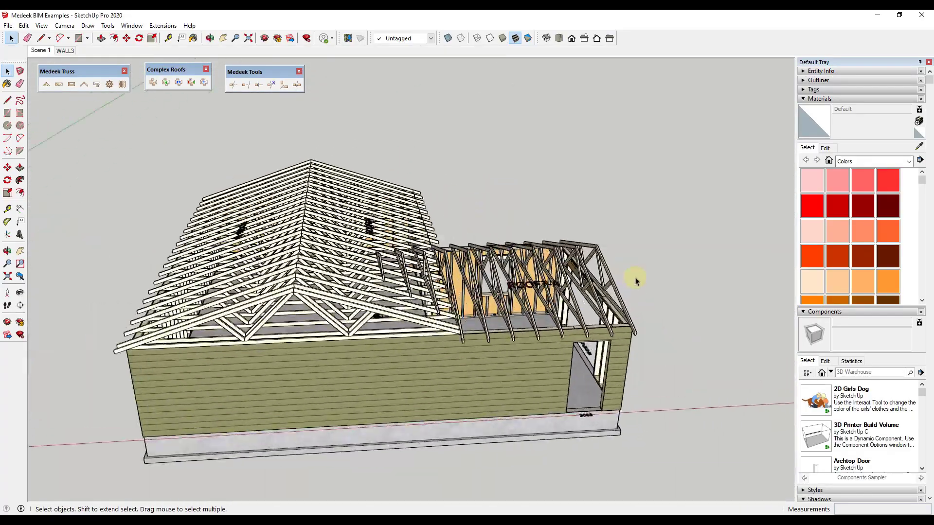
pyautogui.moveTo(564, 272); pyautogui.dragTo(444, 250, button='middle')
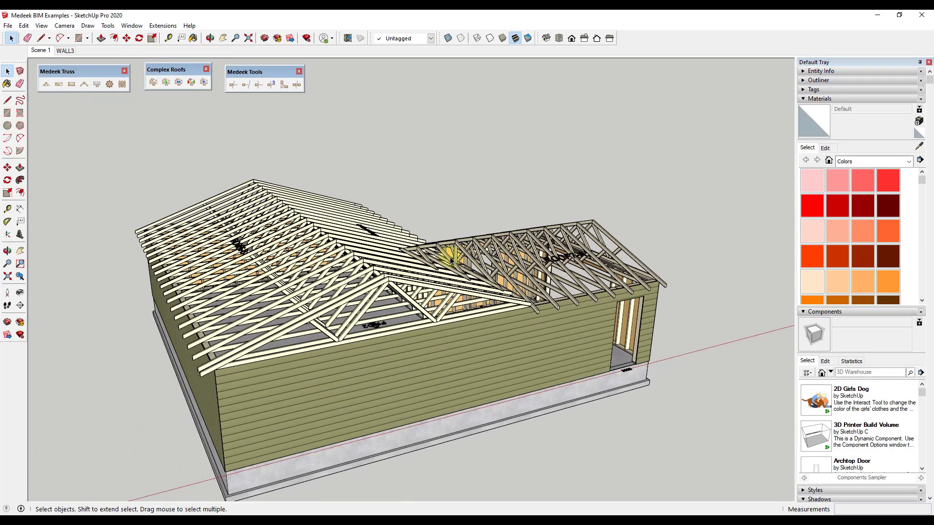
pyautogui.scroll(-3, 496, 273)
pyautogui.moveTo(576, 355); pyautogui.dragTo(287, 346, button='middle')
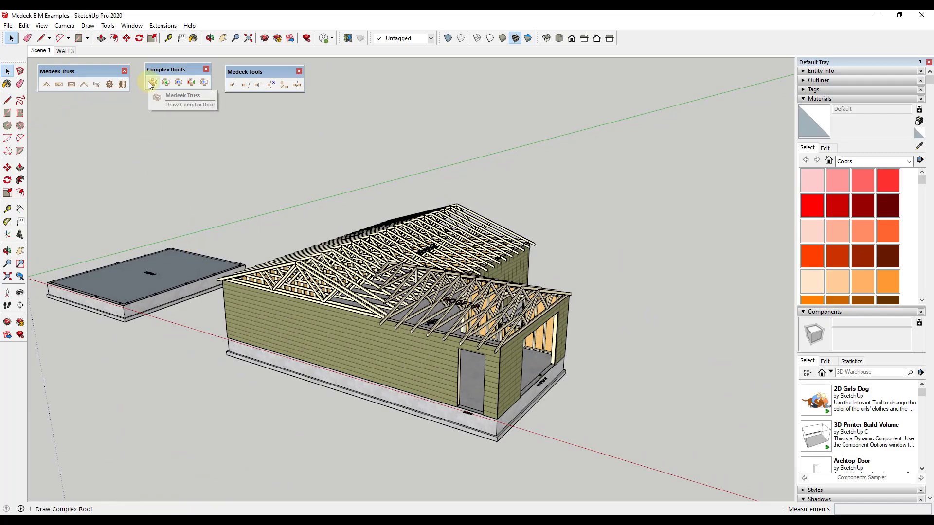
pyautogui.moveTo(348, 299); pyautogui.dragTo(326, 307, button='middle')
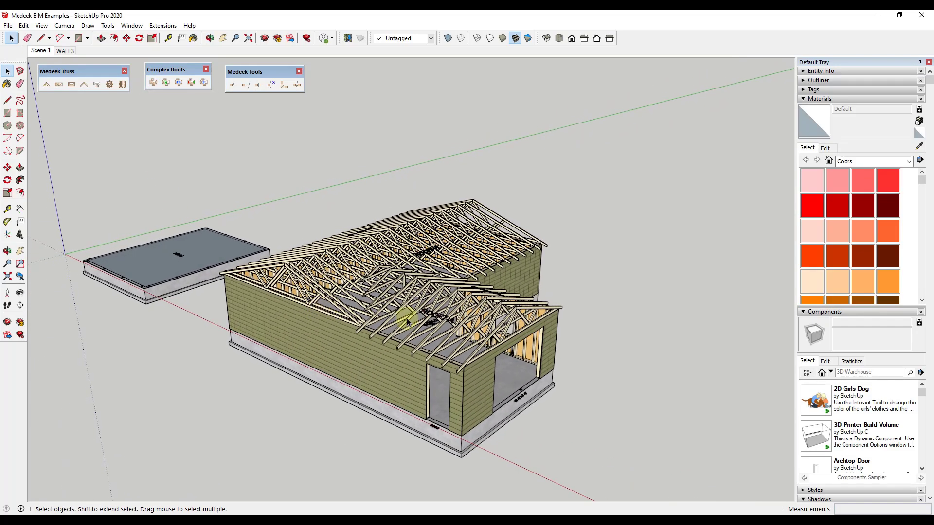
pyautogui.scroll(2, 411, 321)
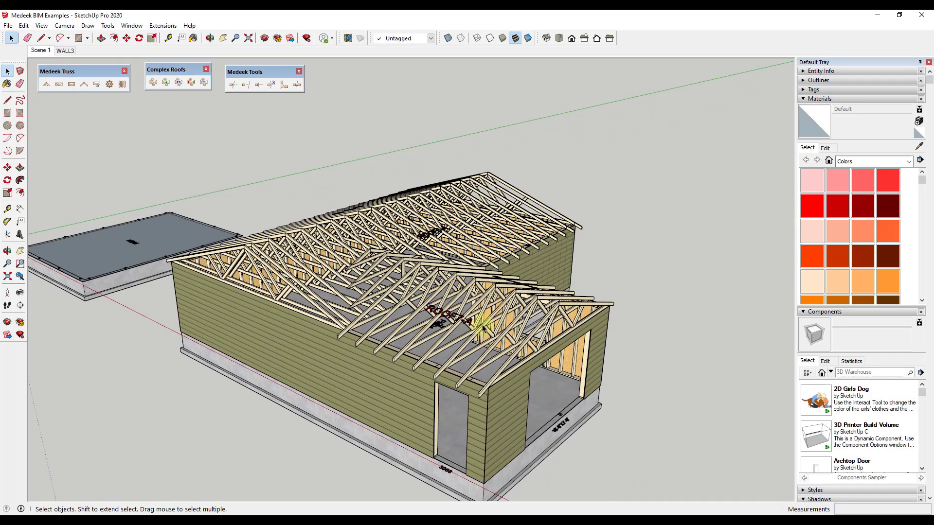
pyautogui.moveTo(479, 323); pyautogui.dragTo(481, 297, button='middle')
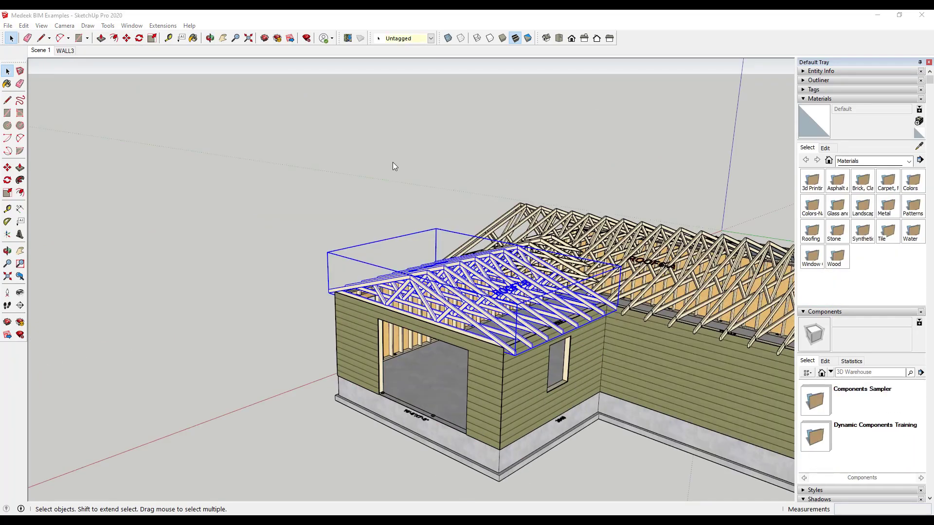
# Hide the garage wing's common roof truss assembly to expose the garage walls
pyautogui.click(396, 175)
pyautogui.moveTo(428, 209); pyautogui.dragTo(519, 287, button='middle')
pyautogui.rightClick(519, 287)
pyautogui.click(550, 238)
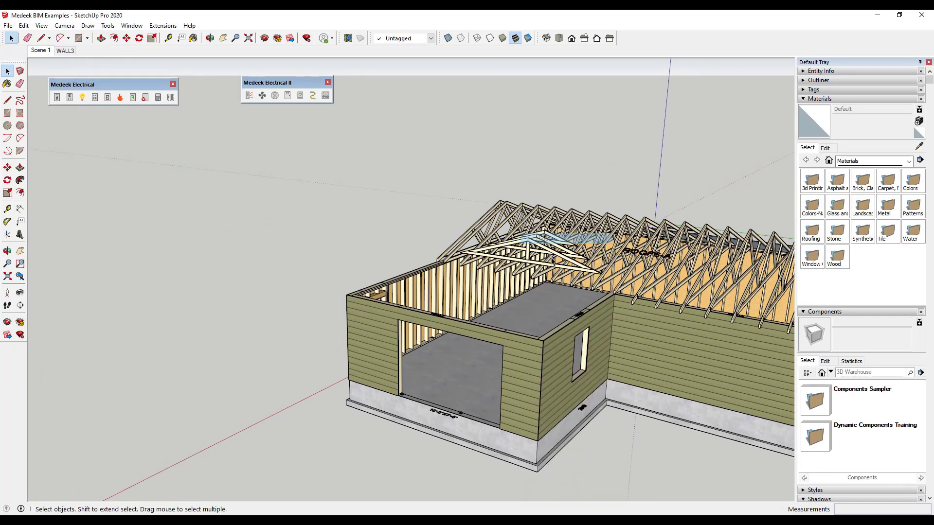
# Place a standard single pole switch, one gang, white, at 48 in. height on the stud beside the garage's 3068 door
pyautogui.moveTo(550, 238); pyautogui.dragTo(384, 330, button='middle')
pyautogui.scroll(4, 383, 331)
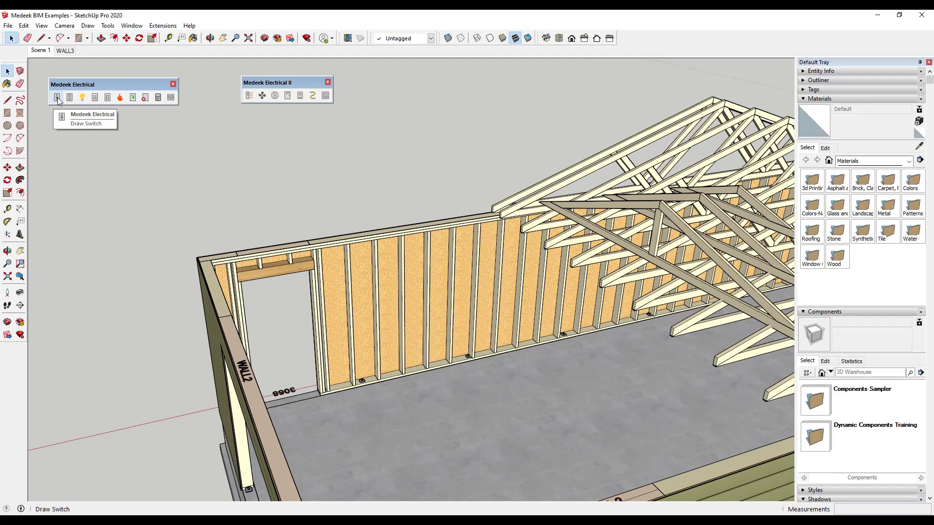
pyautogui.click(57, 98)
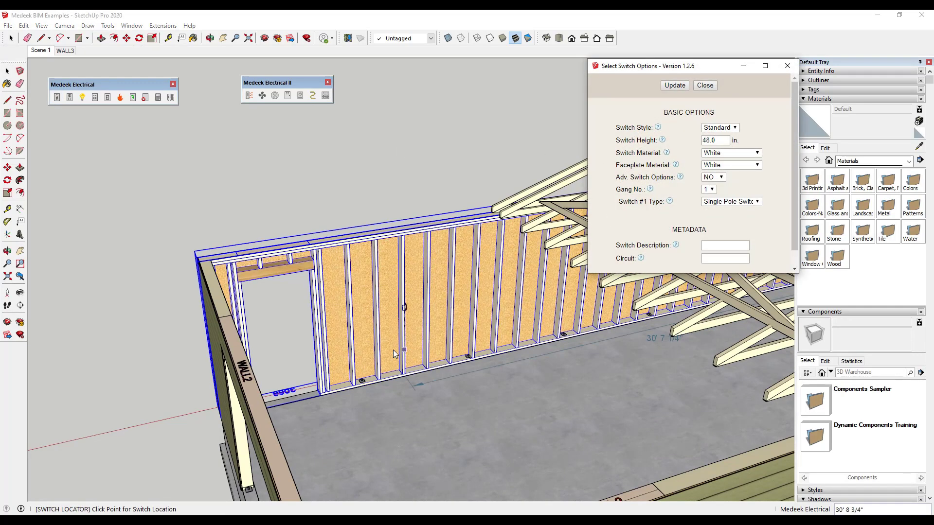
pyautogui.scroll(5, 343, 331)
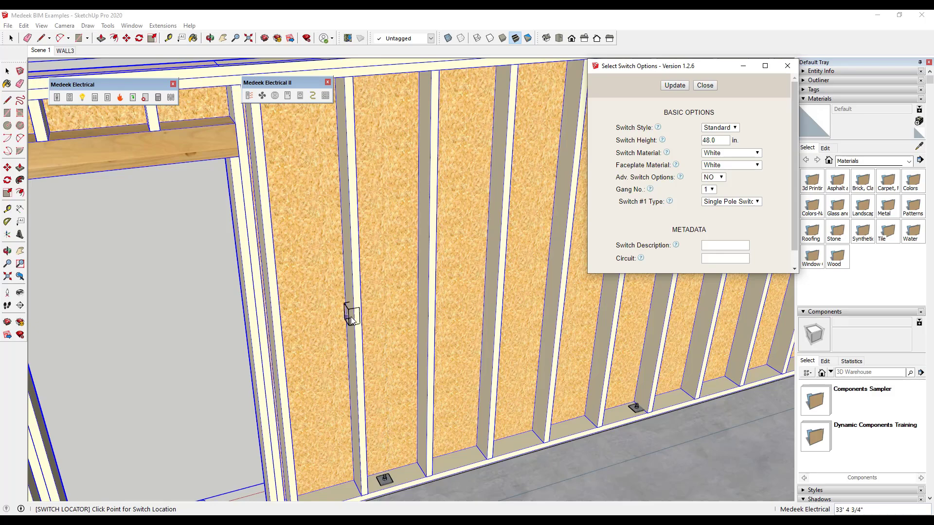
pyautogui.click(351, 319)
pyautogui.scroll(-5, 386, 329)
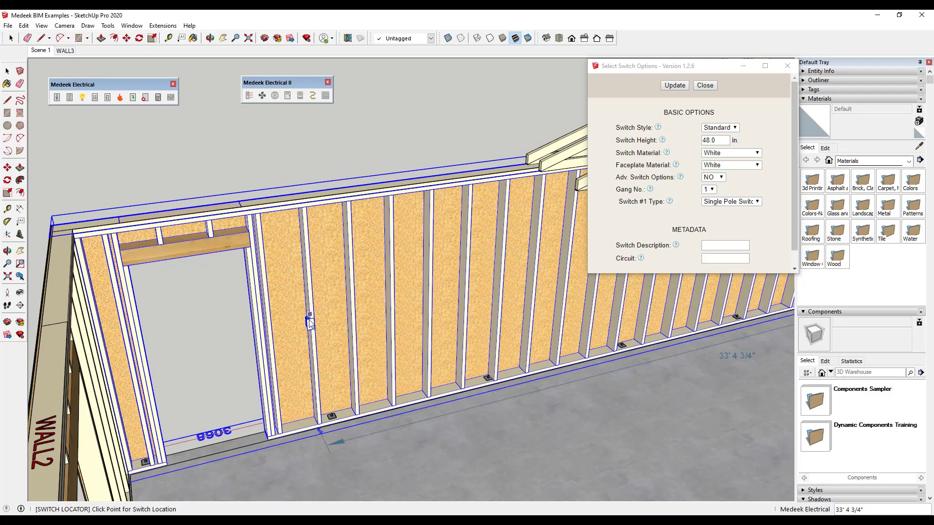
# Place an indoor 200 A, 42-space load center, Flush w/ Door with main breaker, at 36 in. height on the same garage wall
pyautogui.scroll(-3, 437, 316)
pyautogui.scroll(4, 404, 328)
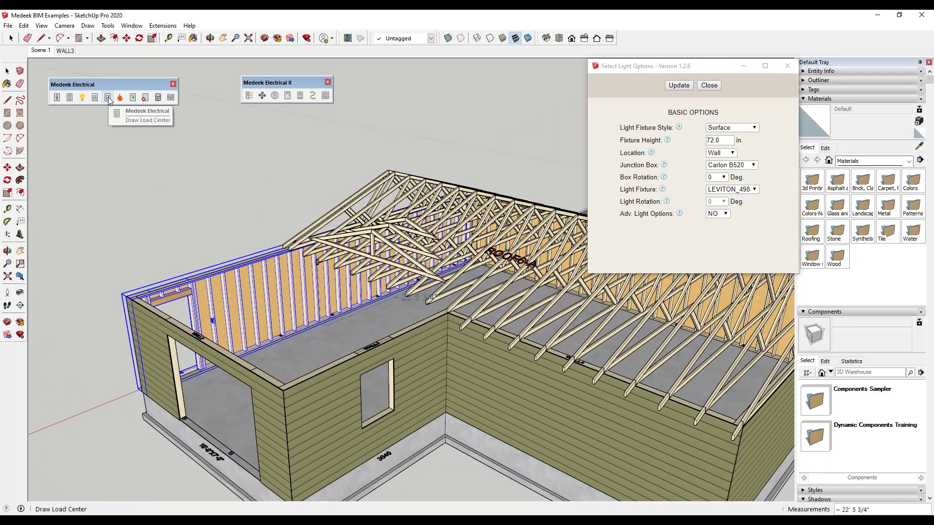
pyautogui.click(108, 98)
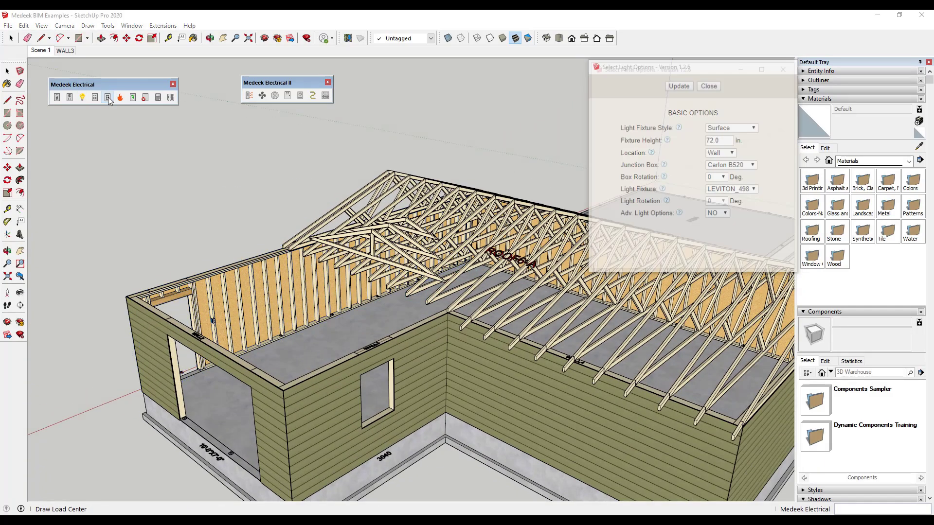
pyautogui.click(249, 299)
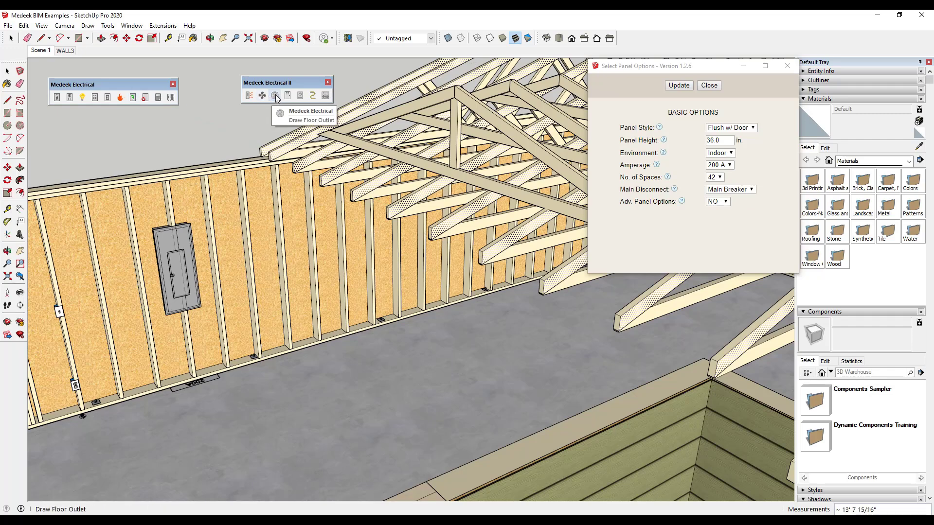
# Run an NMB_14/2 wire through the studs from the garage wall's switch to the load center, using input points
pyautogui.click(312, 96)
pyautogui.moveTo(291, 272); pyautogui.dragTo(257, 264, button='middle')
pyautogui.scroll(5, 258, 263)
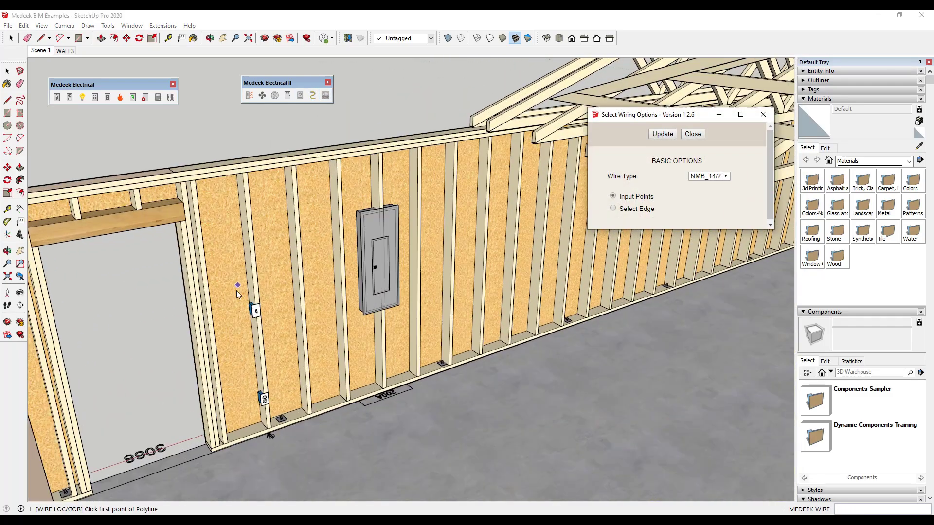
pyautogui.scroll(3, 241, 299)
pyautogui.click(246, 300)
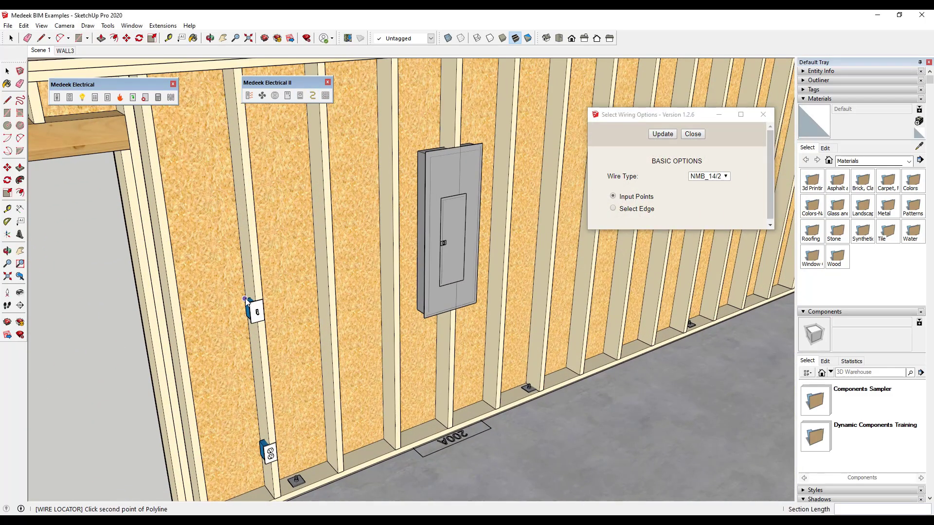
pyautogui.doubleClick(422, 261)
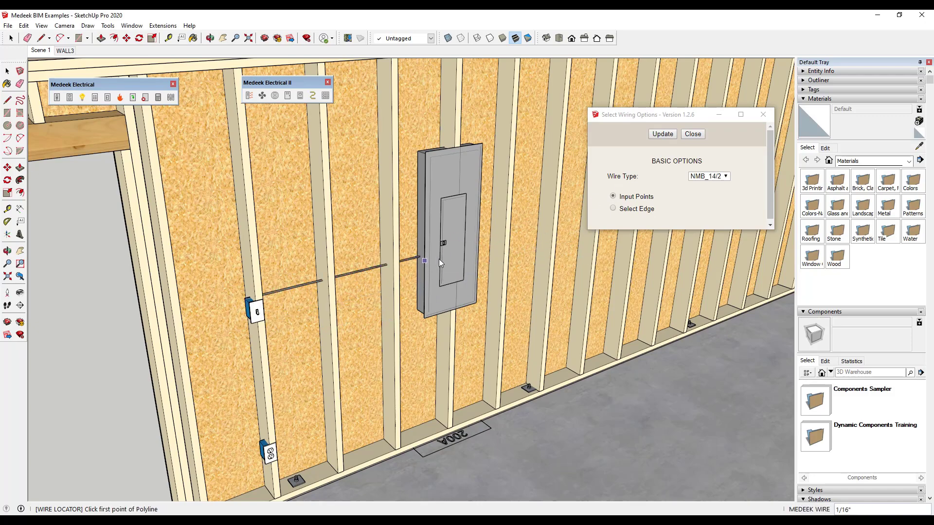
pyautogui.moveTo(439, 258); pyautogui.dragTo(282, 291, button='middle')
pyautogui.scroll(-3, 282, 292)
pyautogui.scroll(-4, 307, 316)
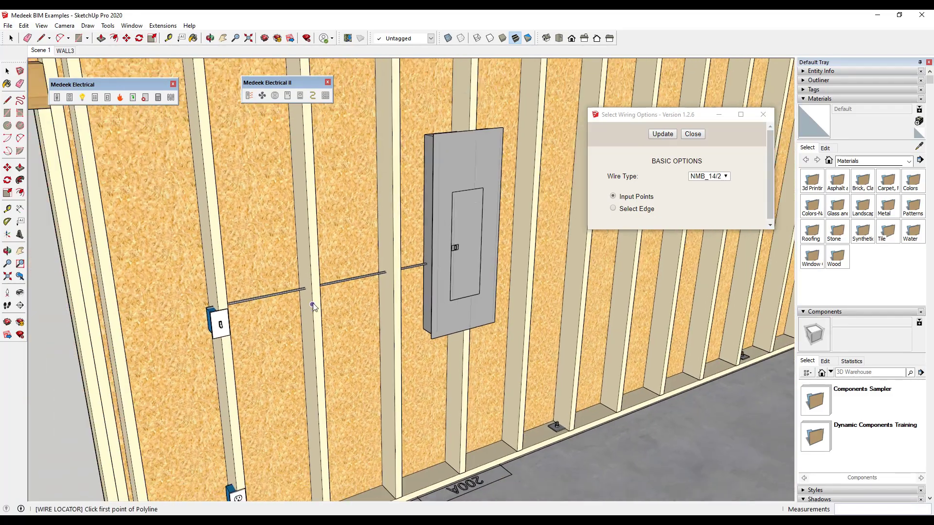
# Review the available wire types, keep NMB_14/2, and close the wiring options
pyautogui.click(707, 180)
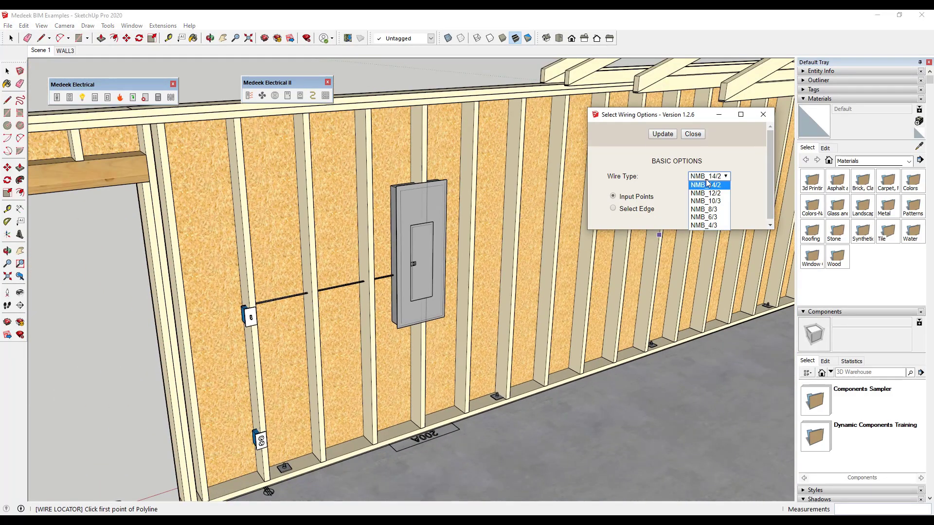
pyautogui.click(706, 185)
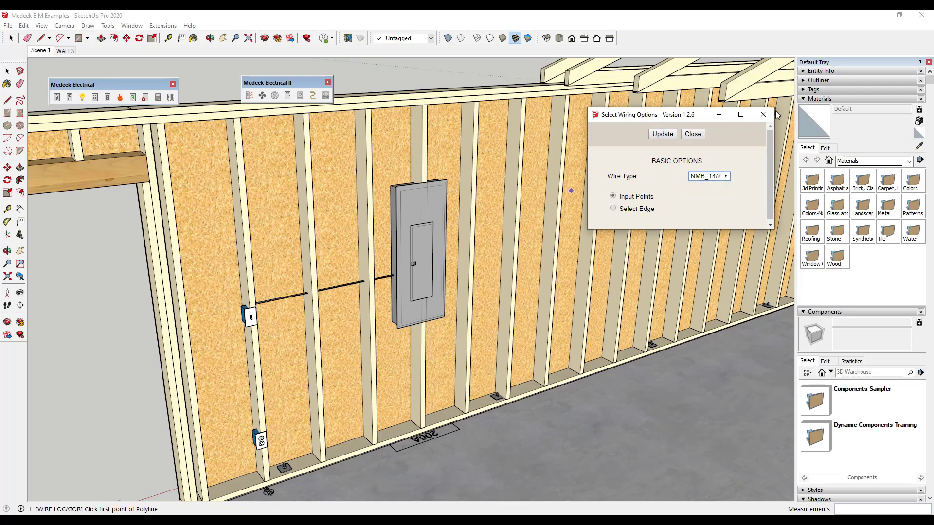
pyautogui.click(693, 133)
# Show the model in a top view with parallel projection
pyautogui.scroll(-4, 545, 311)
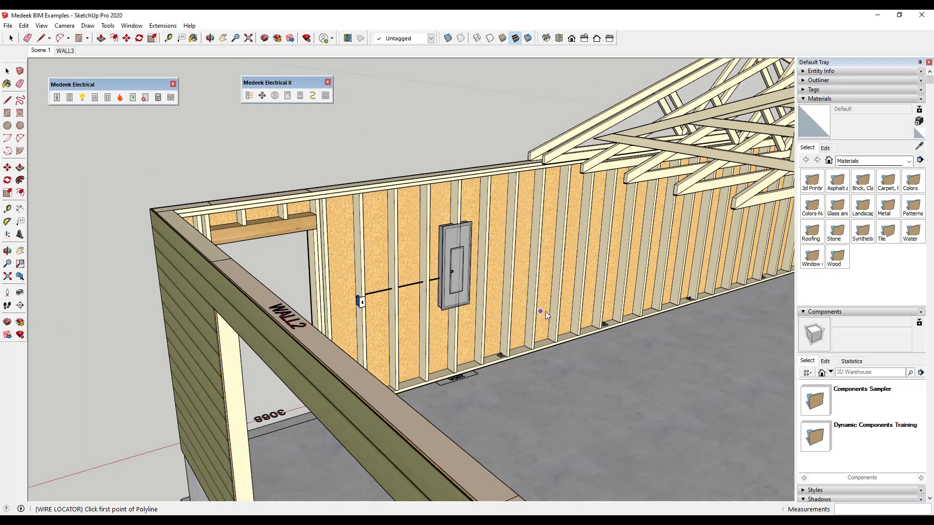
pyautogui.scroll(-2, 544, 311)
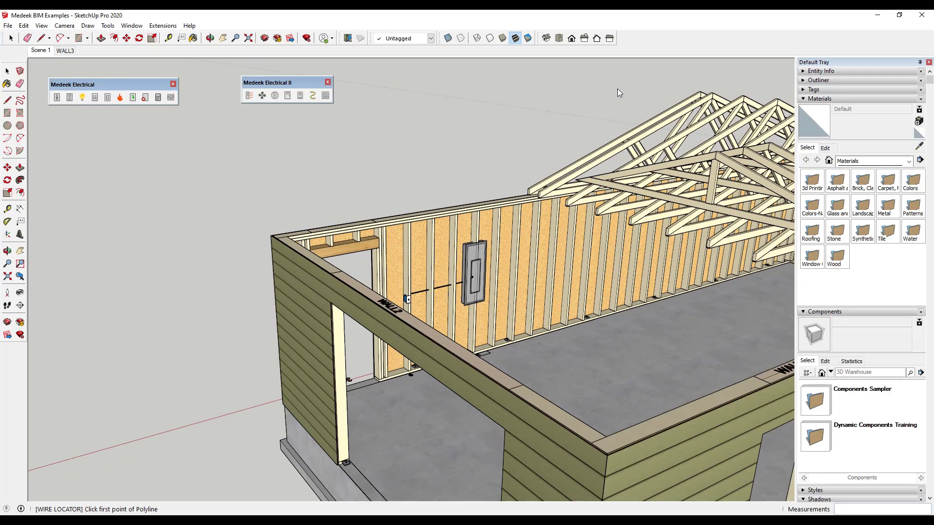
pyautogui.click(559, 38)
pyautogui.scroll(-3, 665, 439)
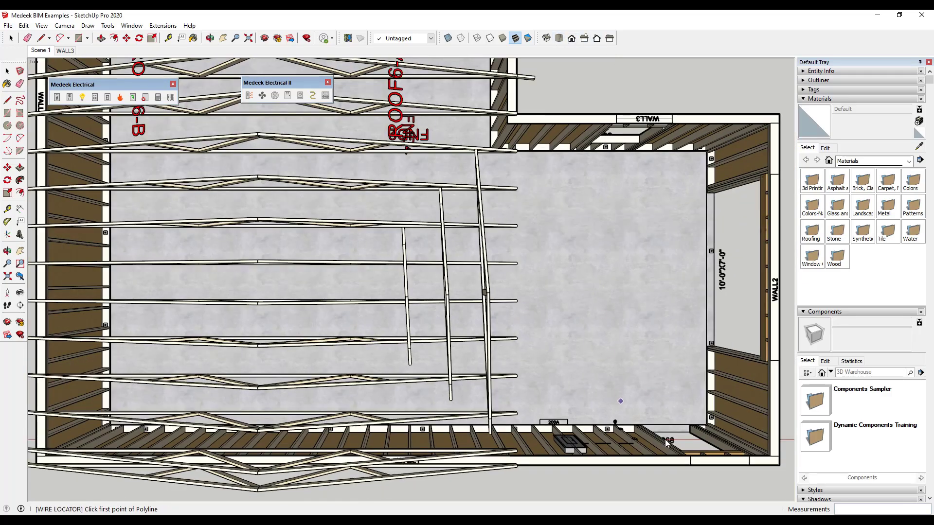
pyautogui.scroll(4, 653, 427)
pyautogui.scroll(-2, 618, 421)
pyautogui.moveTo(618, 421); pyautogui.dragTo(528, 283, button='middle')
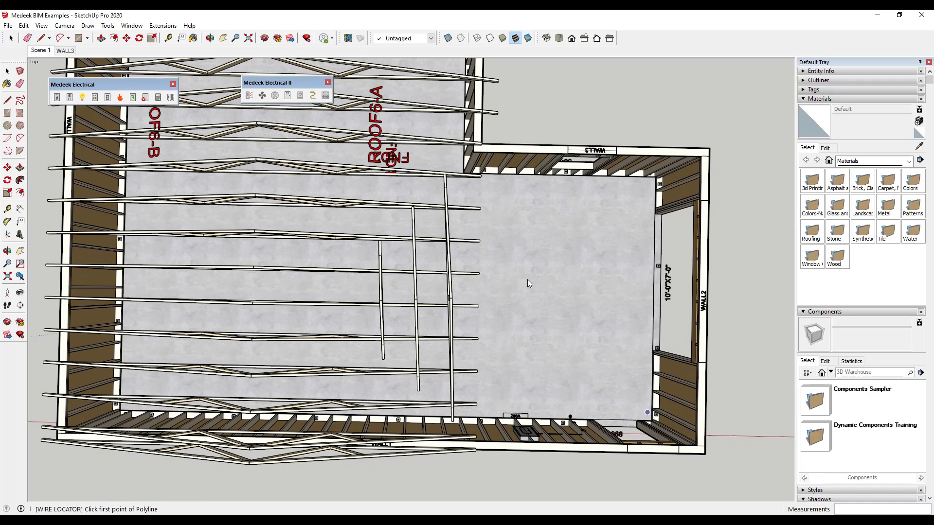
pyautogui.click(64, 25)
pyautogui.click(90, 72)
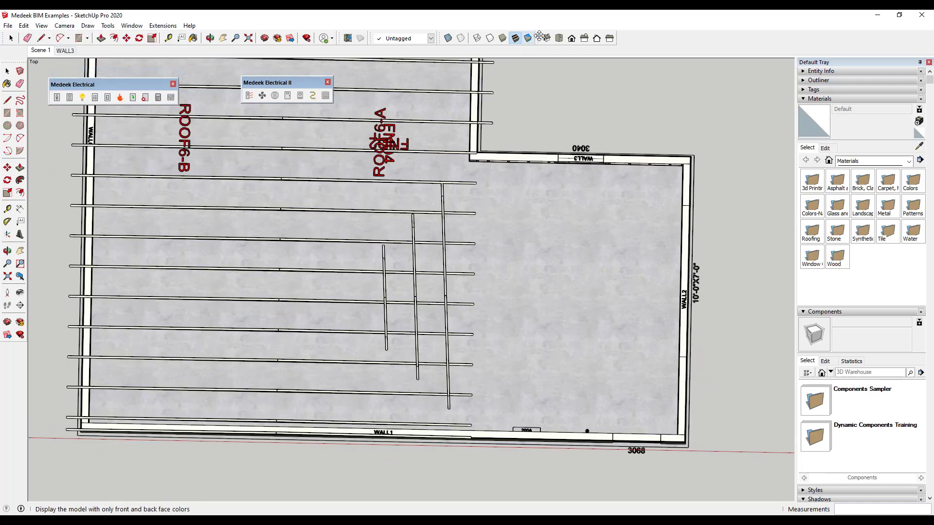
pyautogui.click(558, 38)
# Examine the plan symbols of the 200A load center and the switch along WALL1 in the top view
pyautogui.scroll(6, 728, 413)
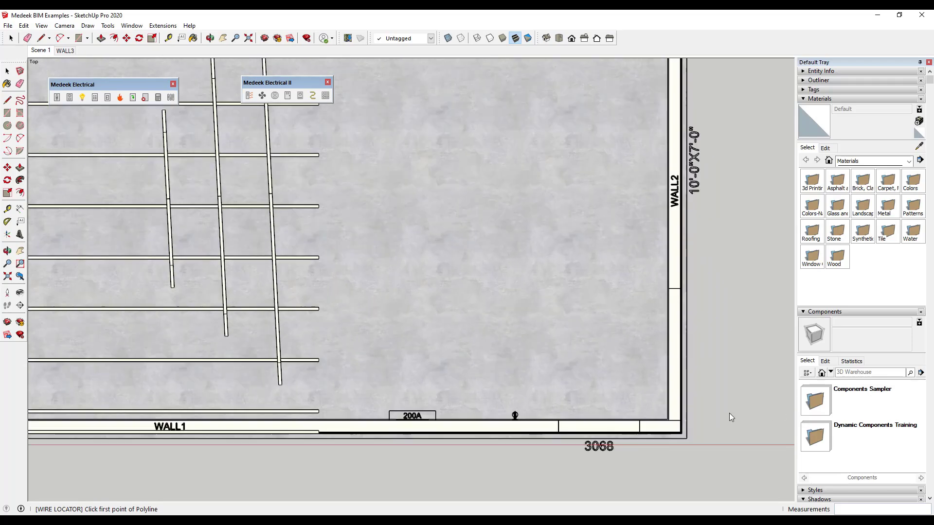
pyautogui.scroll(-2, 470, 413)
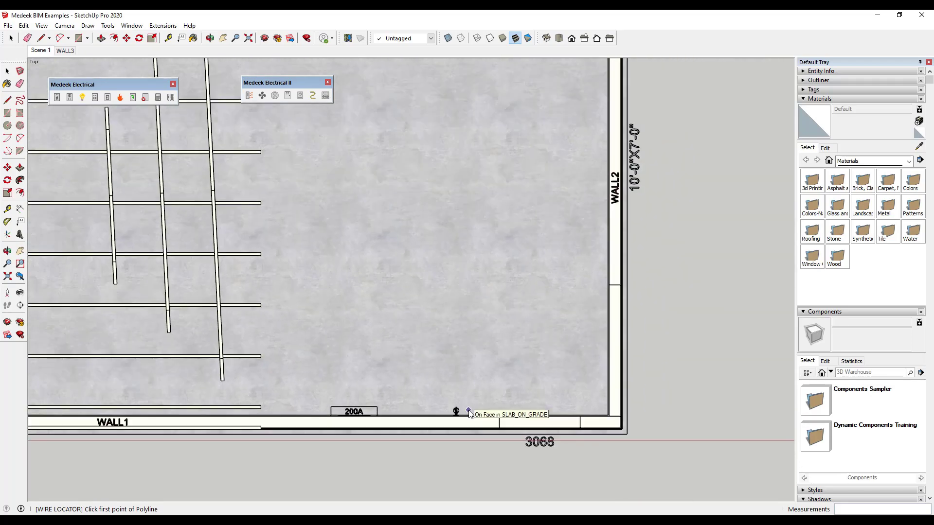
pyautogui.scroll(6, 447, 416)
pyautogui.scroll(-2, 547, 392)
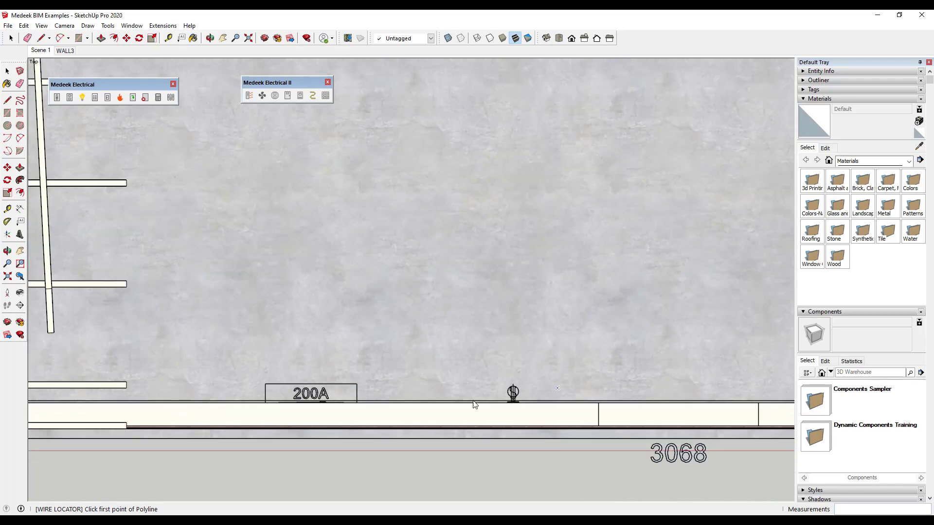
pyautogui.scroll(2, 330, 400)
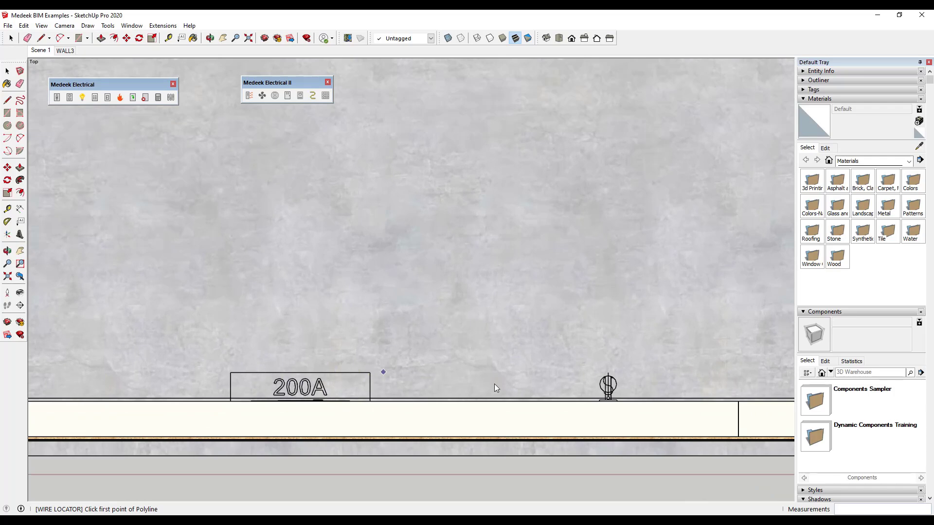
pyautogui.scroll(-5, 608, 393)
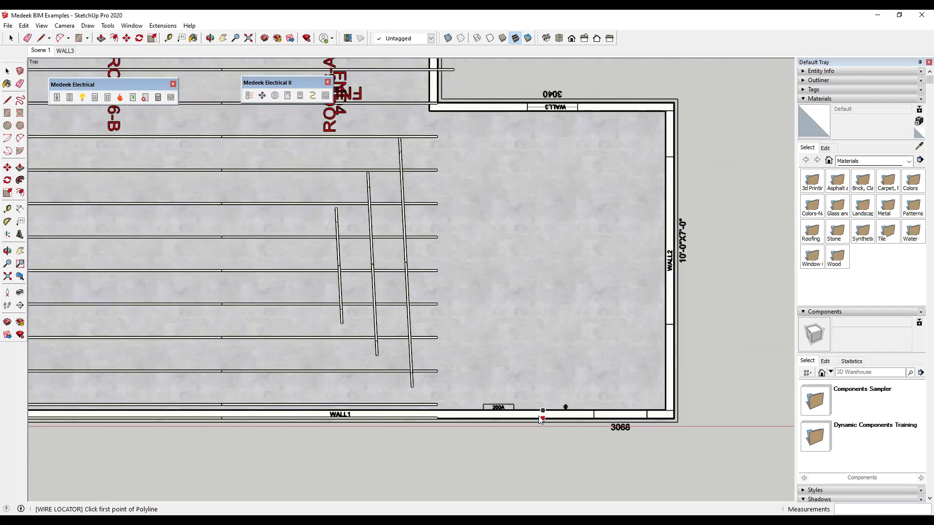
pyautogui.scroll(2, 522, 413)
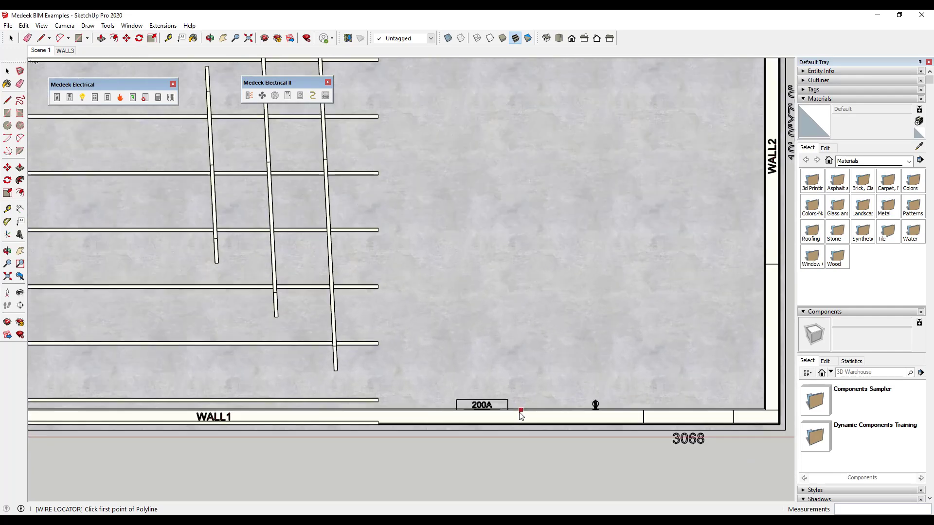
pyautogui.scroll(-2, 445, 407)
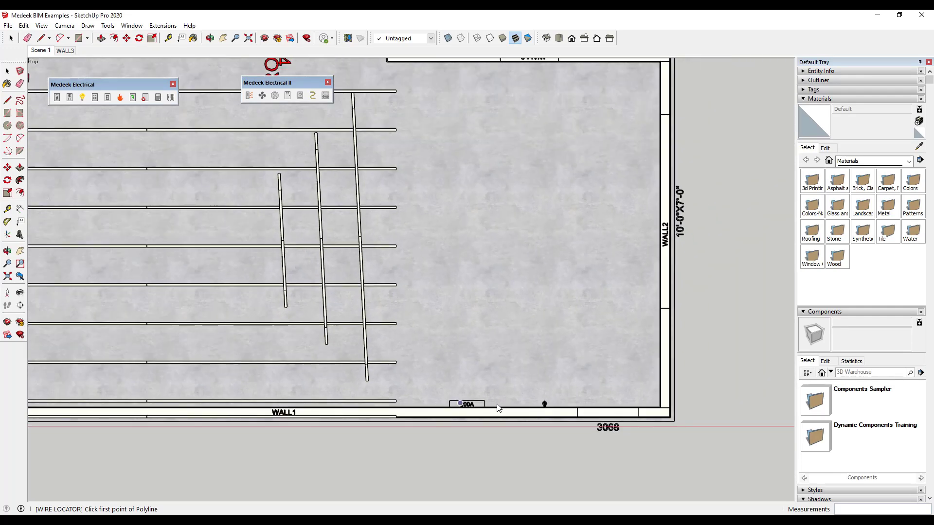
pyautogui.scroll(4, 489, 412)
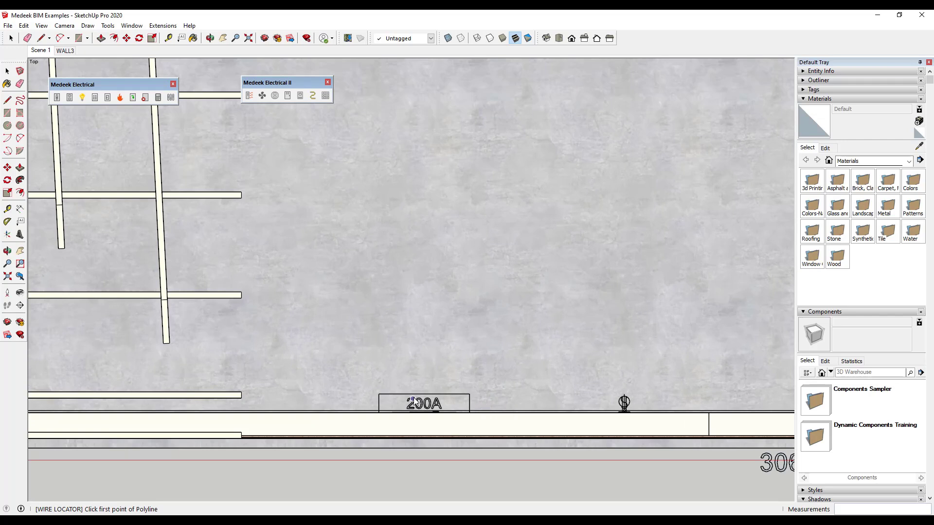